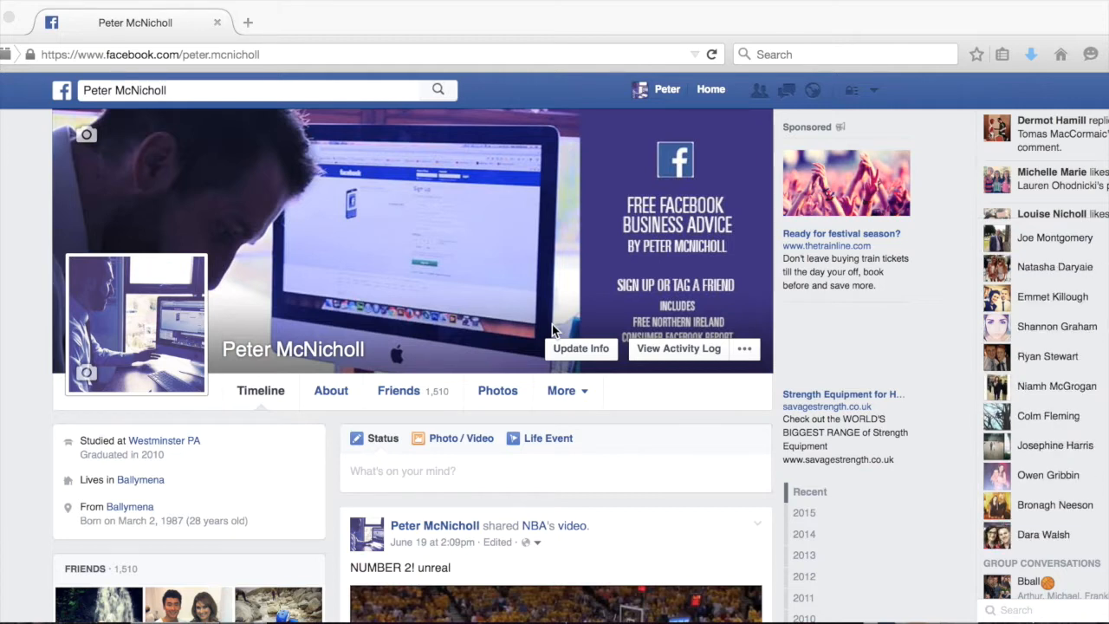
Start creating a Facebook ad and choose the Promote your Page objective.
left_click(872, 93)
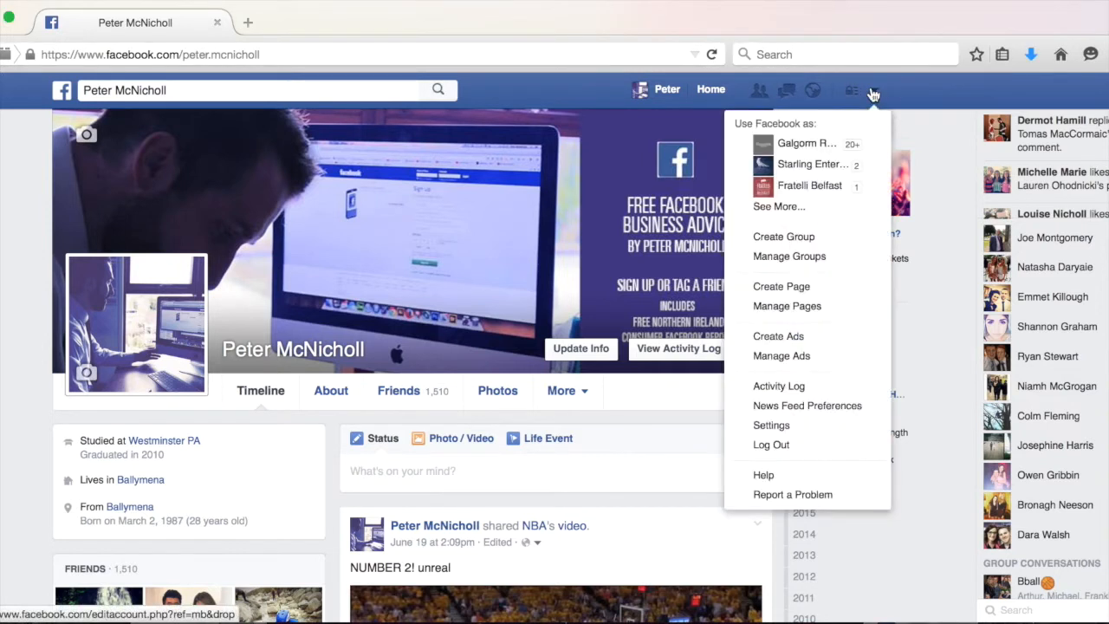
left_click(821, 346)
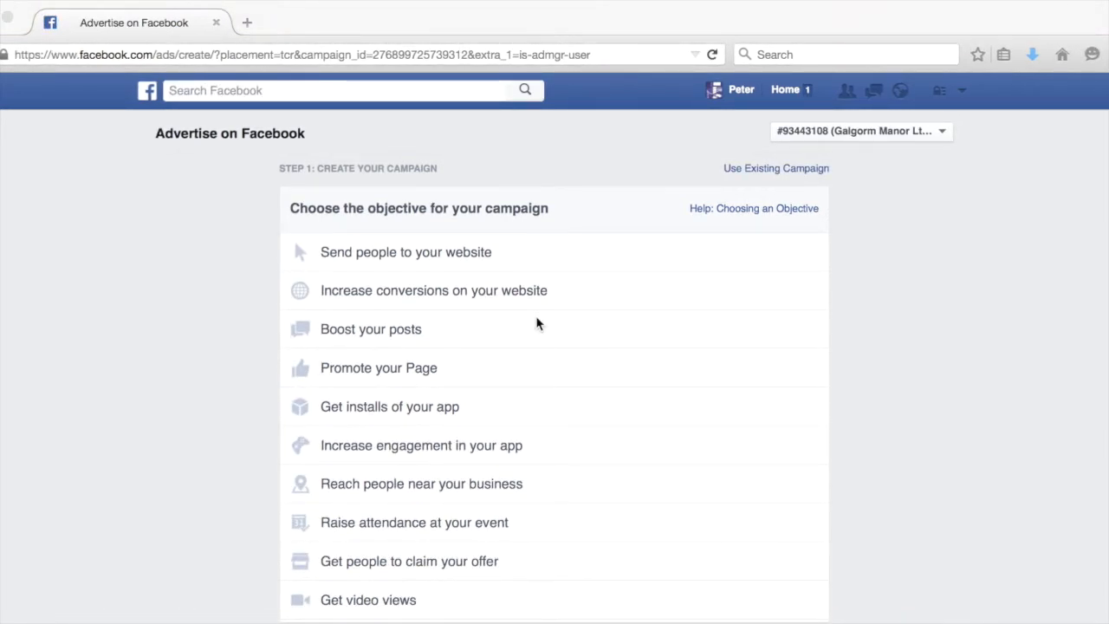
scroll(536, 323, "down", 1)
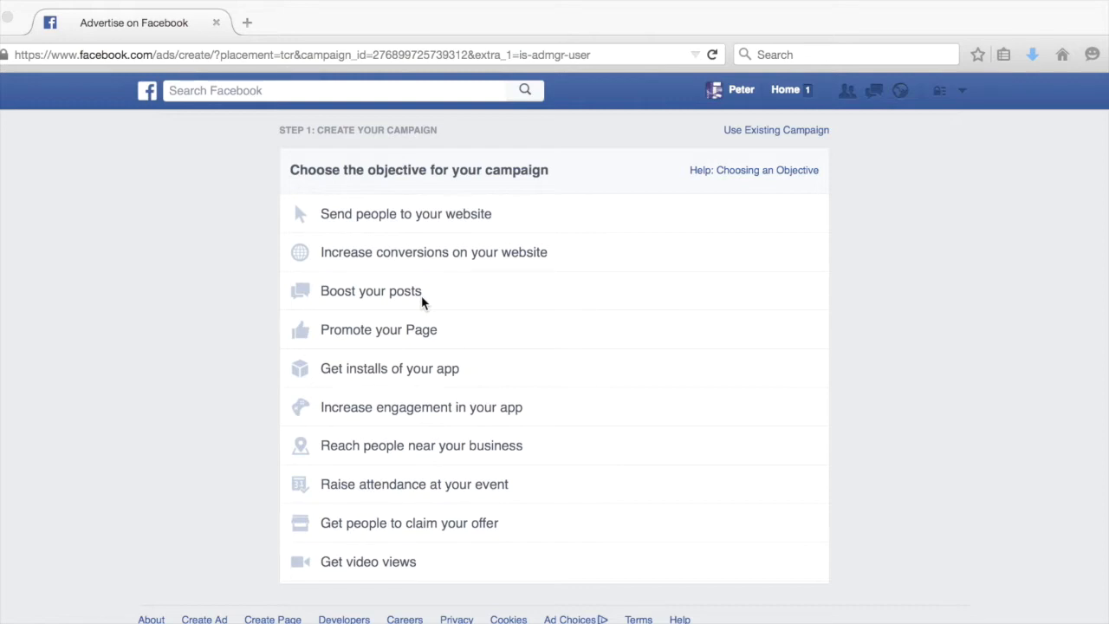
left_click(392, 336)
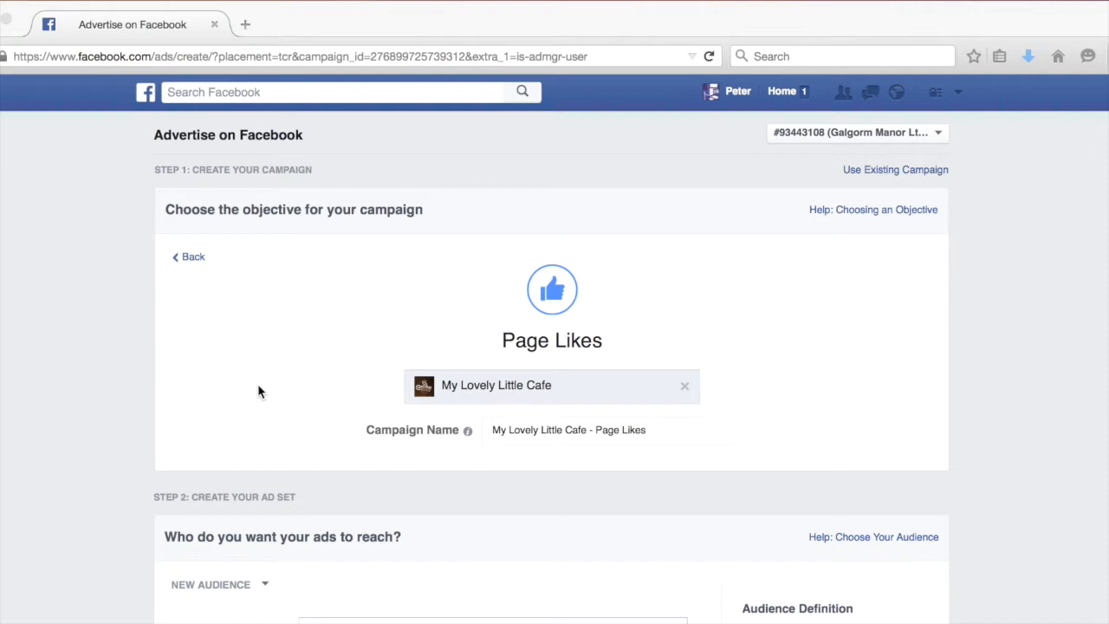
Add Ballymena, Northern Ireland, United Kingdom as a target location for the ad set.
scroll(257, 391, "down", 5)
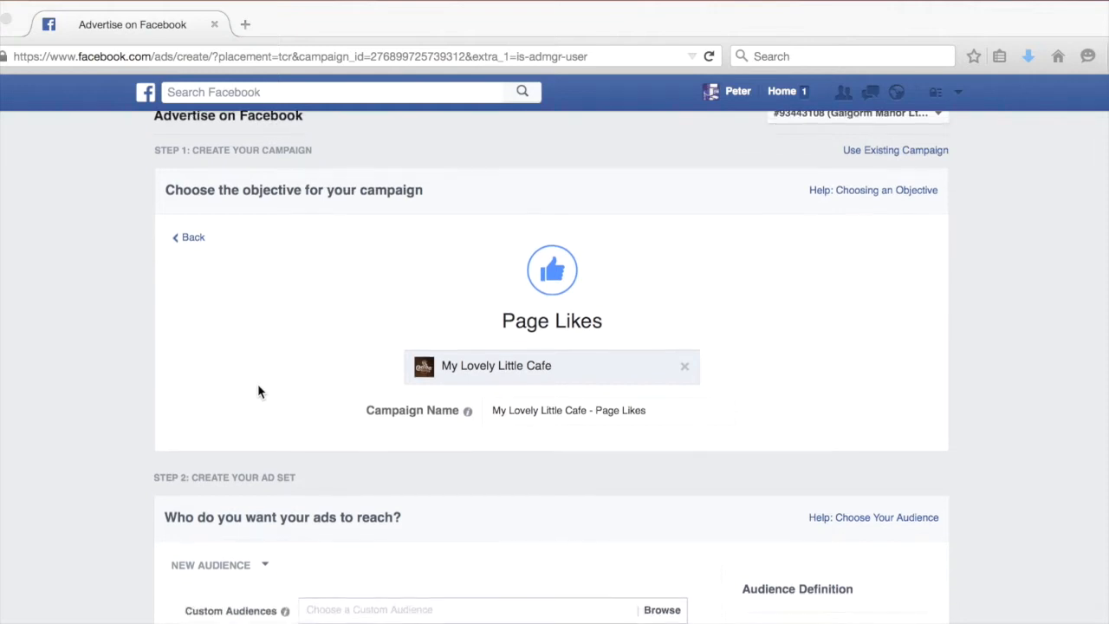
scroll(257, 391, "down", 5)
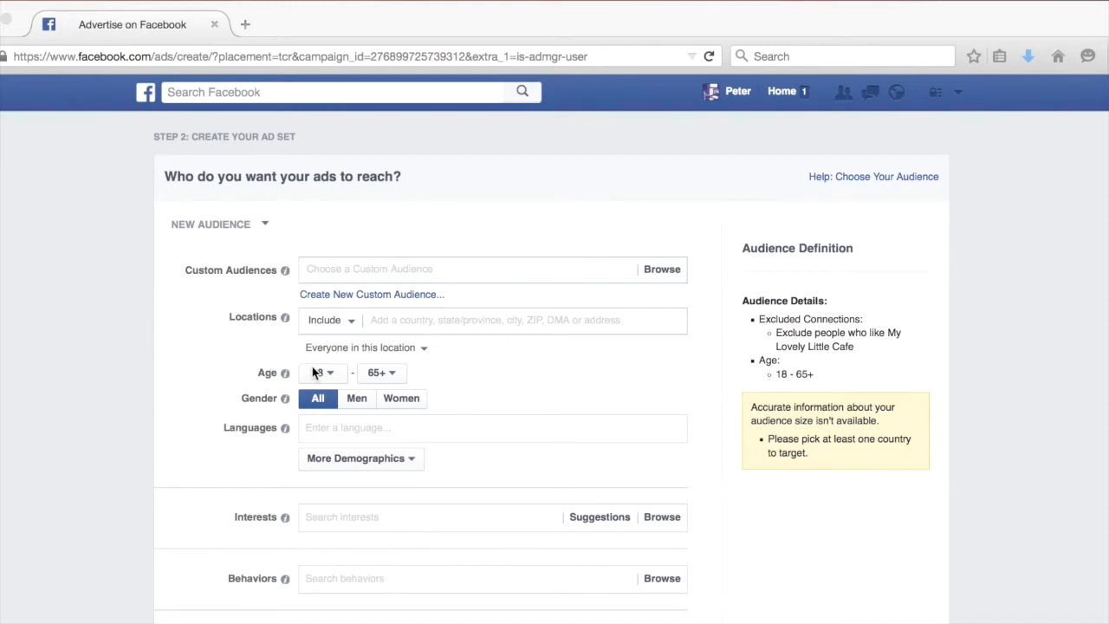
left_click(384, 321)
type("Ballymena")
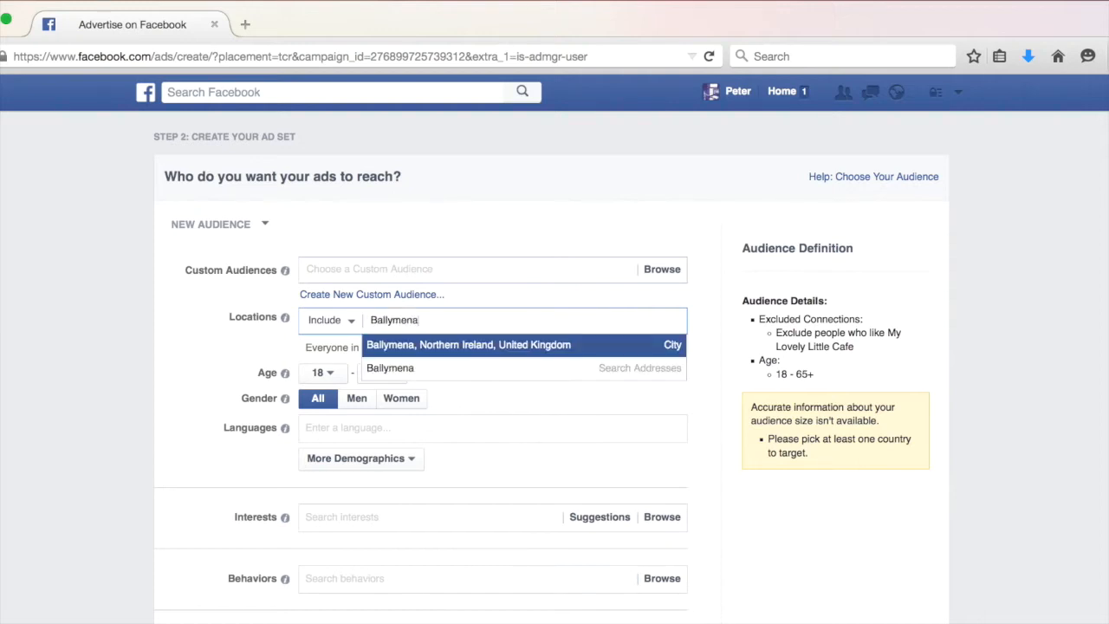
key("Return")
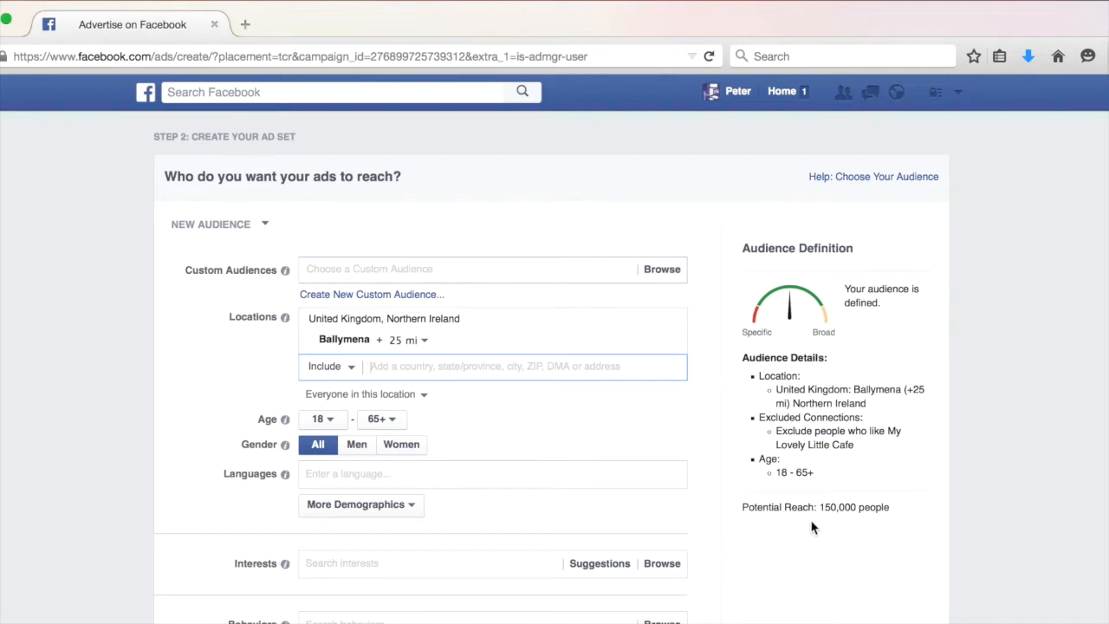
Set the Ballymena location's radius to no radius.
left_click_drag(819, 506, 889, 509)
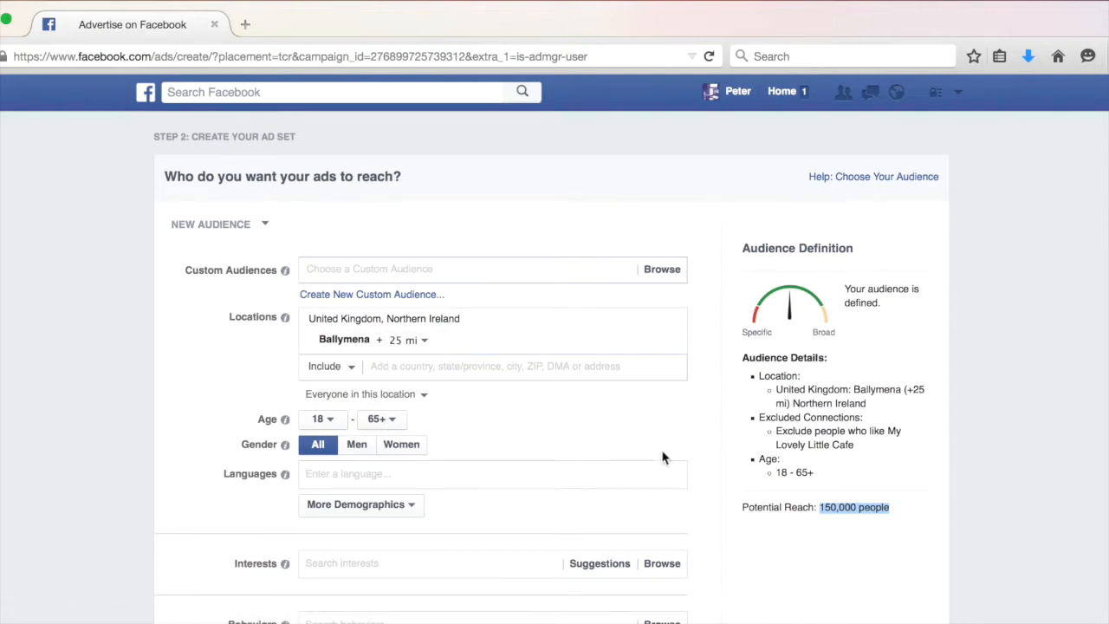
left_click(829, 494)
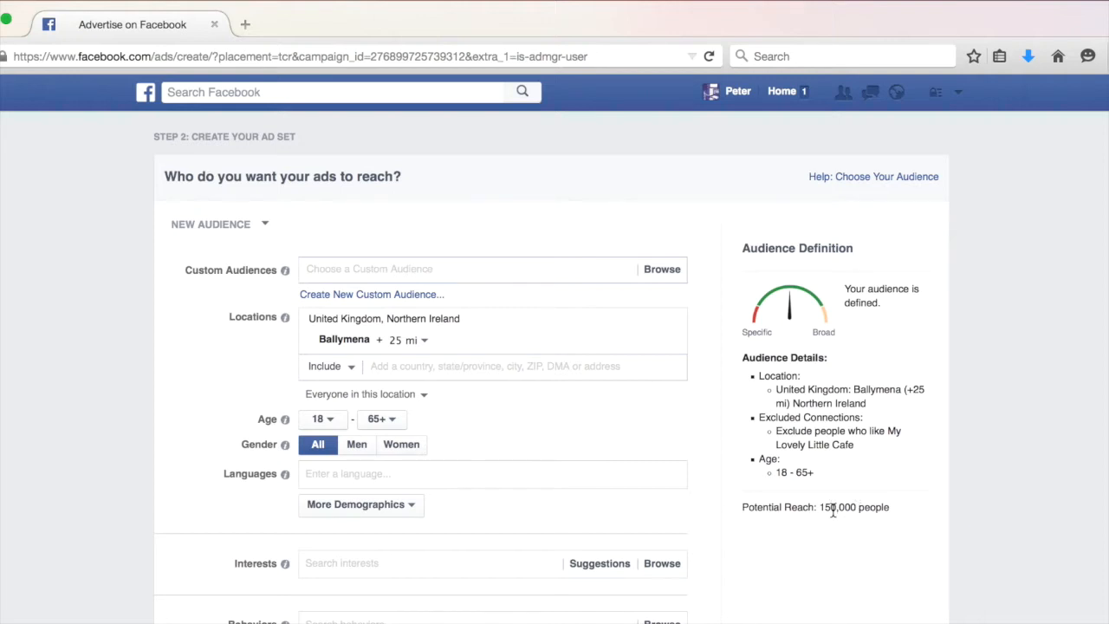
left_click(419, 343)
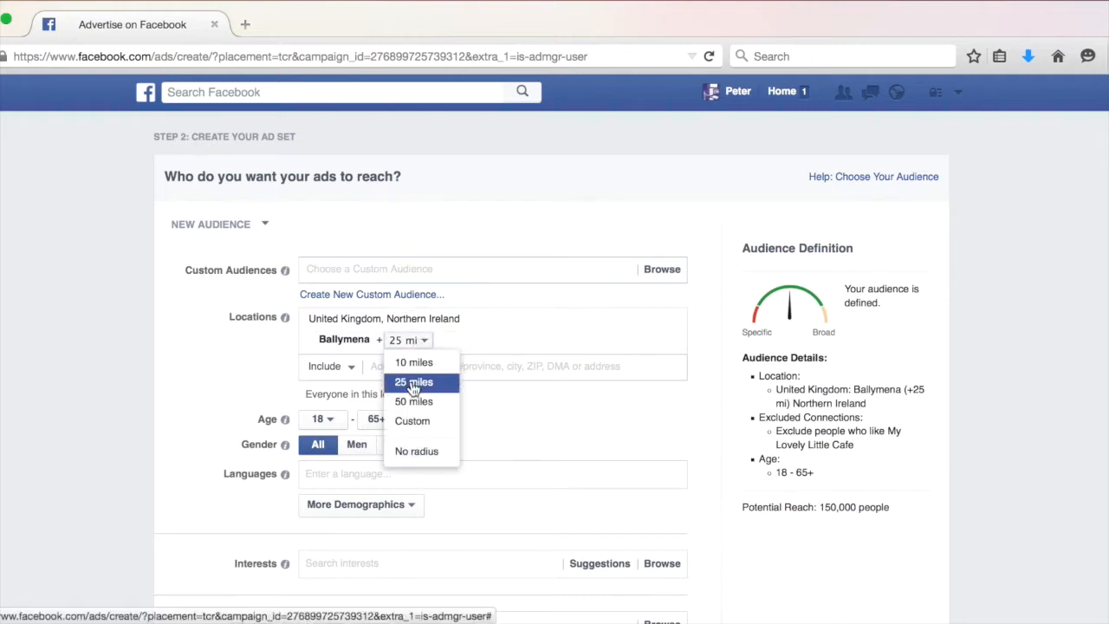
left_click(404, 459)
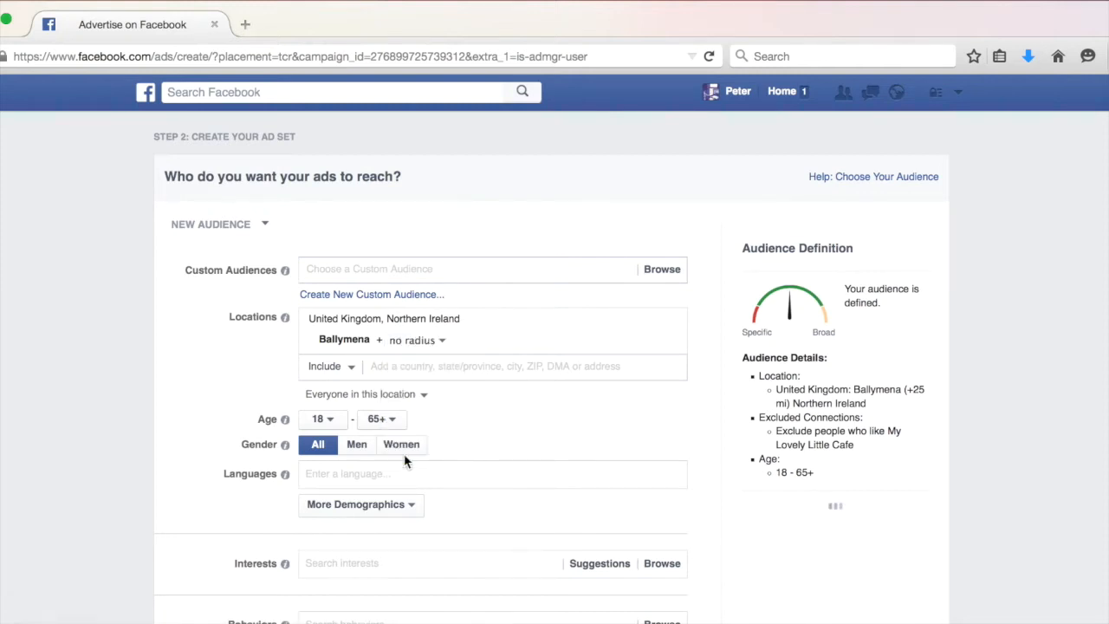
Add Portglenone, Northern Ireland as a second location and set its radius to no radius.
left_click(406, 370)
type("Portgl")
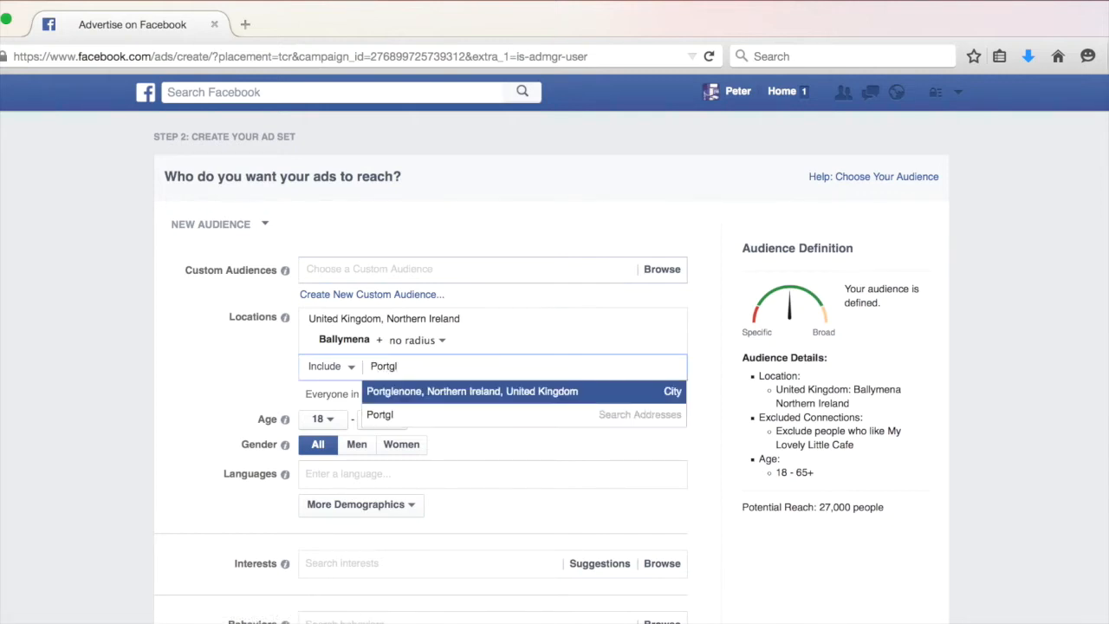
key("Return")
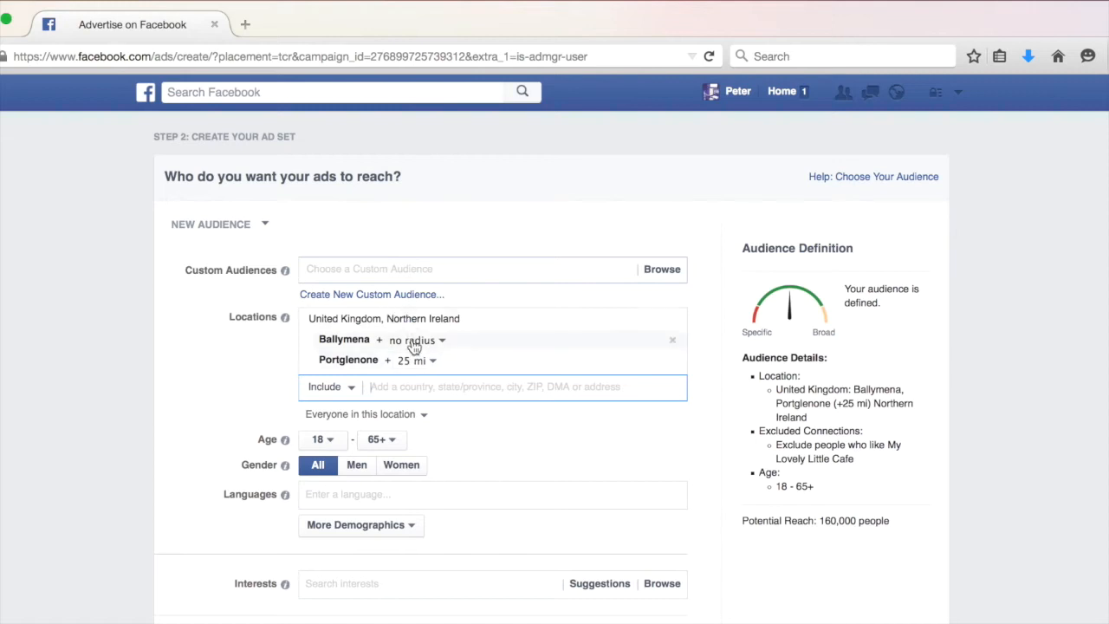
left_click(416, 362)
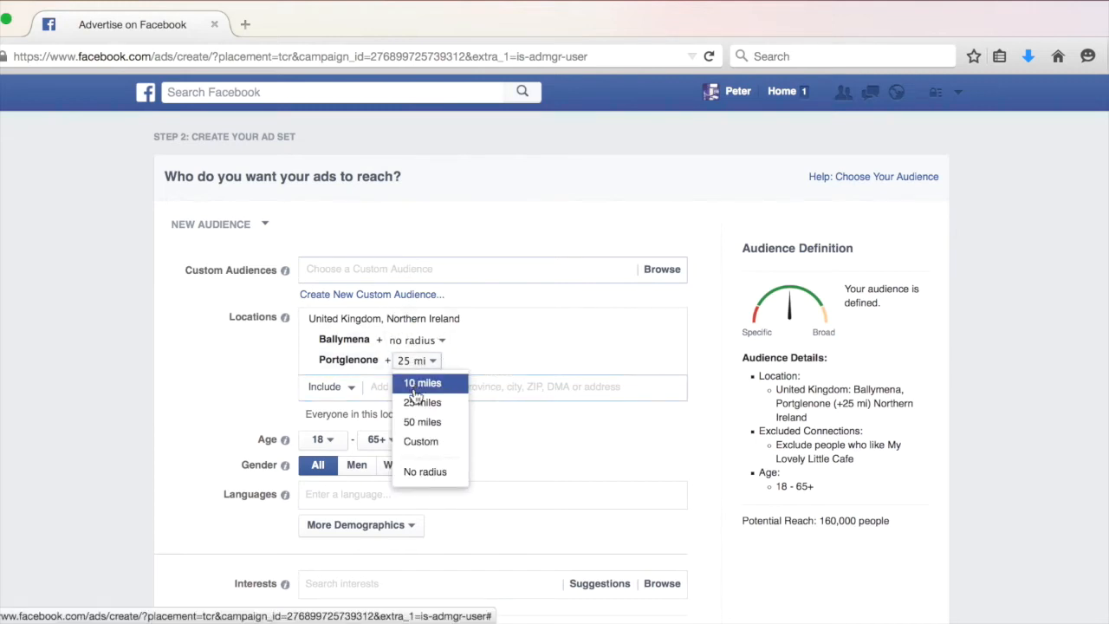
left_click(431, 475)
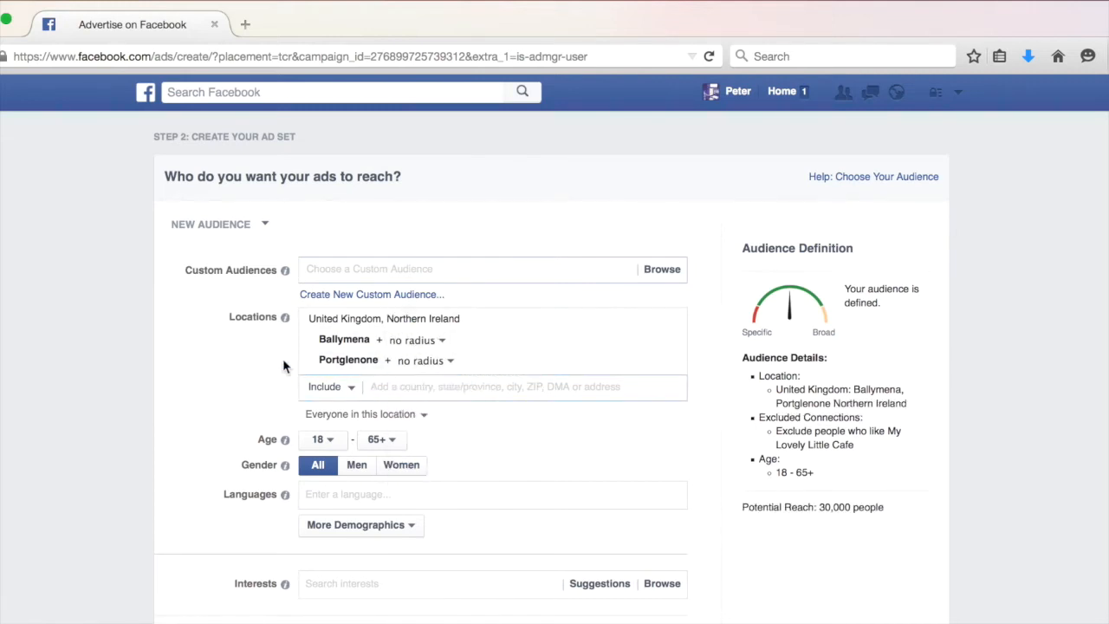
Set the audience's minimum age to 15.
scroll(207, 340, "down", 2)
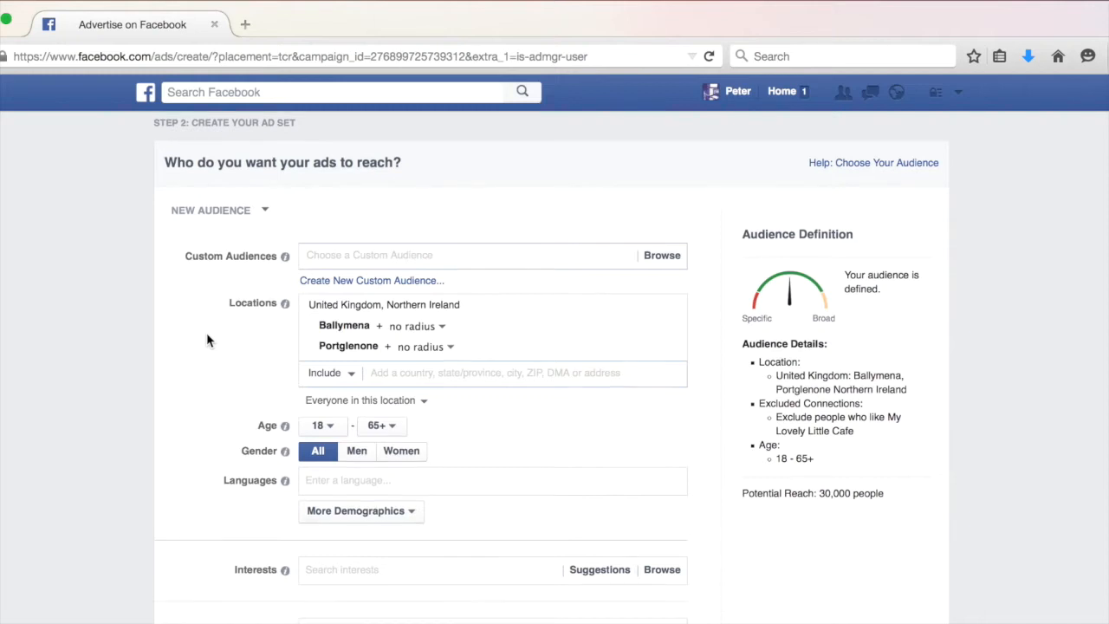
mouse_move(230, 359)
scroll(221, 351, "down", 2)
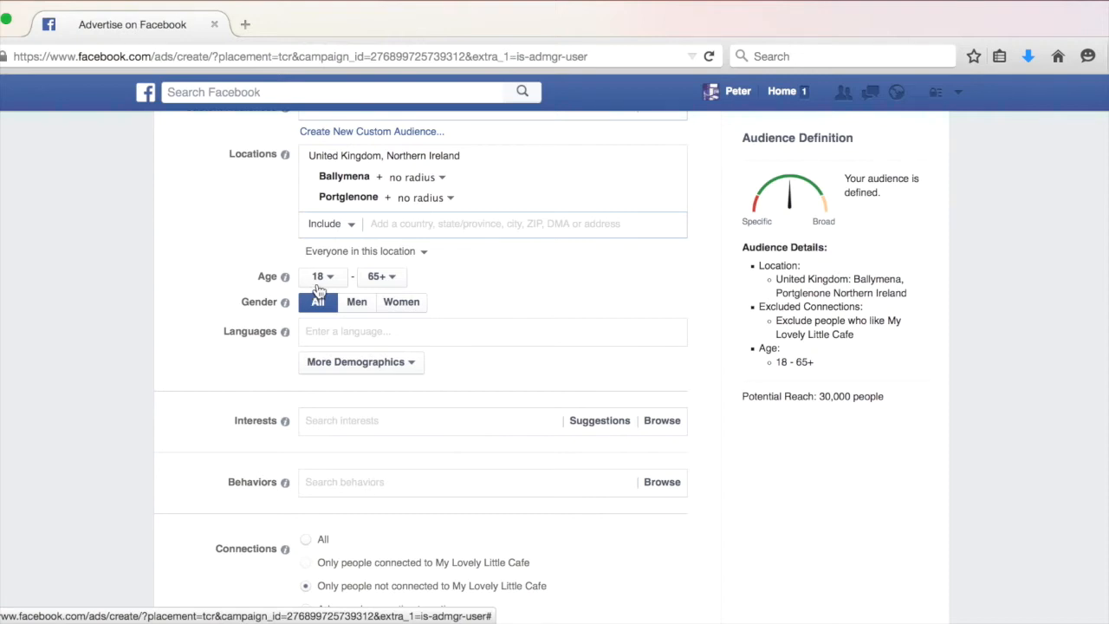
left_click(317, 278)
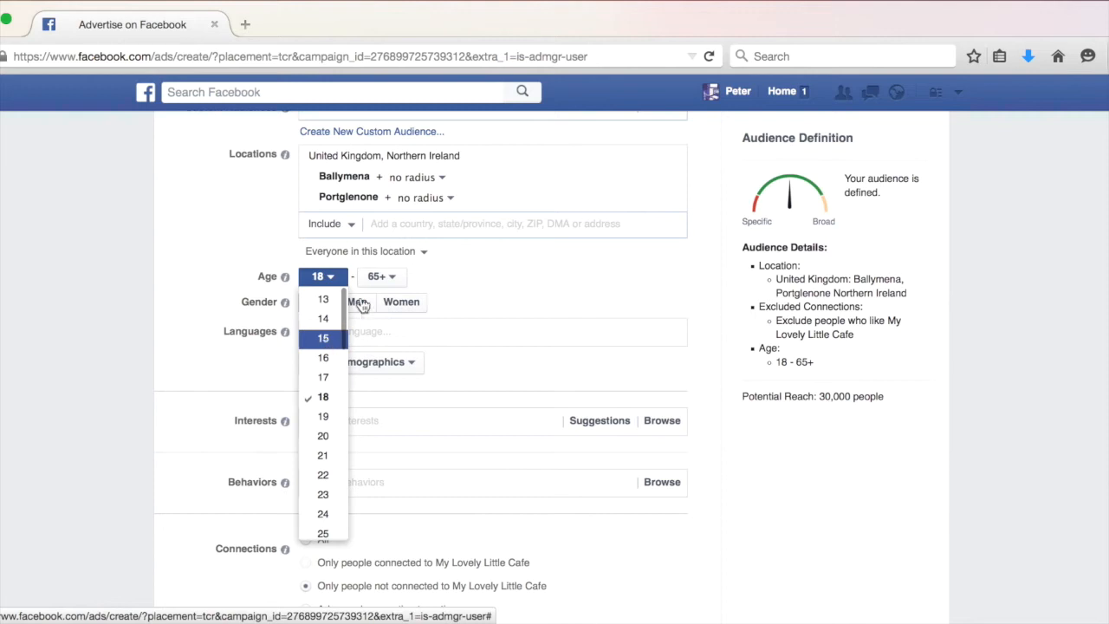
left_click(324, 337)
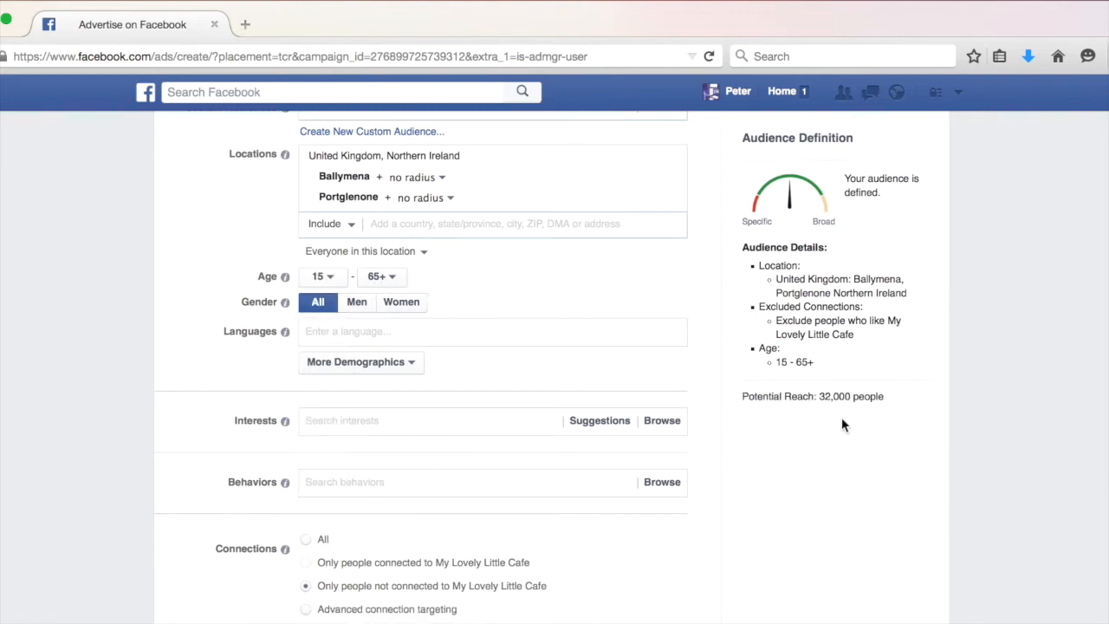
Restrict the audience's gender to women.
left_click_drag(896, 398, 742, 396)
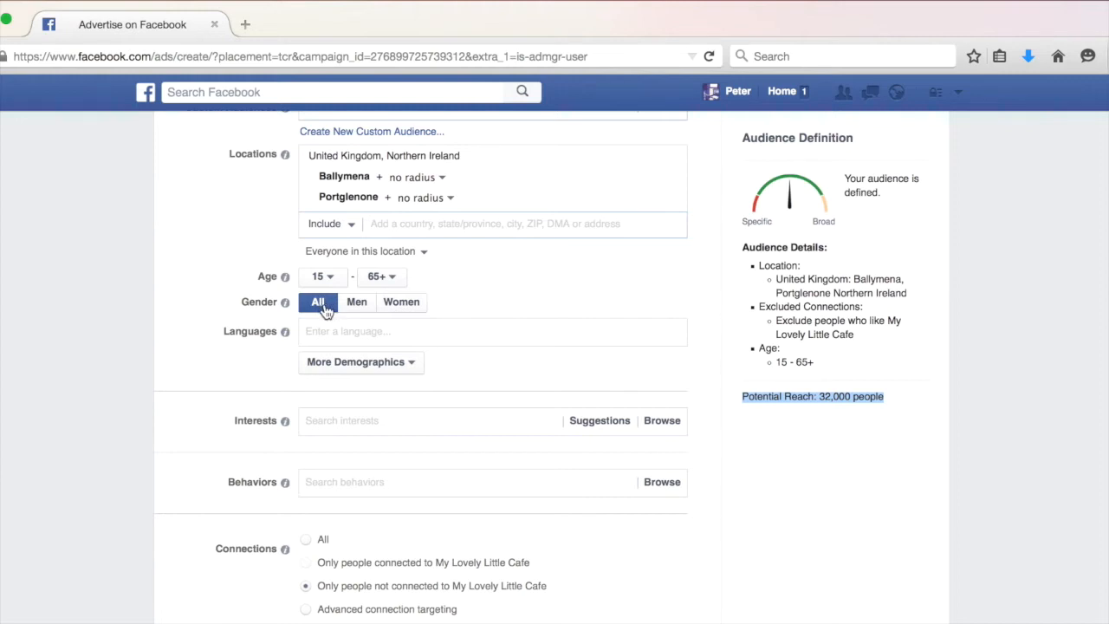
left_click(361, 307)
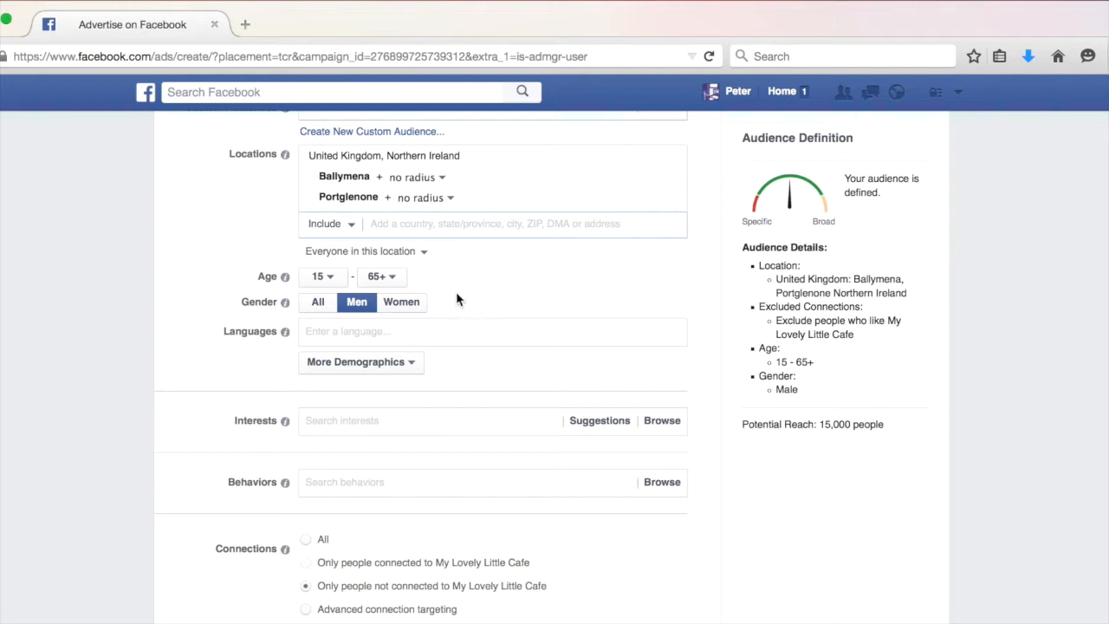
left_click(404, 303)
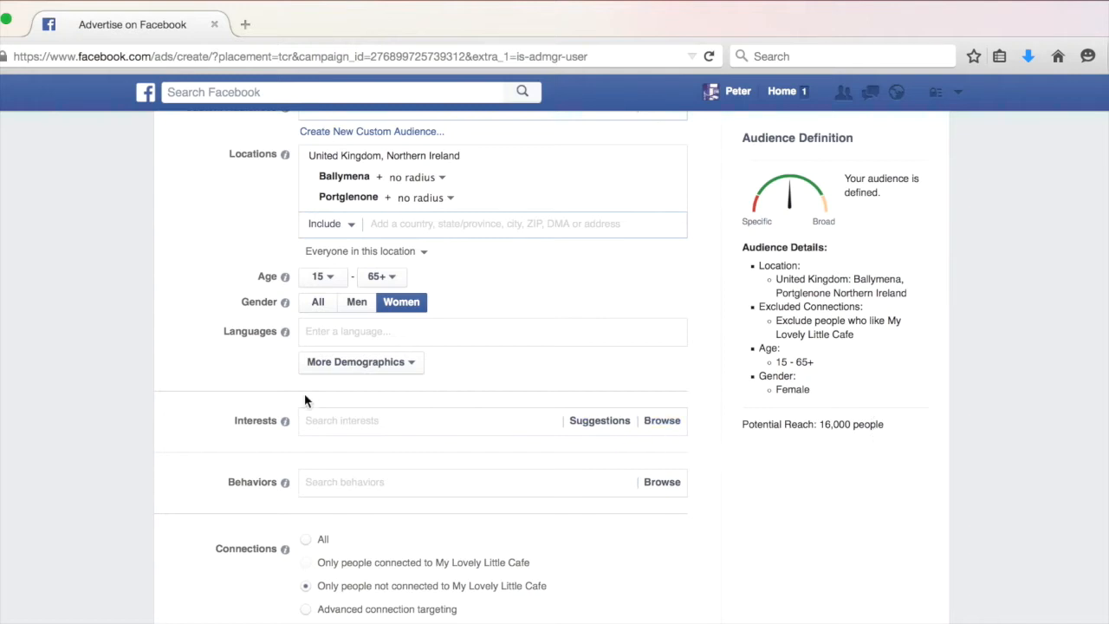
Add Starbucks as an interest for the audience.
left_click(338, 422)
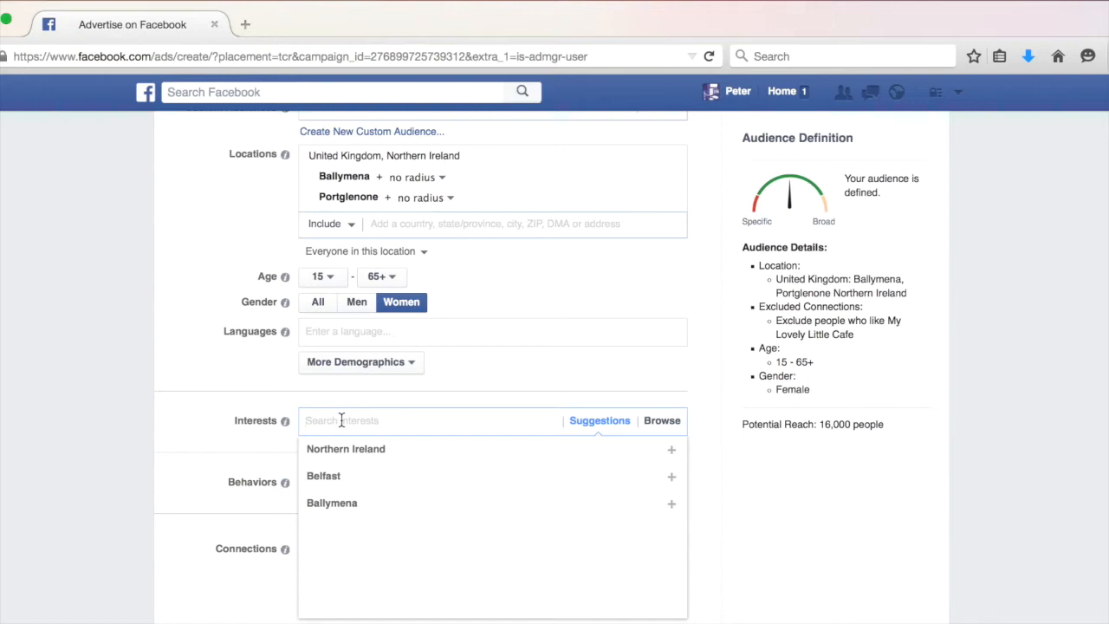
type("Starbuc")
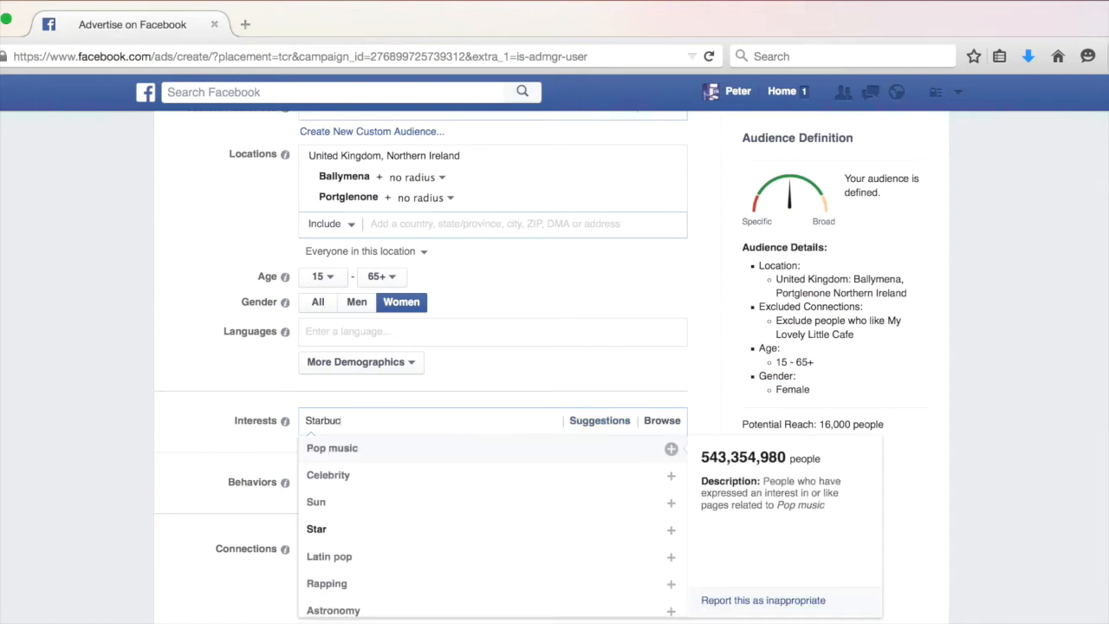
type("k")
left_click(335, 447)
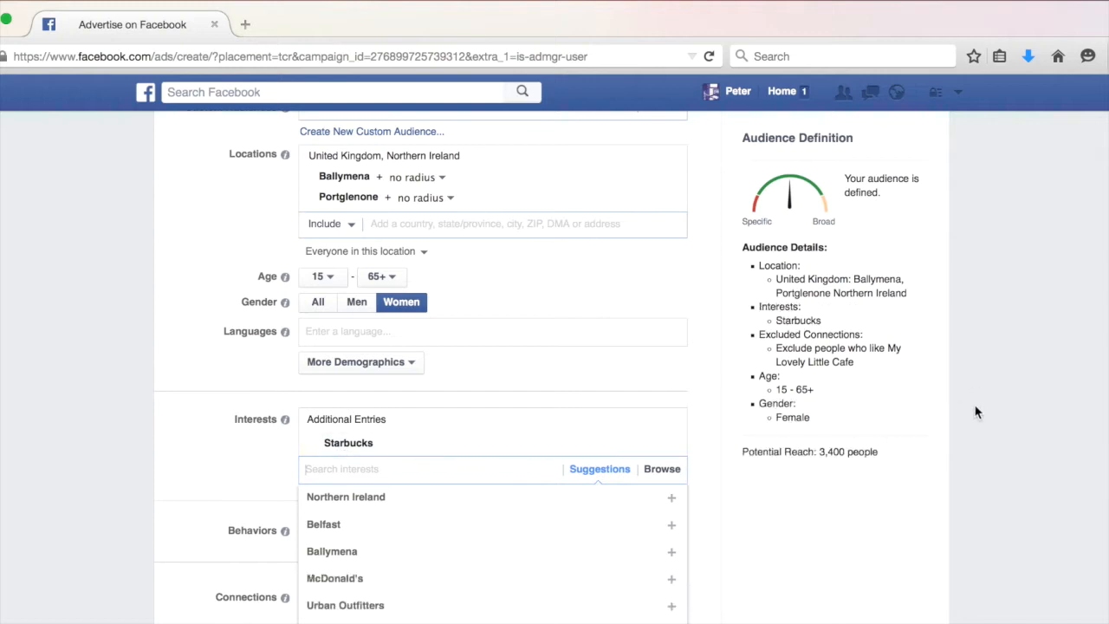
left_click(817, 457)
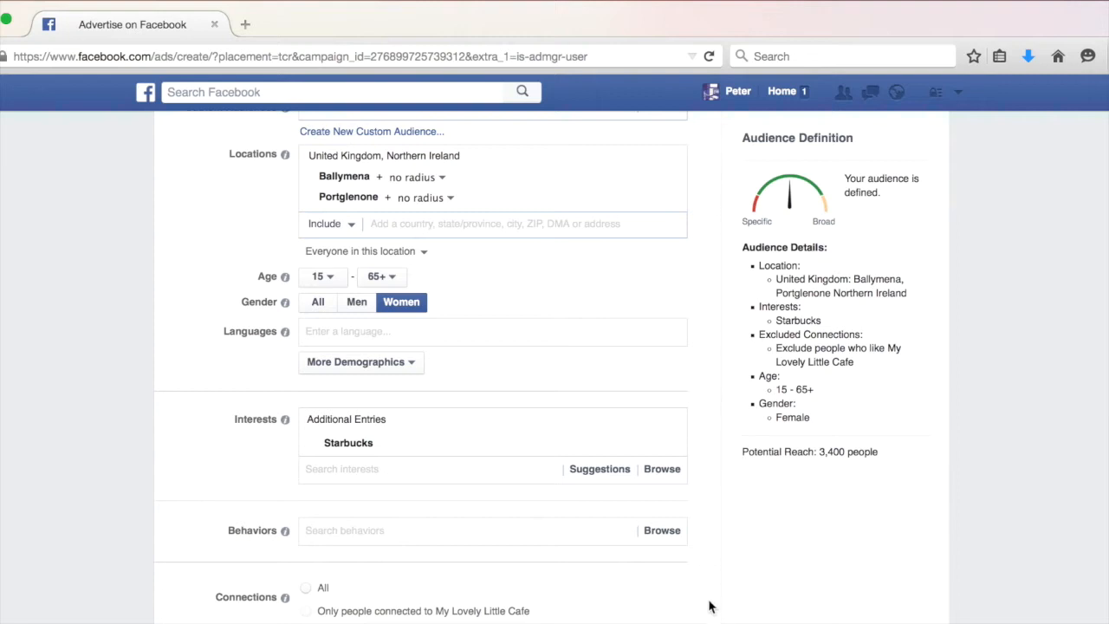
Set the audience's maximum age to 30.
mouse_move(661, 452)
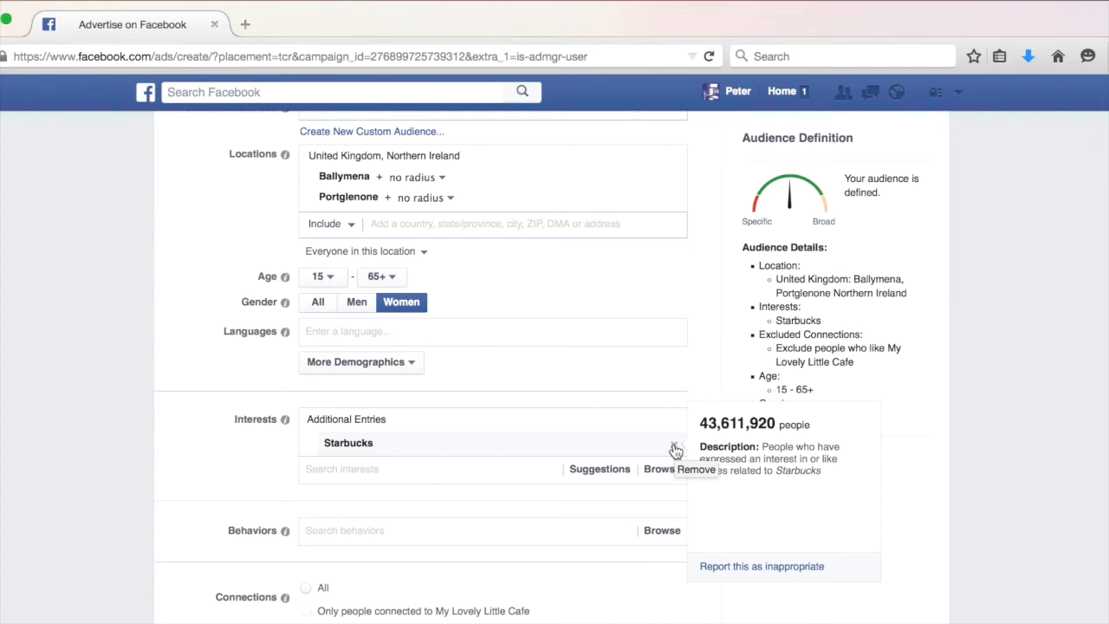
left_click(376, 277)
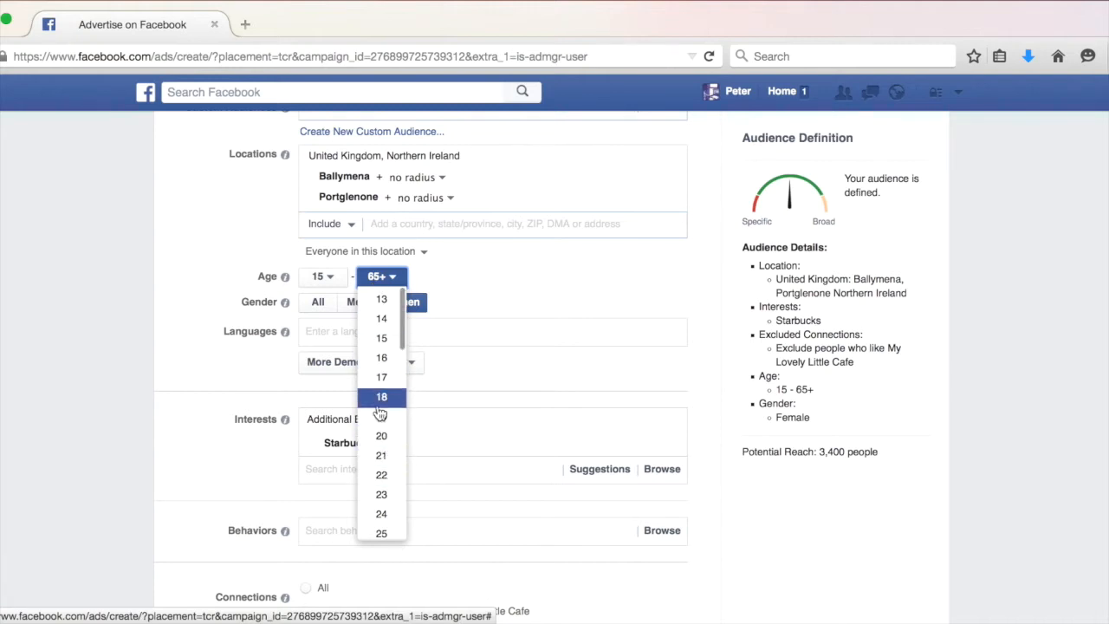
scroll(383, 525, "down", 3)
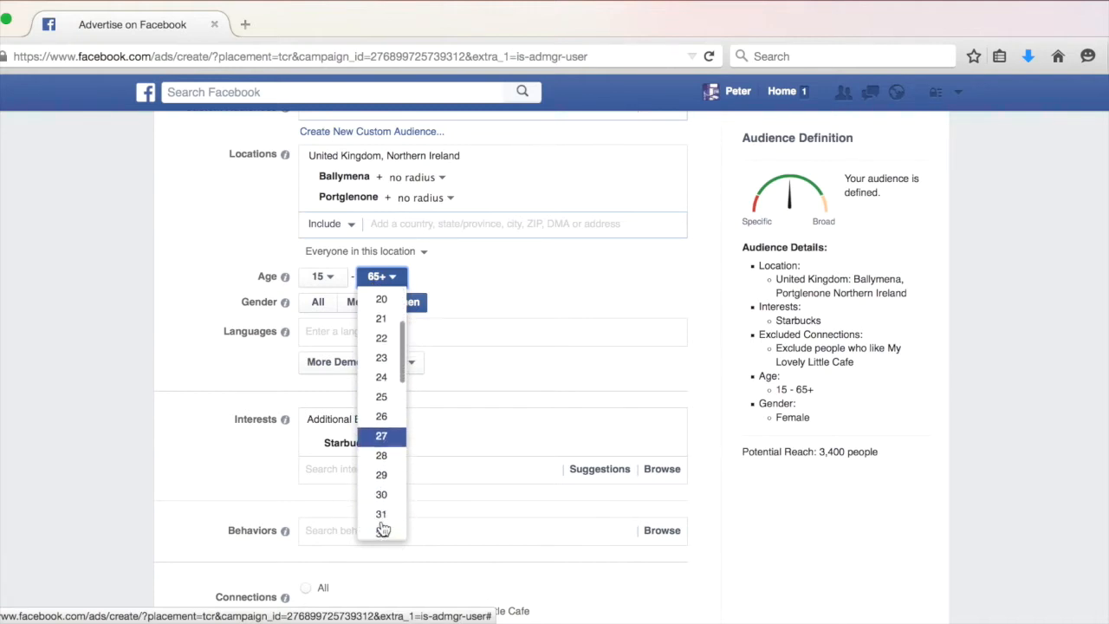
left_click(382, 491)
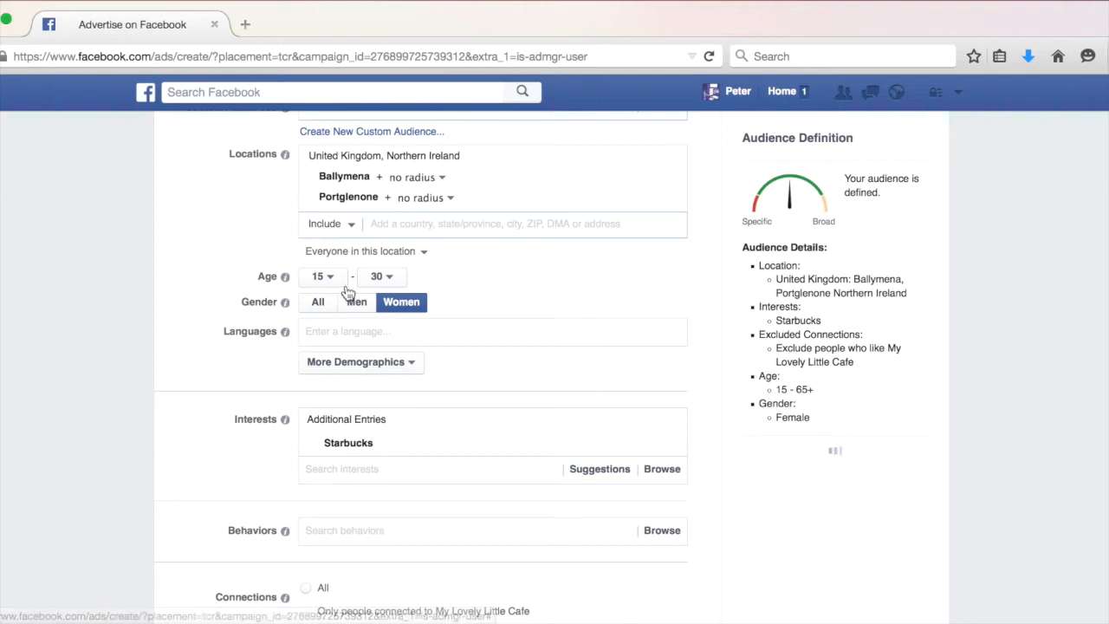
Switch the gender targeting to men and remove the Starbucks interest.
left_click(356, 301)
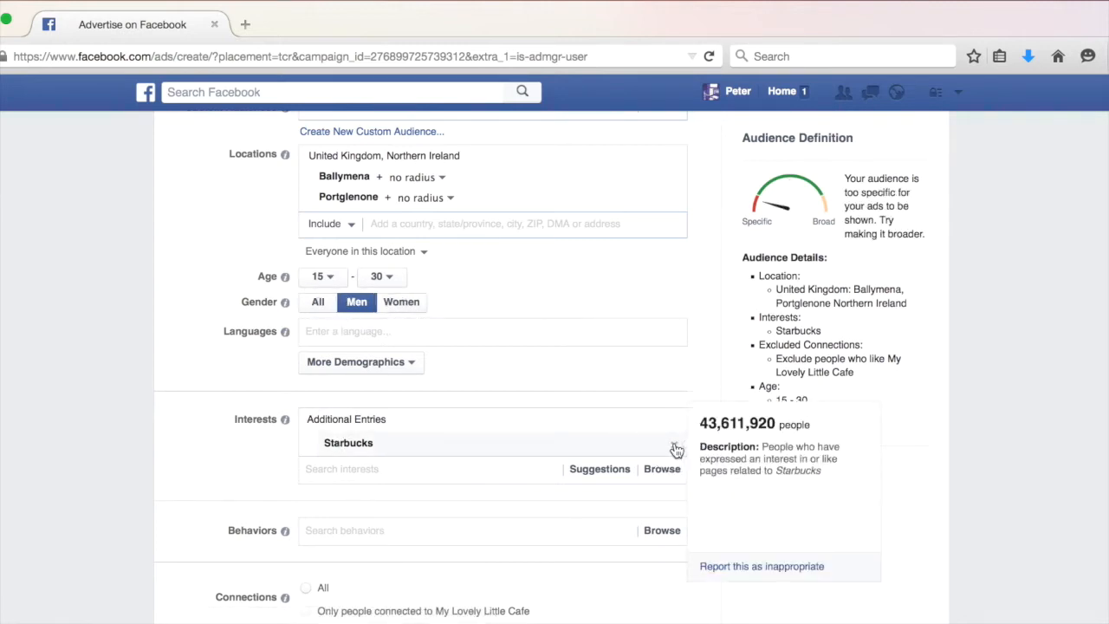
left_click(675, 448)
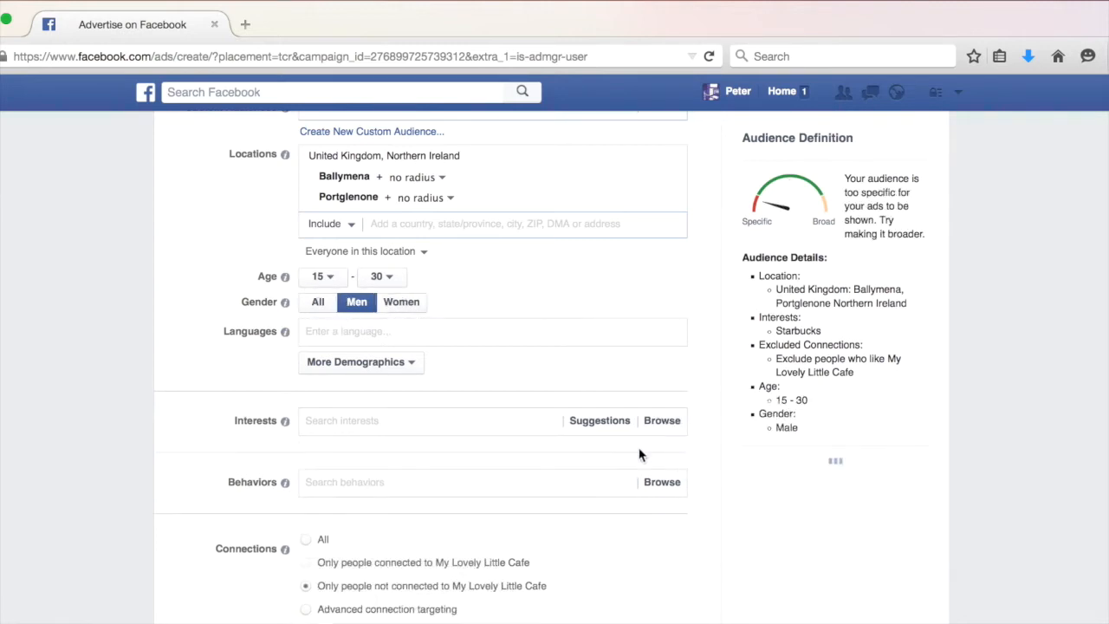
Try adding Men's Health (magazine) as an interest, then remove it again.
left_click(410, 419)
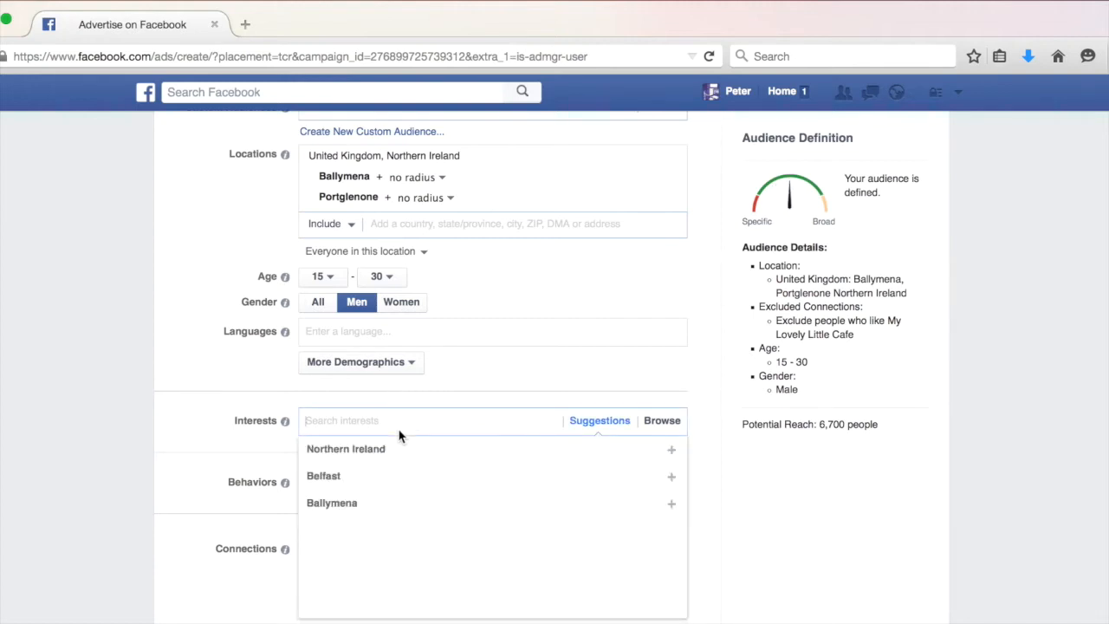
type("Men")
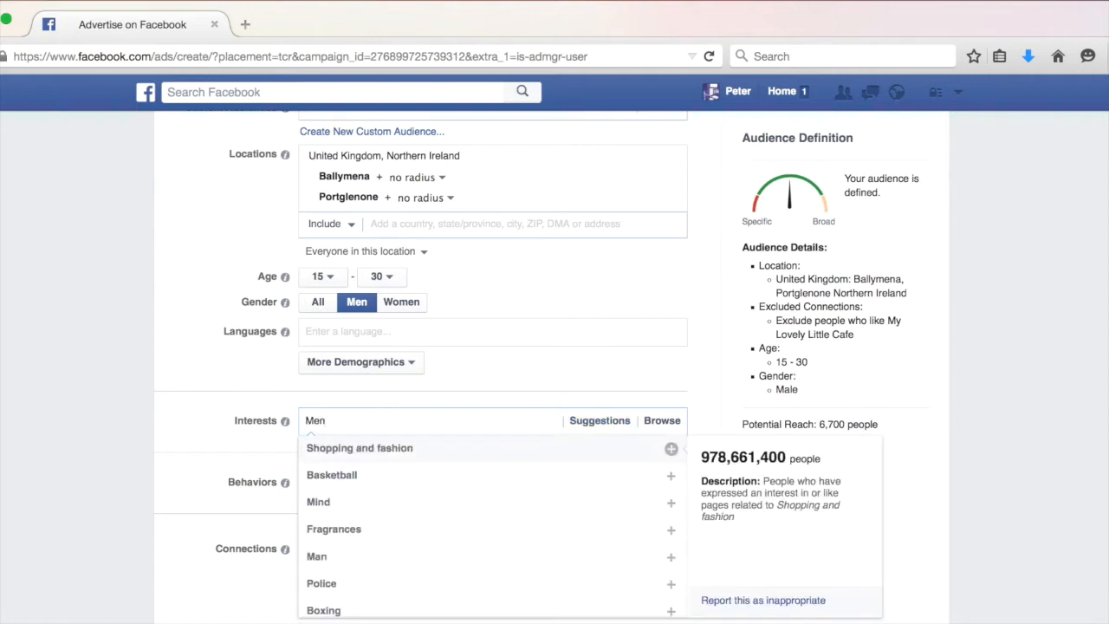
type("s He")
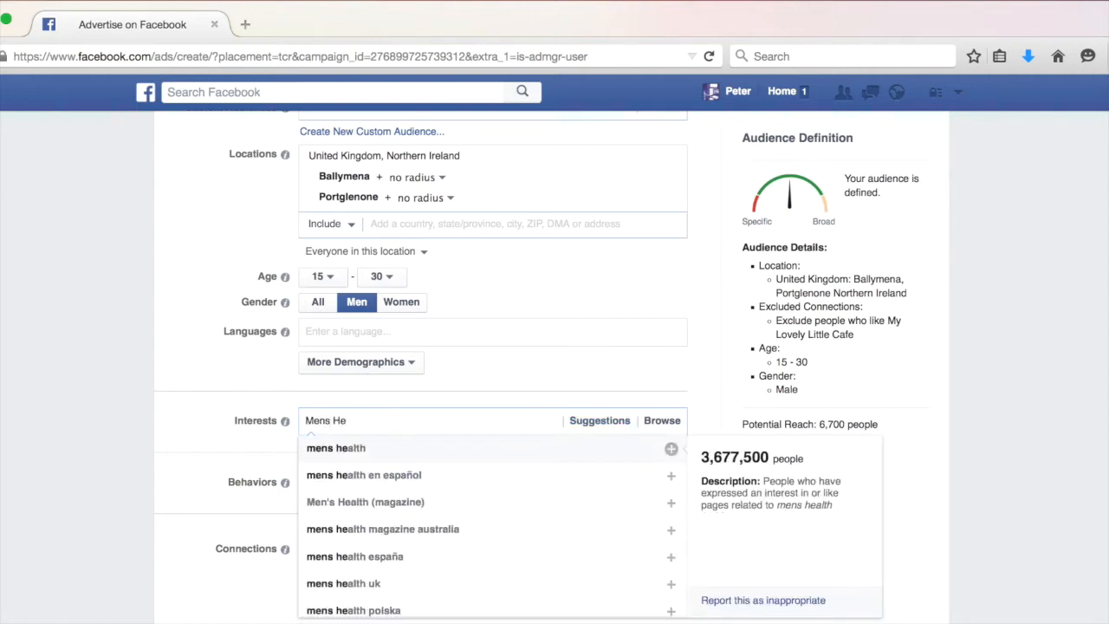
left_click(391, 502)
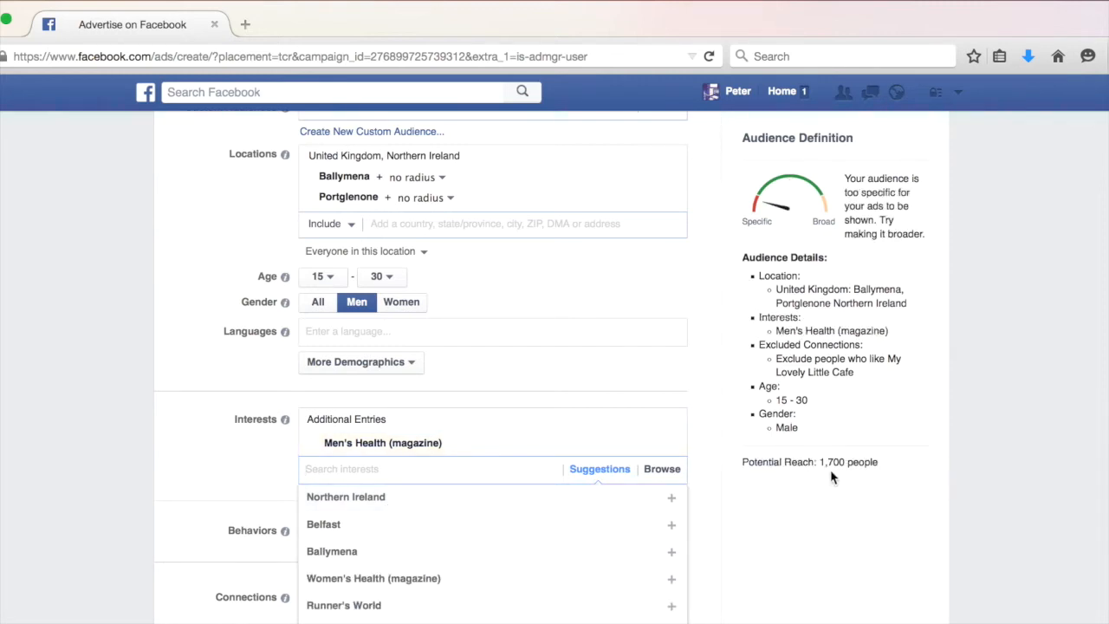
left_click_drag(819, 461, 880, 464)
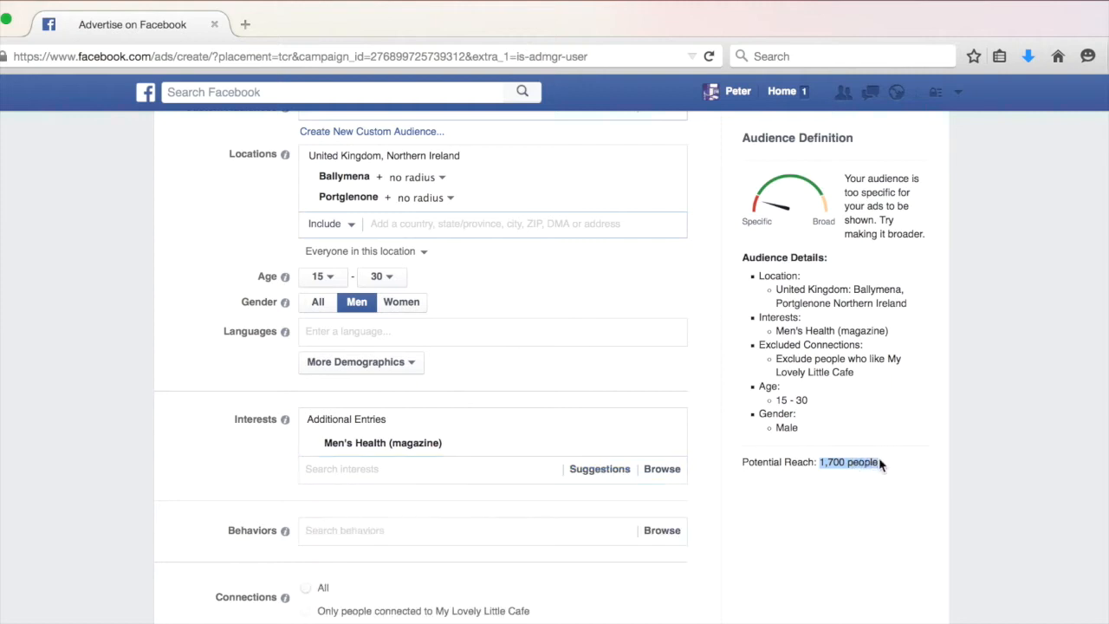
mouse_move(700, 457)
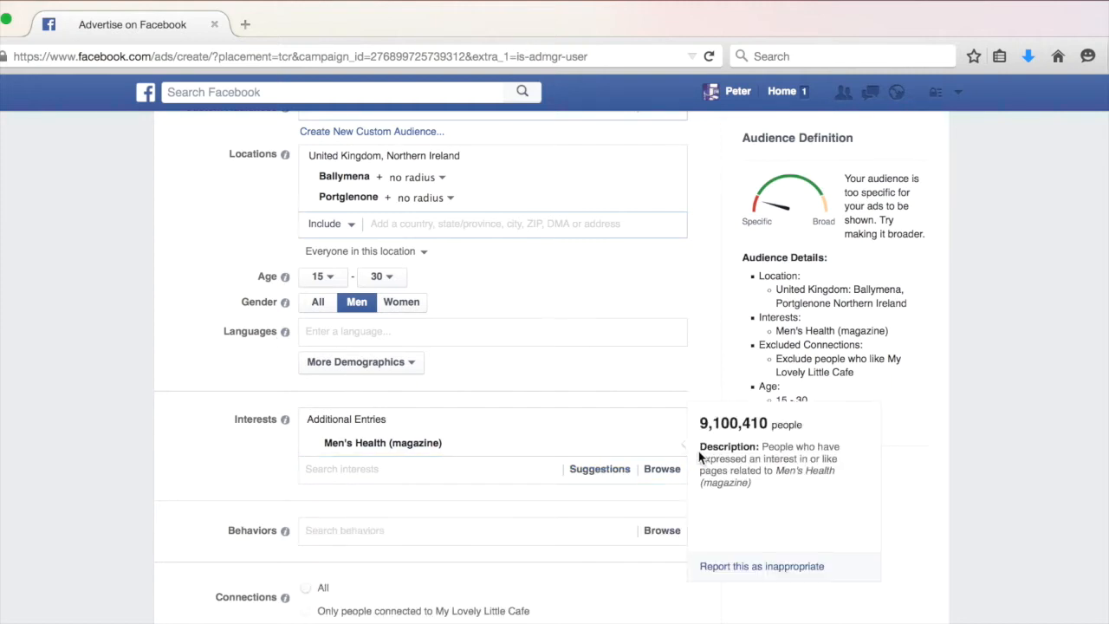
left_click(675, 448)
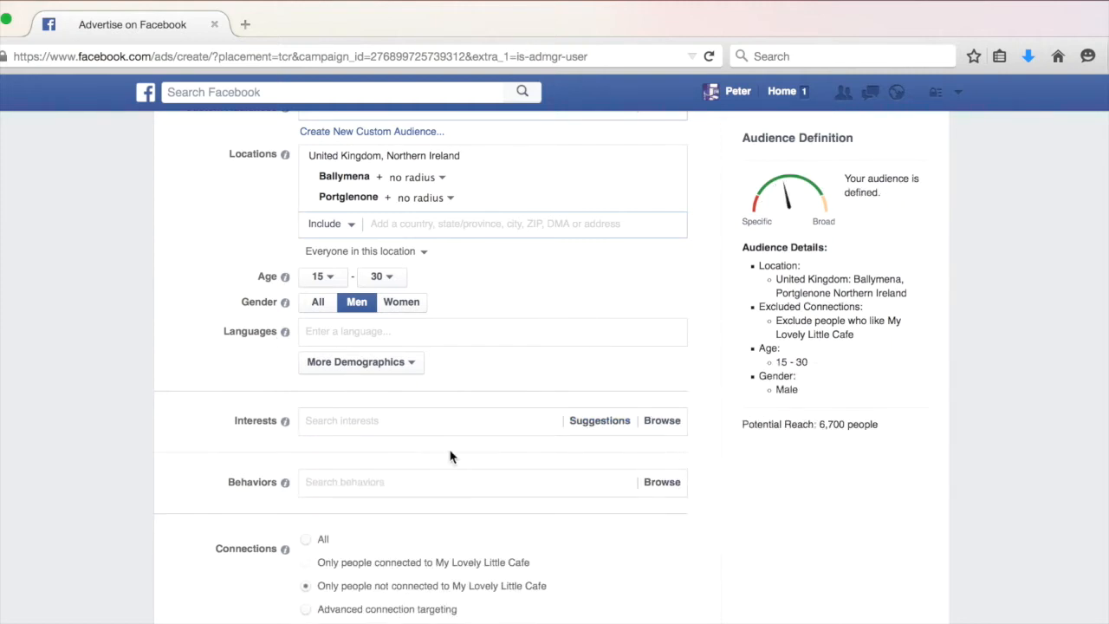
Switch the gender targeting to women and set the maximum age to 25.
left_click(398, 305)
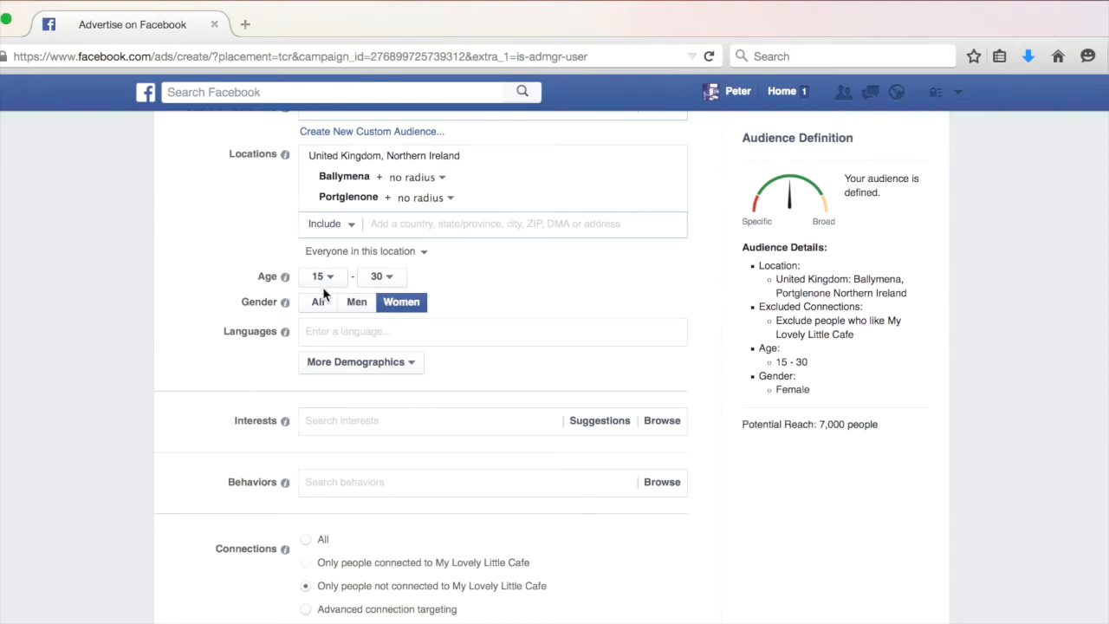
left_click(390, 278)
scroll(388, 487, "down", 2)
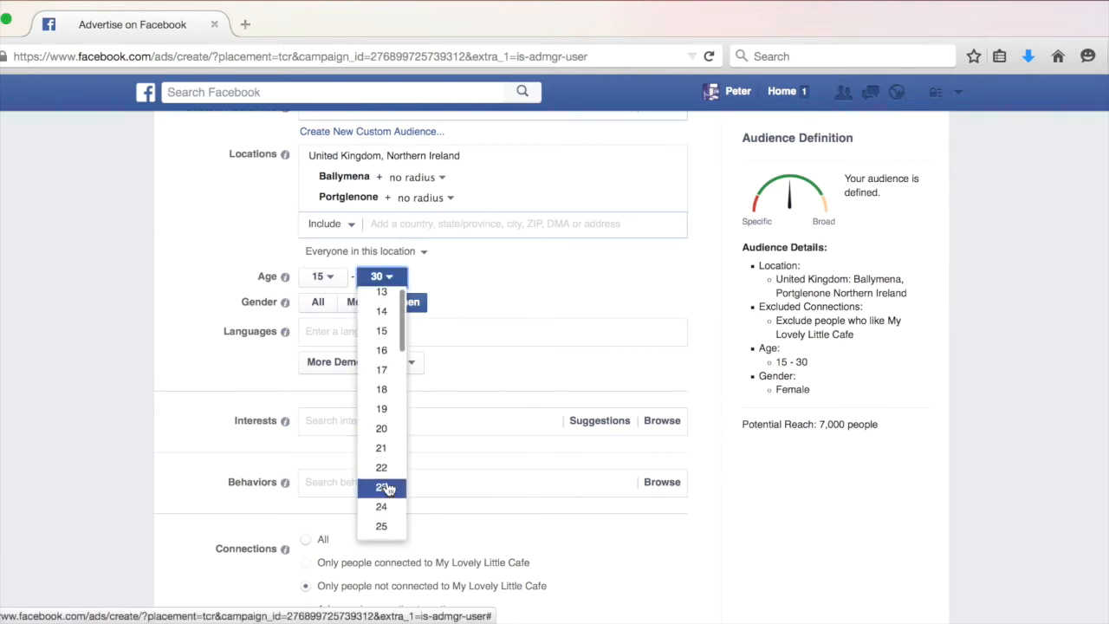
left_click(381, 457)
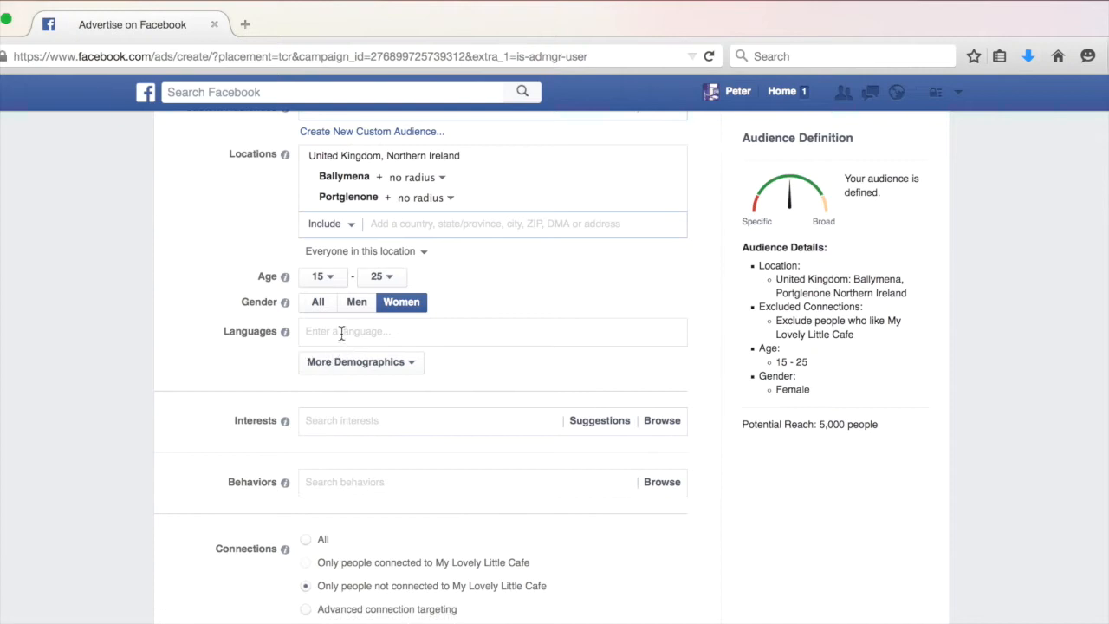
Add Topshop as an interest for the audience.
left_click(339, 419)
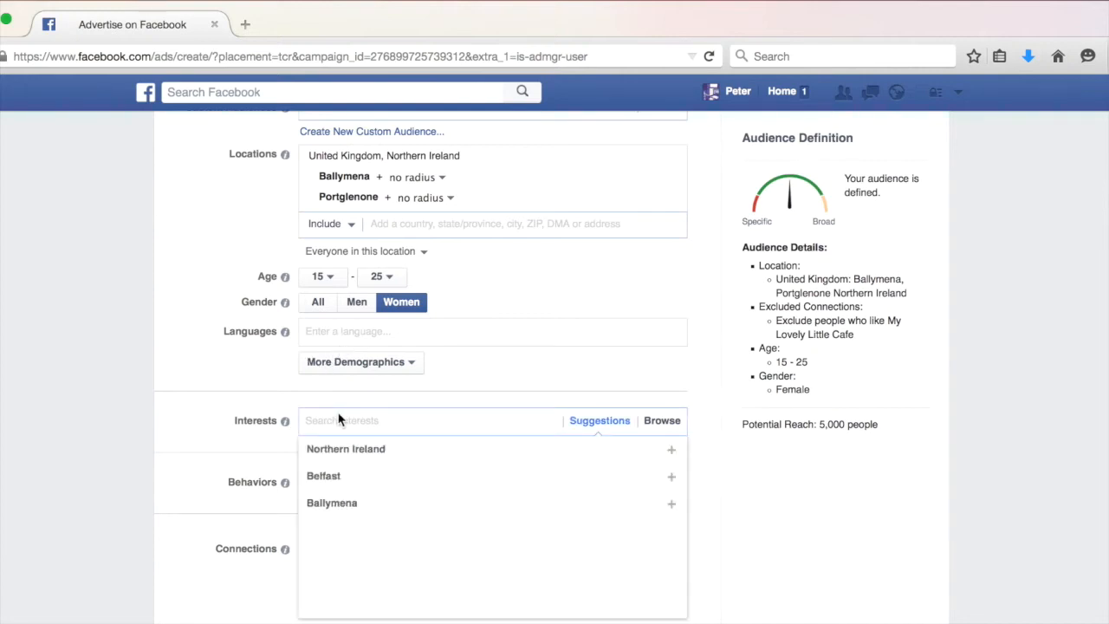
type("Tops")
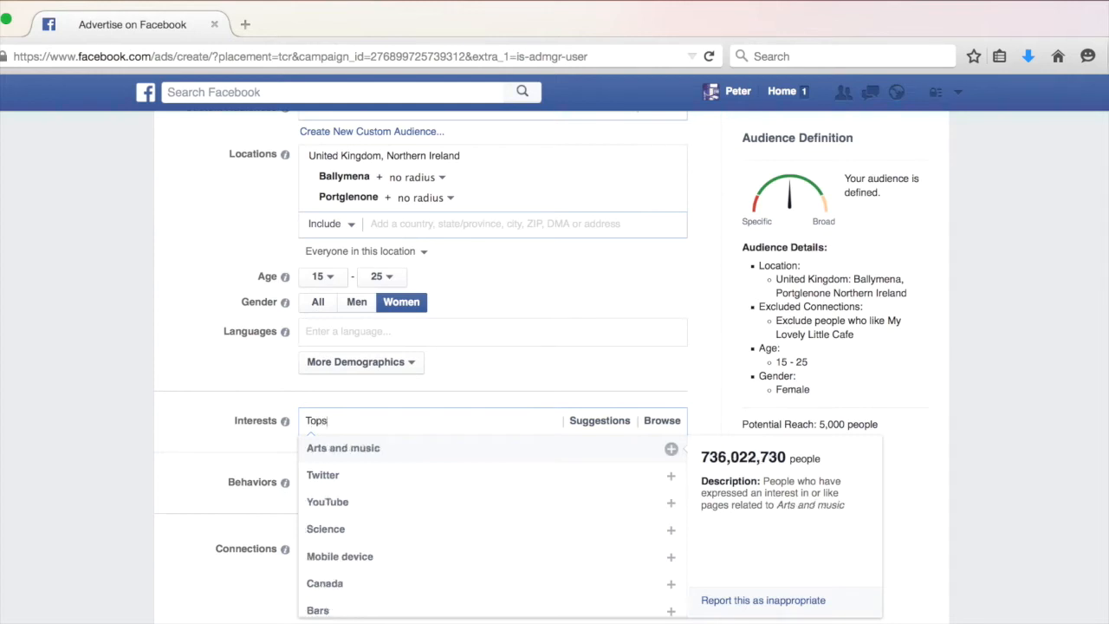
type("ho")
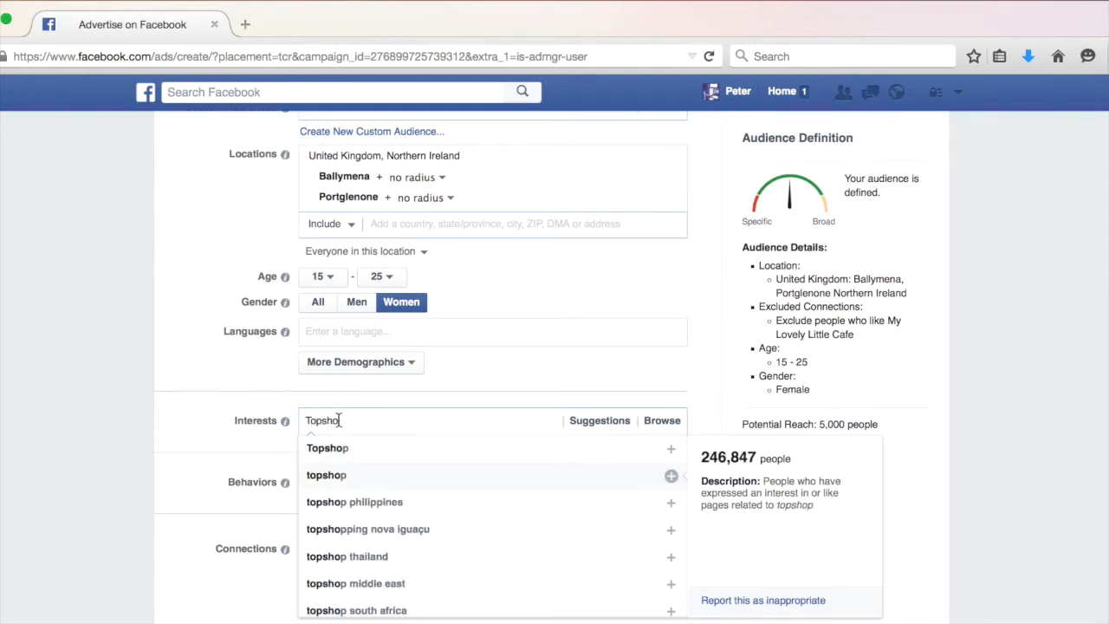
left_click(332, 449)
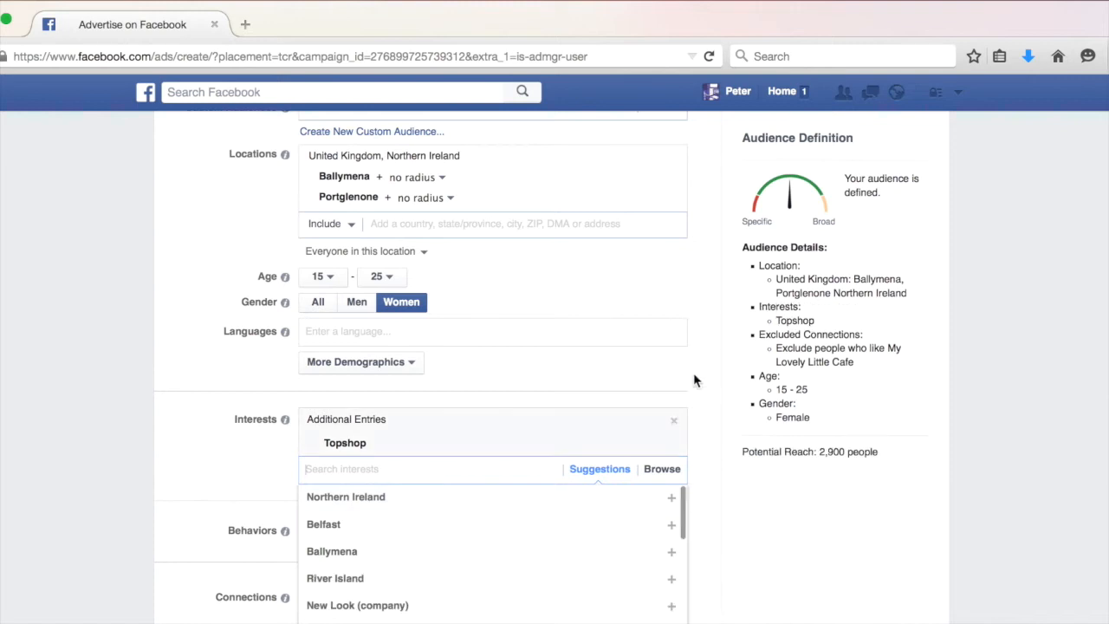
left_click_drag(818, 451, 871, 451)
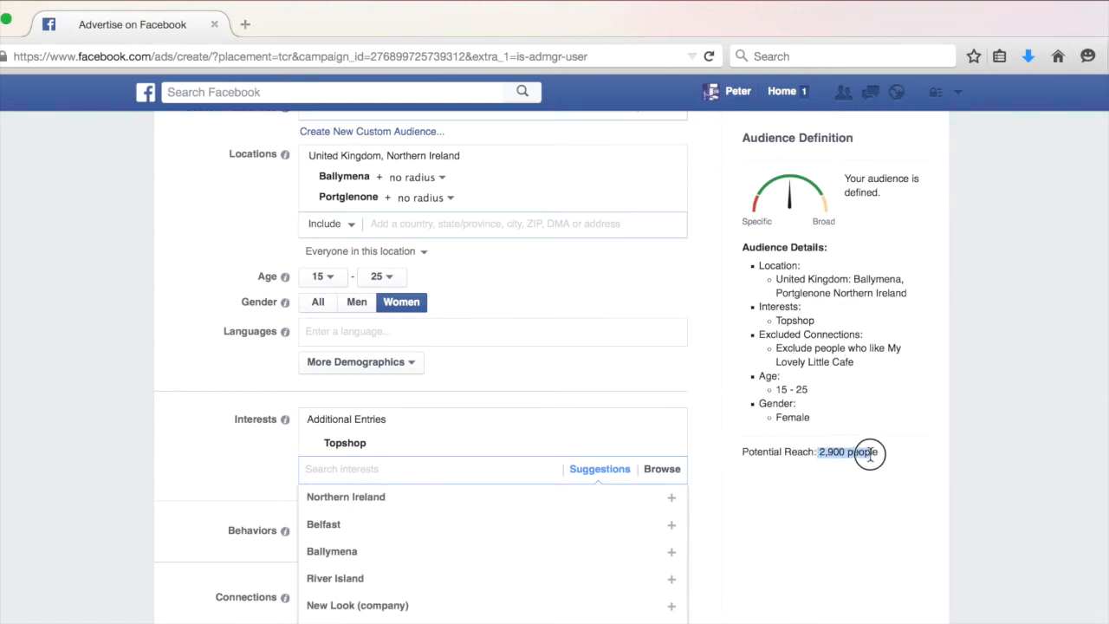
Set the audience's age range to 25 through 35.
left_click(321, 276)
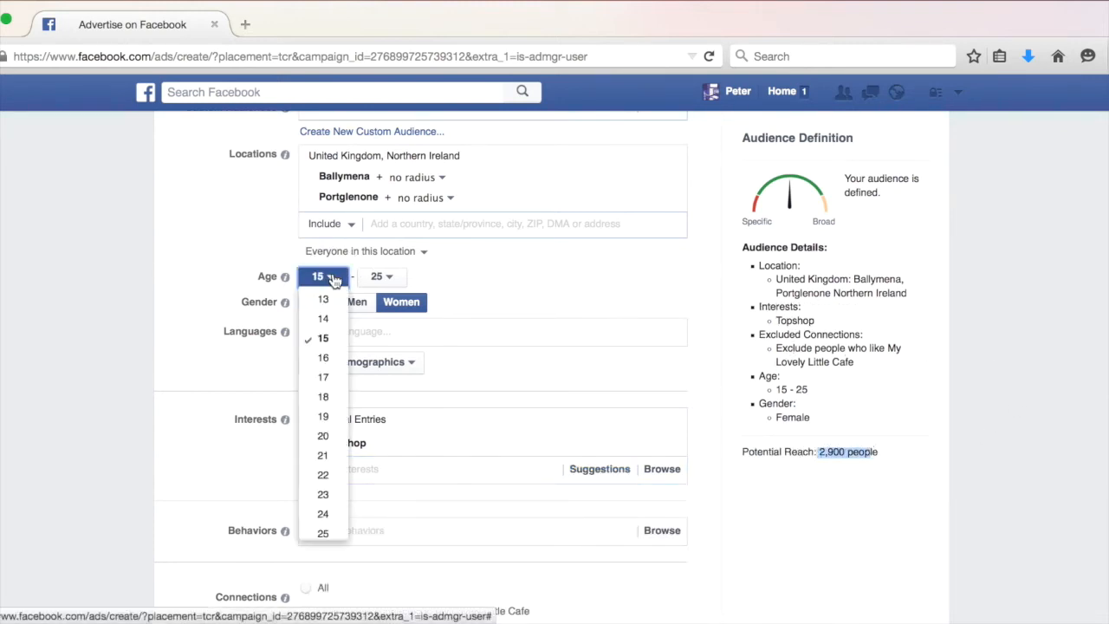
scroll(323, 483, "down", 2)
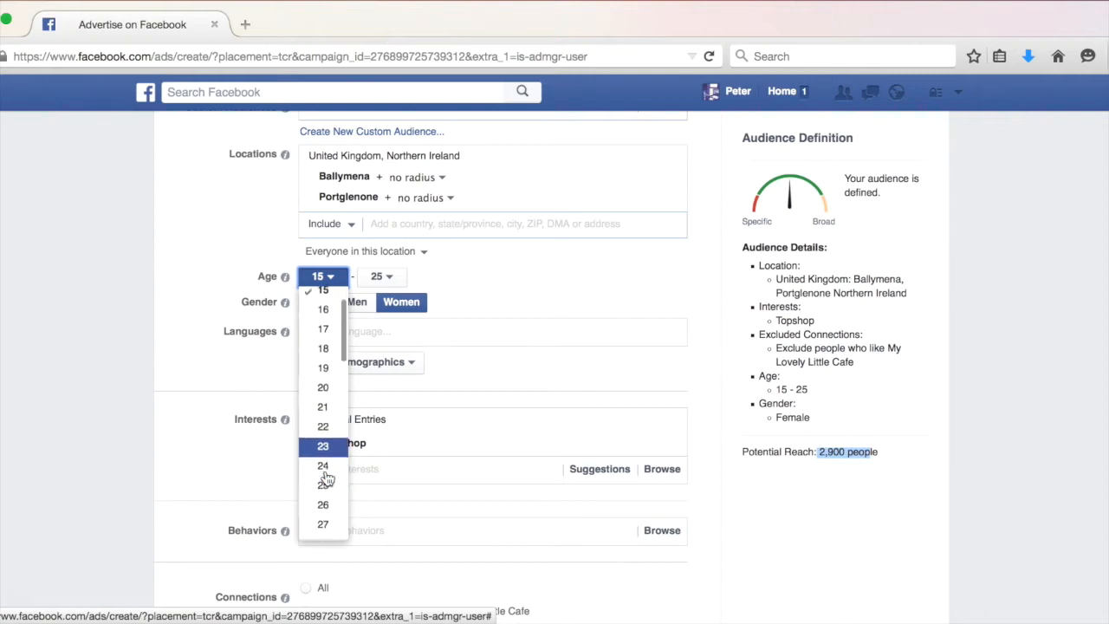
scroll(324, 514, "down", 1)
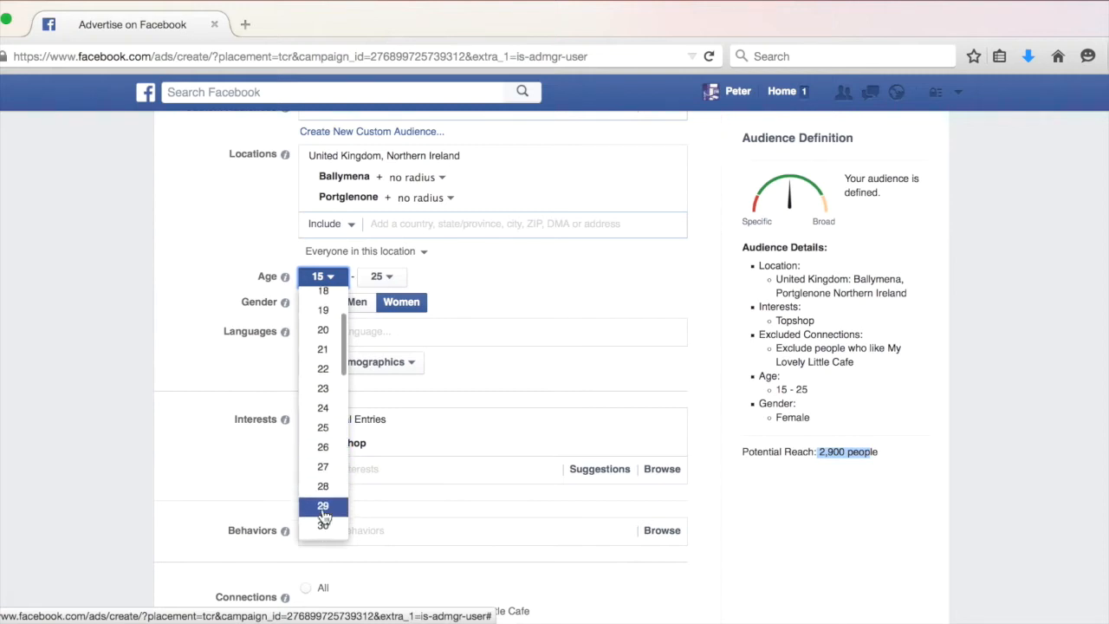
left_click(323, 431)
left_click(381, 276)
scroll(383, 455, "down", 3)
scroll(384, 460, "down", 3)
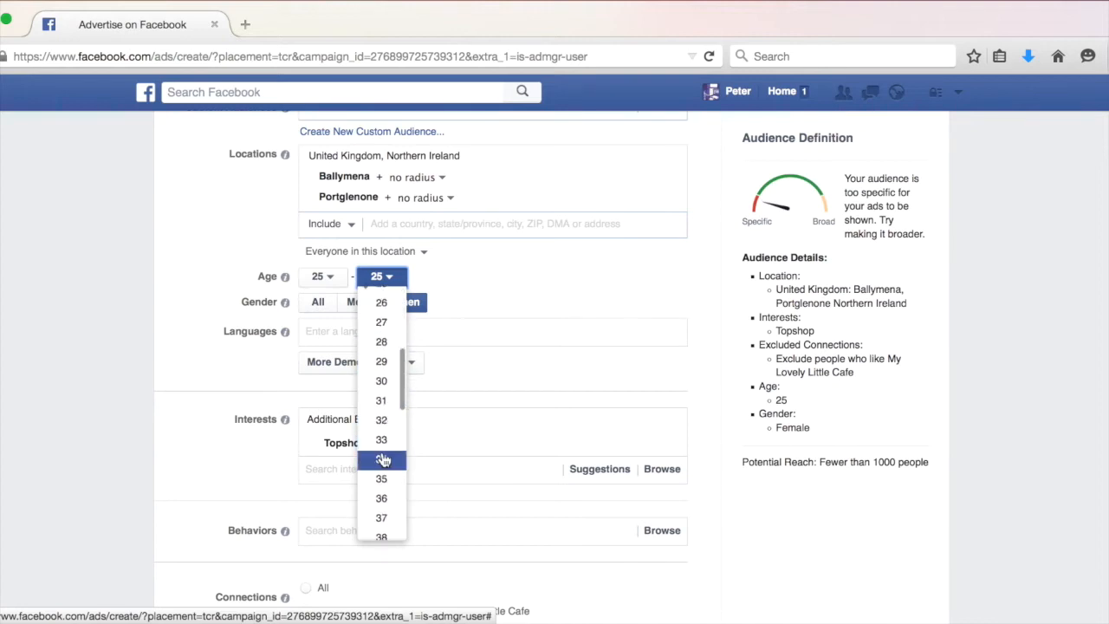
left_click(385, 486)
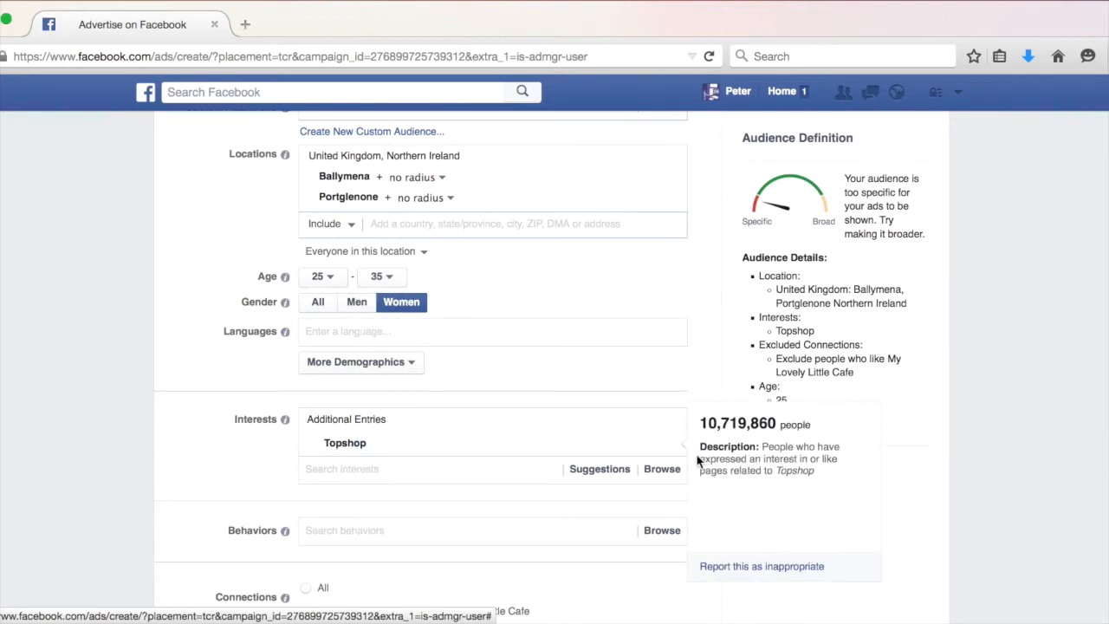
Replace the Topshop interest with Zara (retailer).
left_click(672, 447)
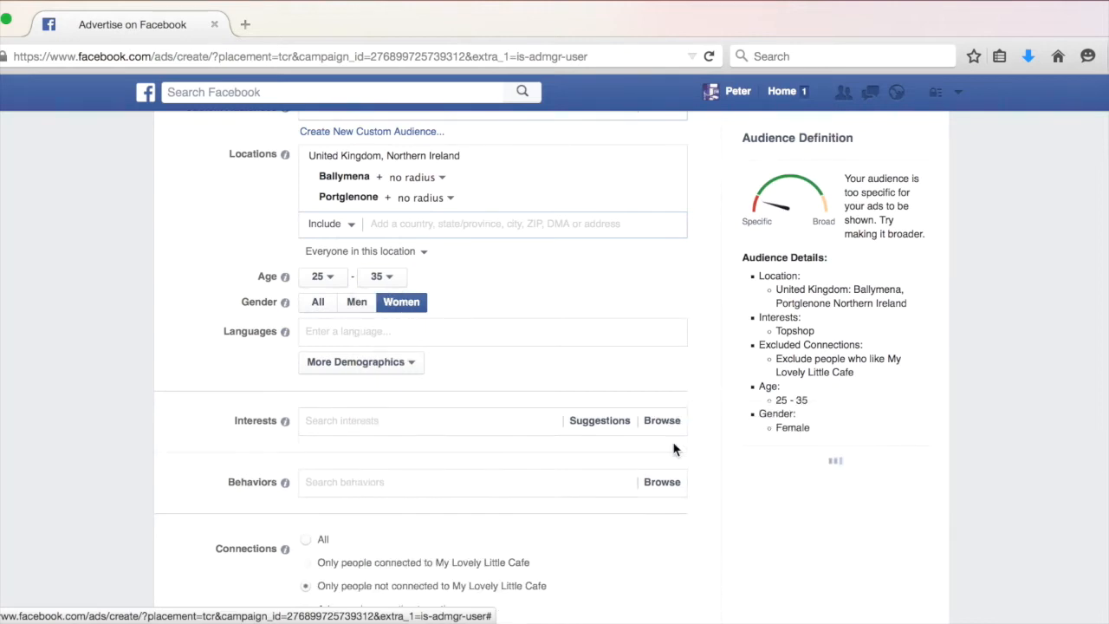
left_click(508, 422)
type("Zara")
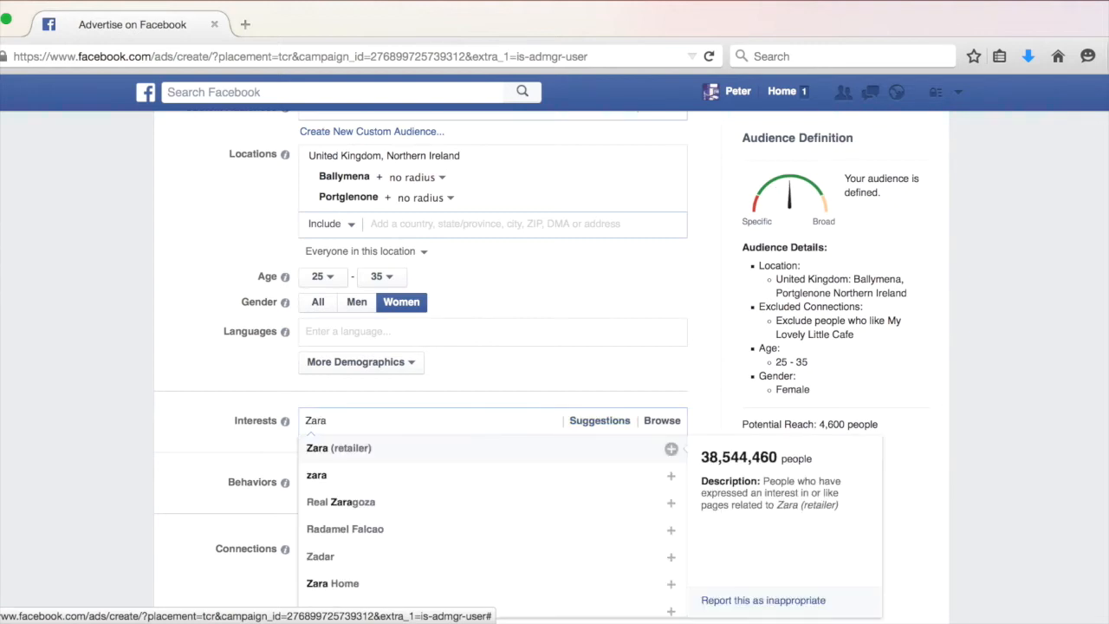
left_click(670, 448)
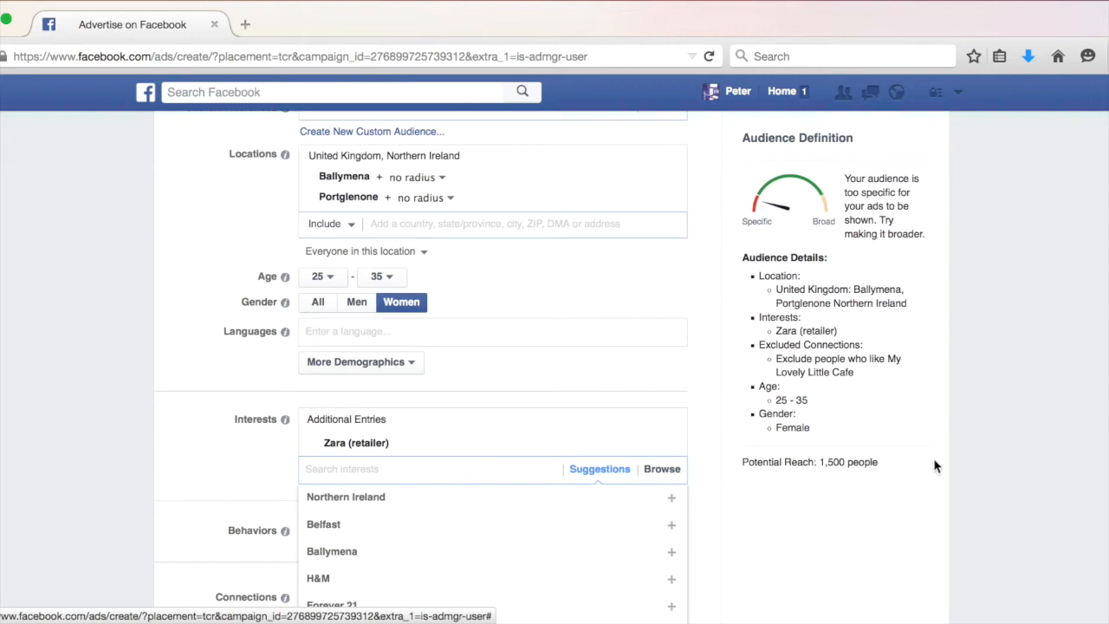
left_click_drag(819, 462, 873, 463)
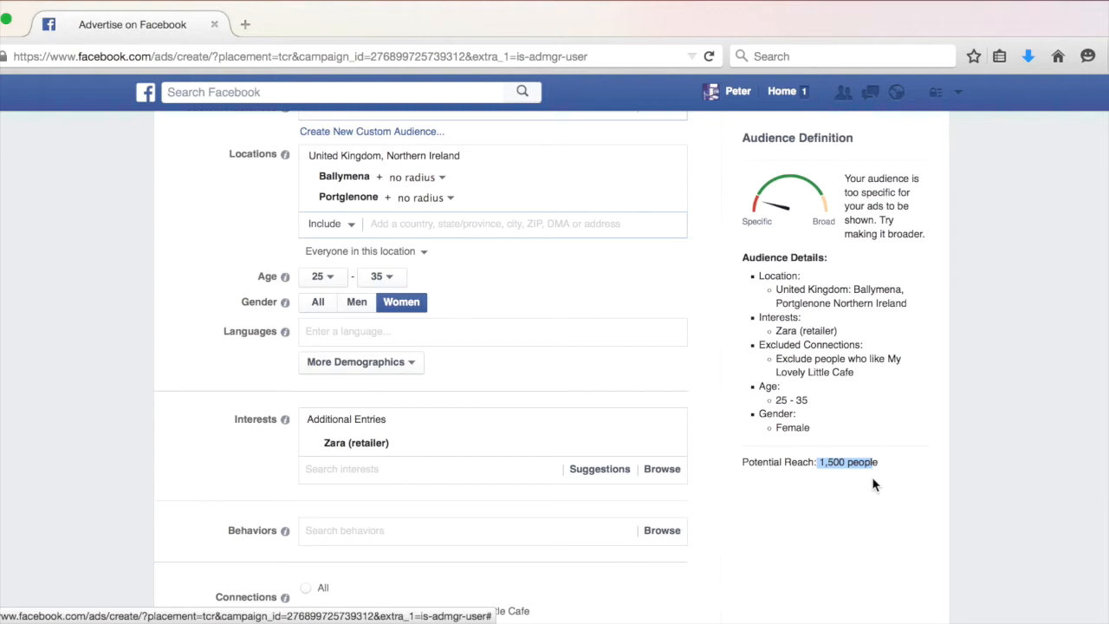
Set the daily budget to £10.00 GBP.
scroll(503, 384, "up", 2)
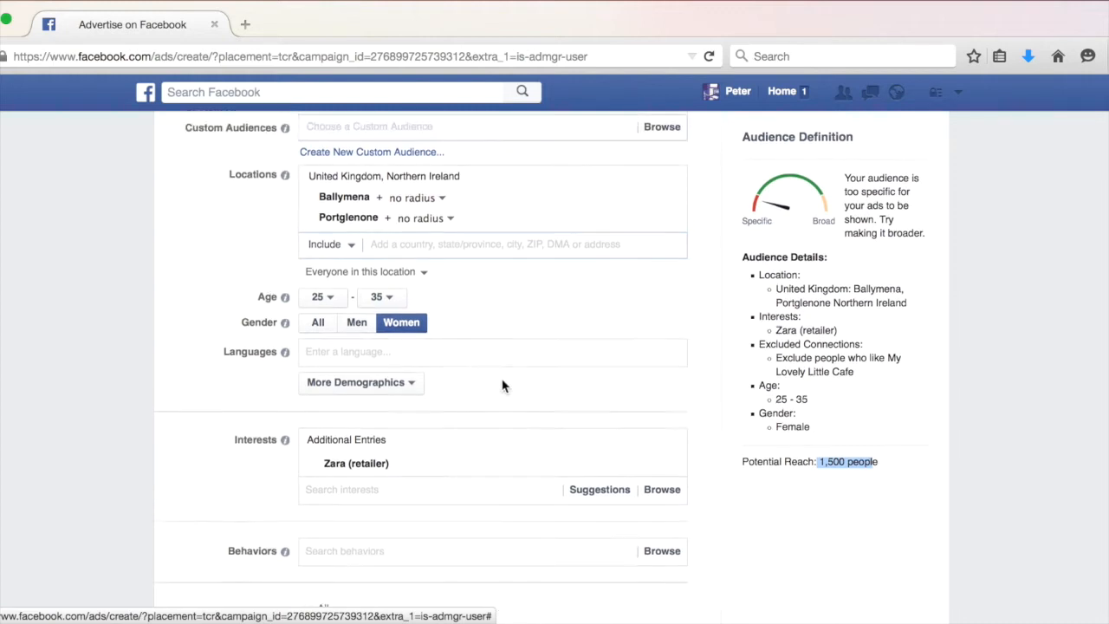
scroll(502, 386, "down", 1)
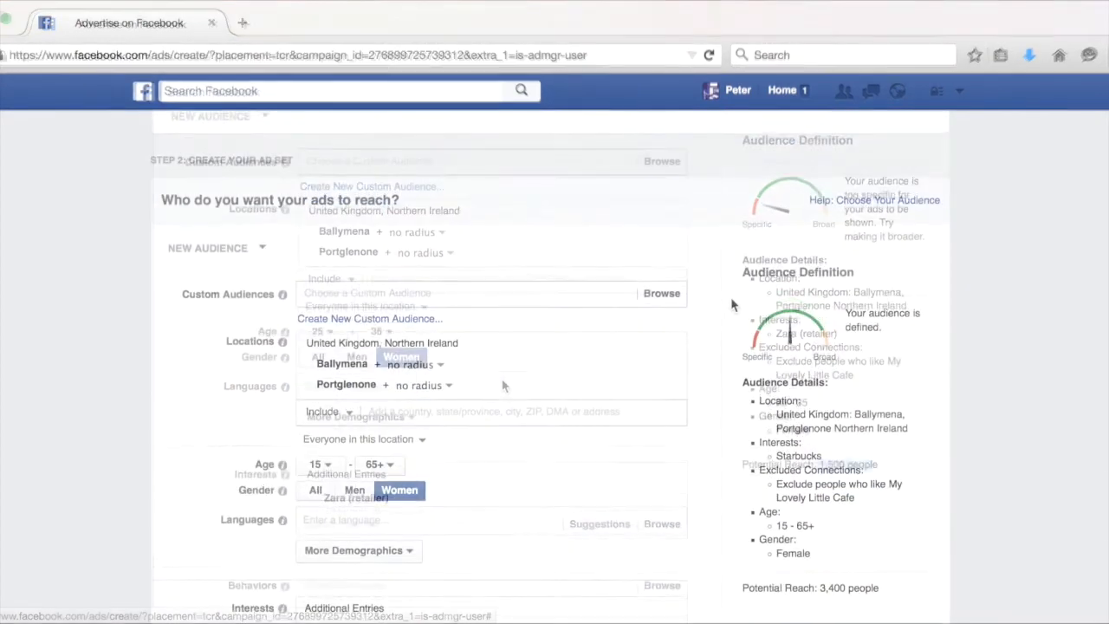
scroll(731, 305, "down", 1)
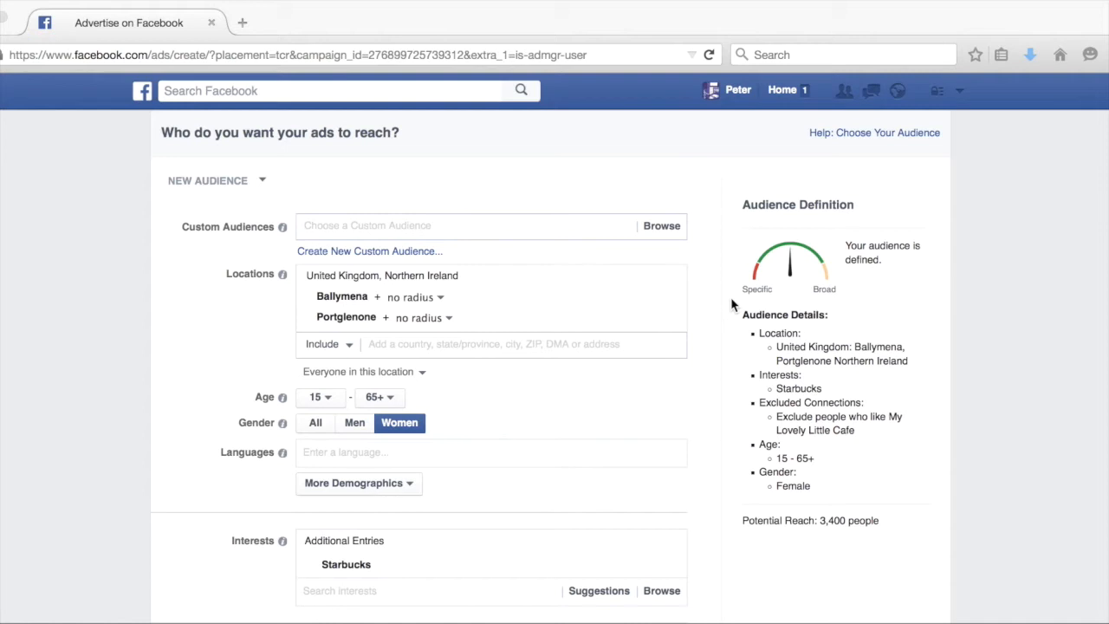
scroll(731, 305, "down", 3)
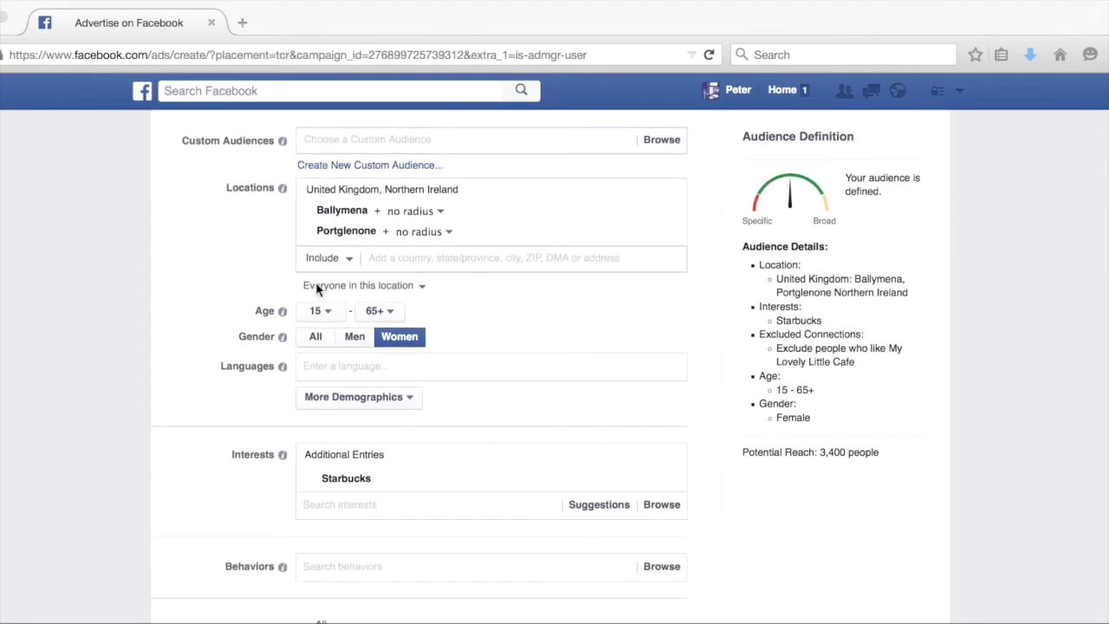
scroll(411, 488, "down", 5)
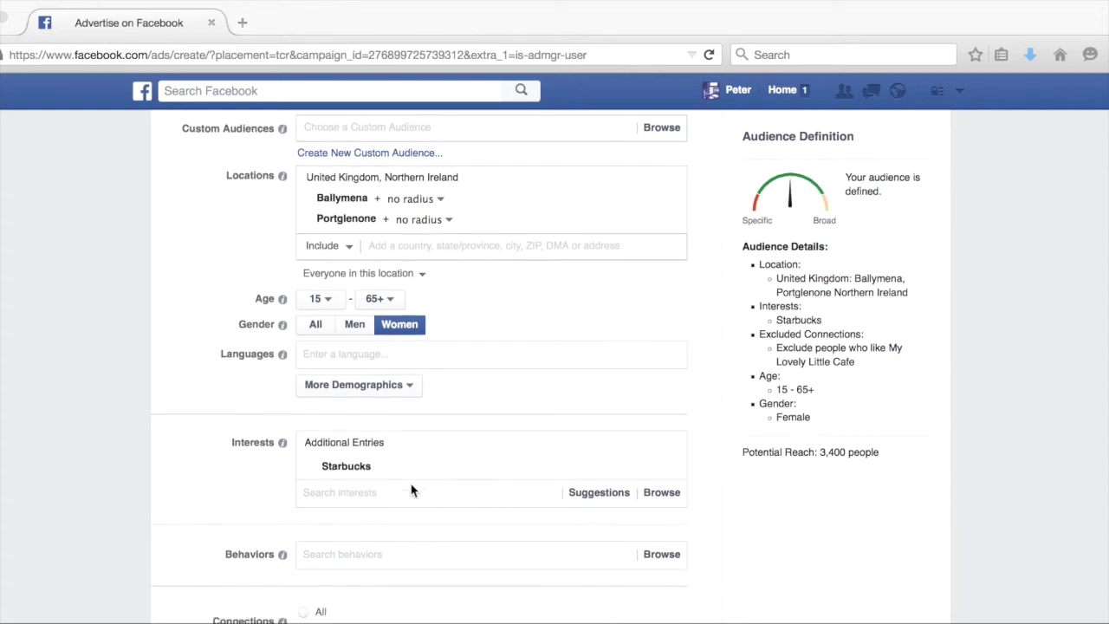
scroll(411, 490, "down", 3)
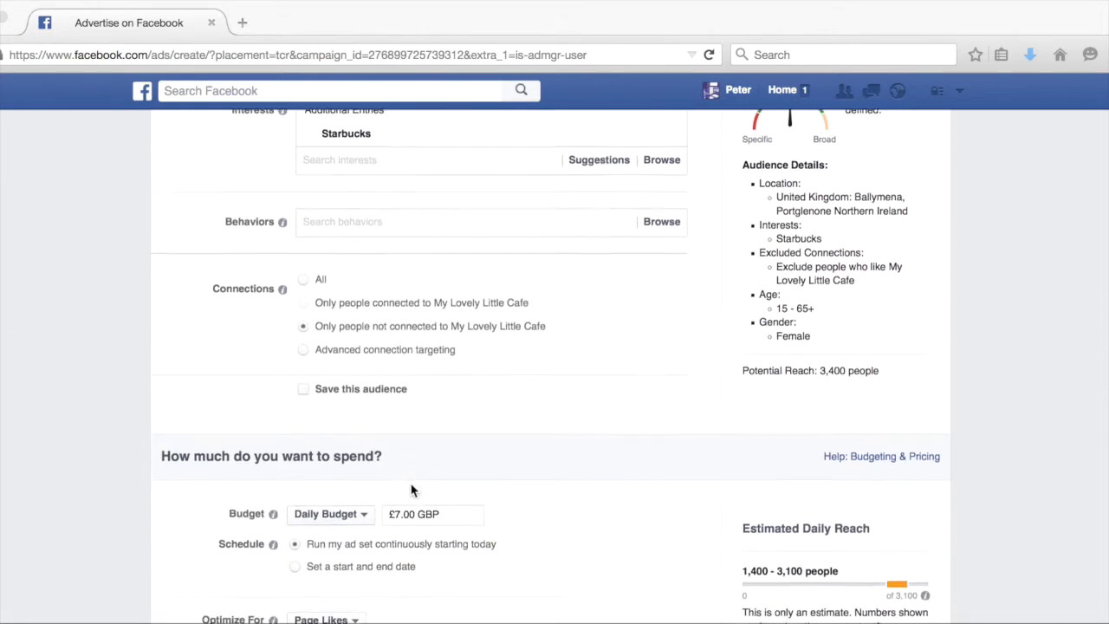
scroll(477, 436, "down", 4)
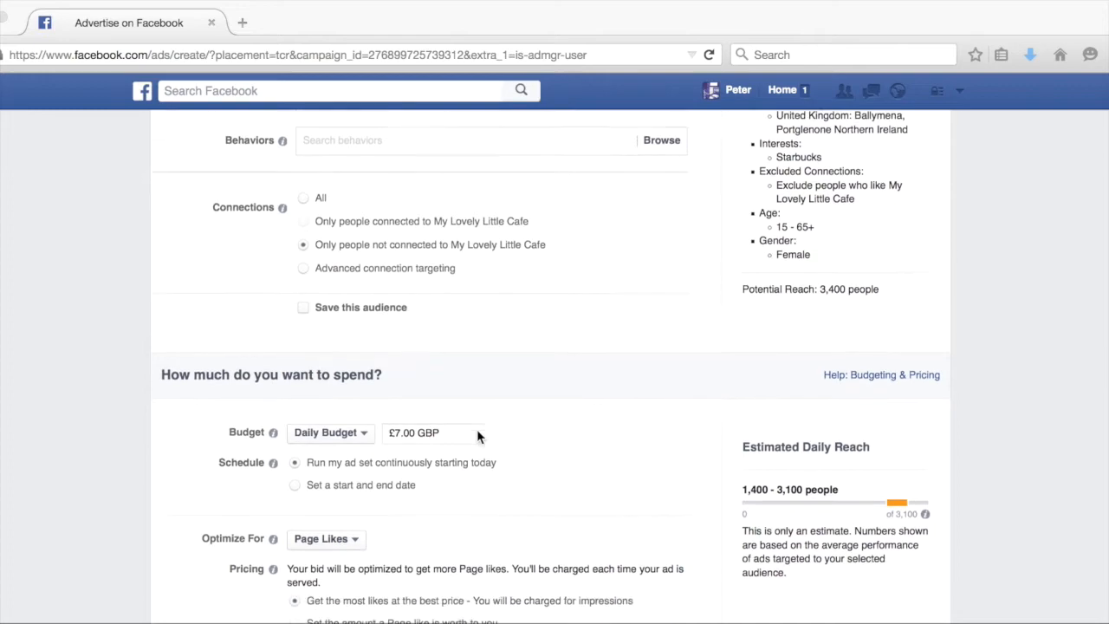
scroll(476, 436, "down", 2)
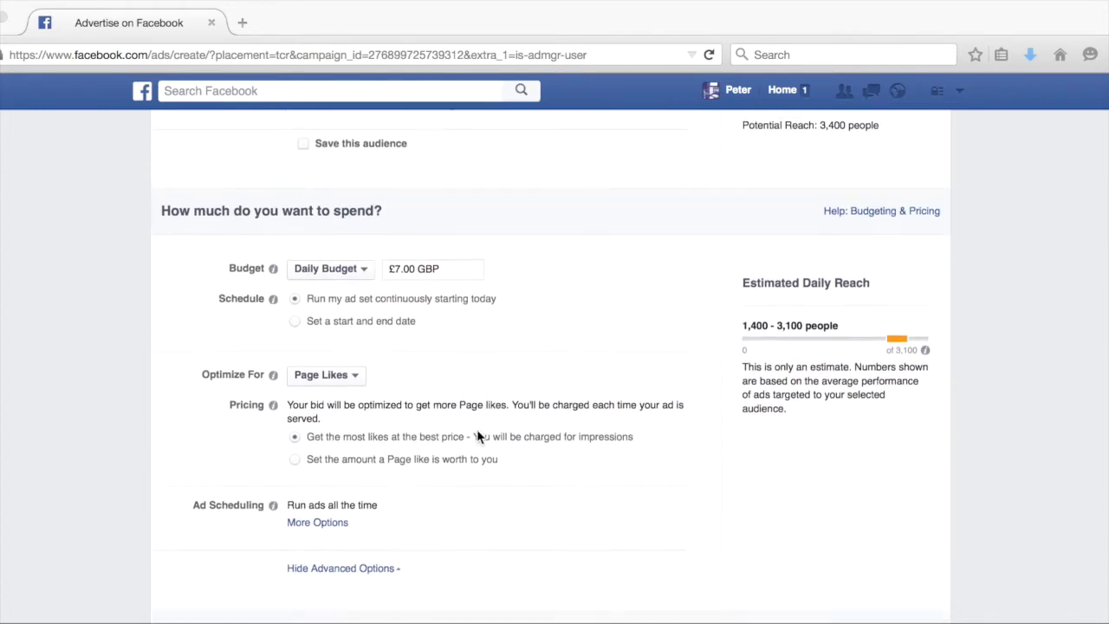
scroll(422, 400, "down", 2)
scroll(421, 399, "up", 1)
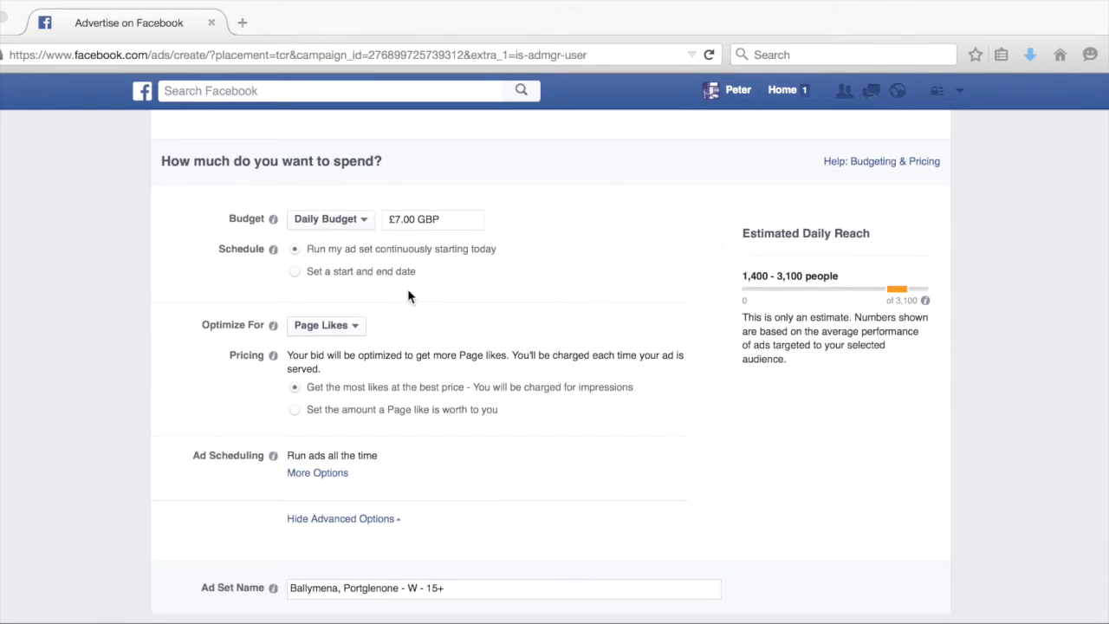
left_click(402, 219)
key("BackSpace")
type("10")
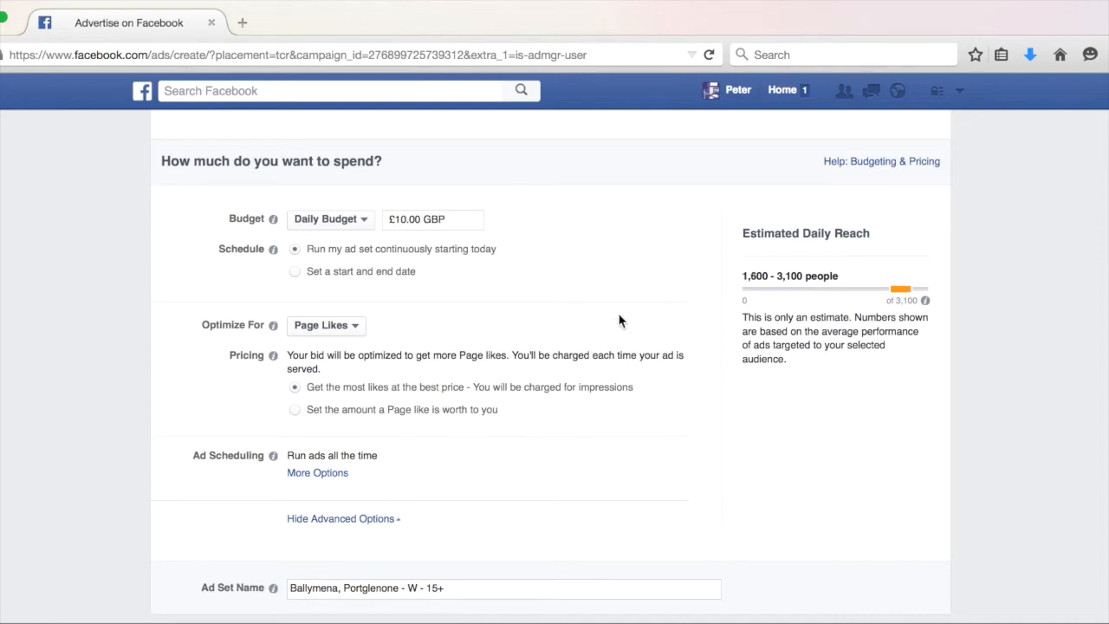
Switch the budget type to Lifetime Budget.
left_click(339, 220)
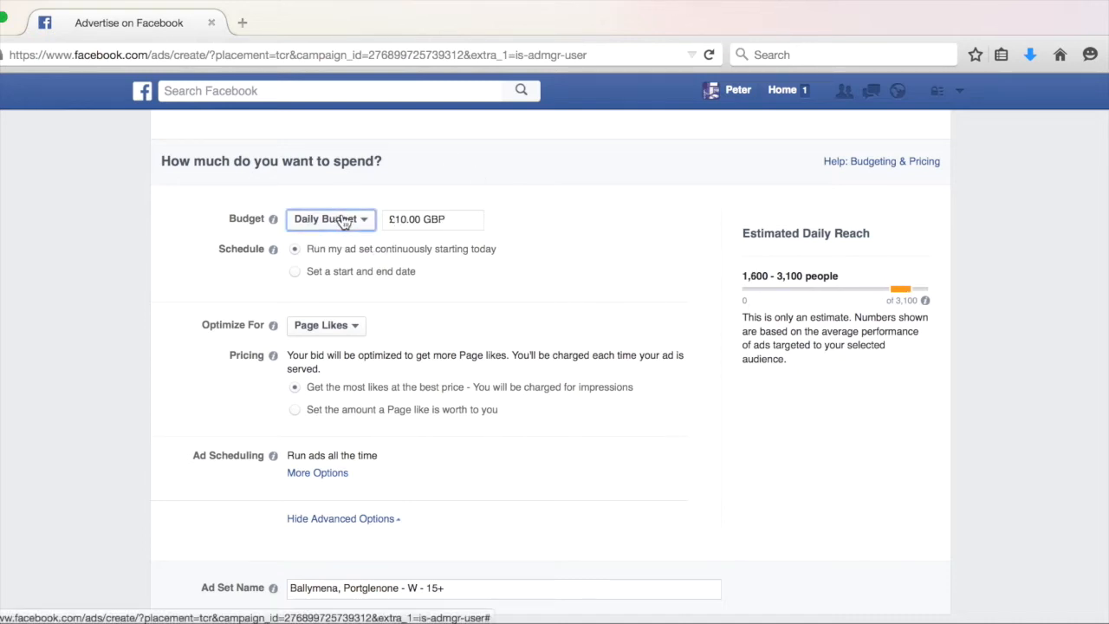
left_click(351, 231)
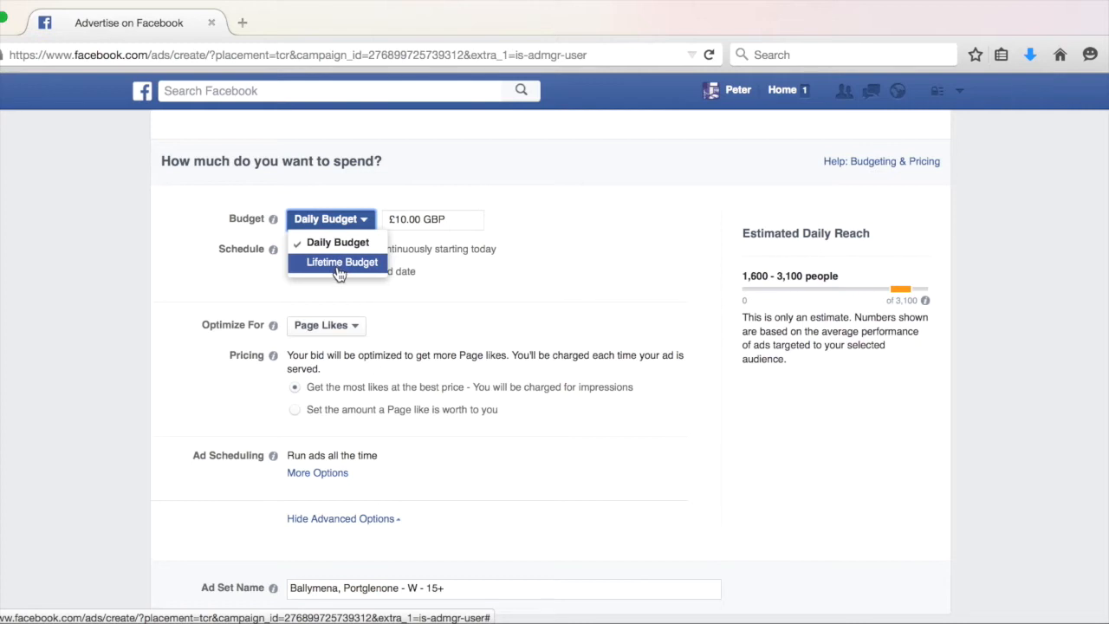
left_click(340, 261)
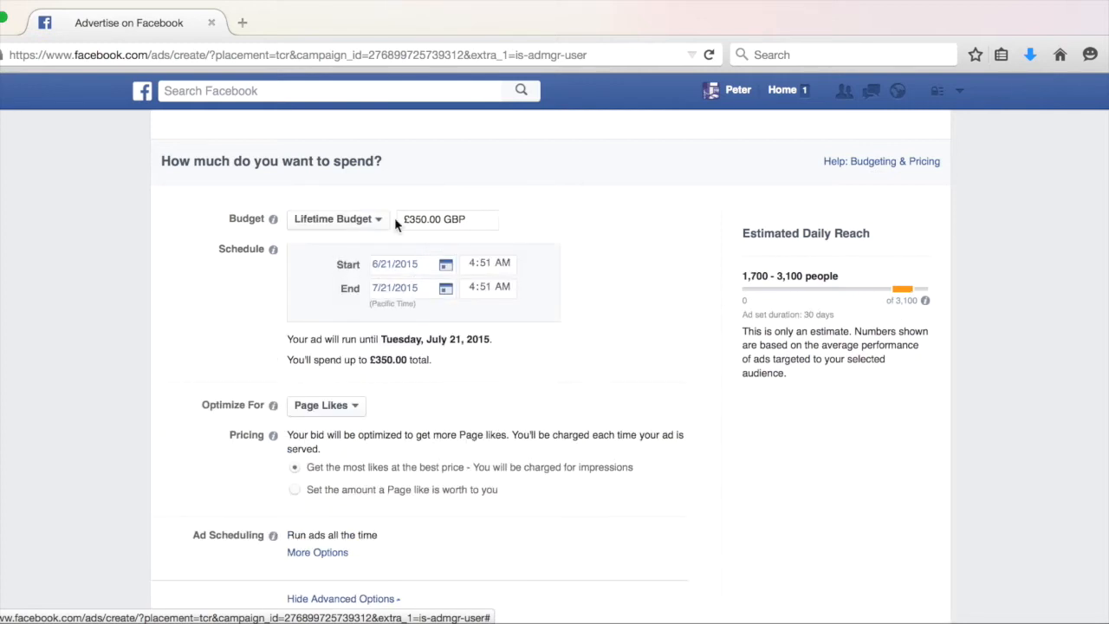
Set the ad set's start to 6/21/2015 at 6:00 PM.
left_click(441, 266)
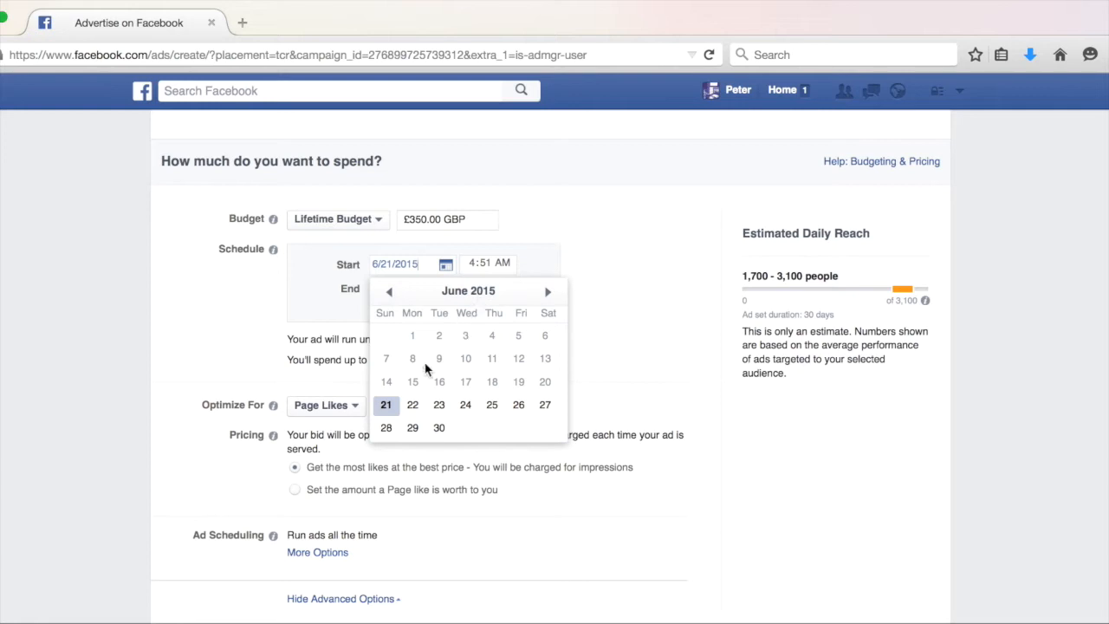
left_click(386, 402)
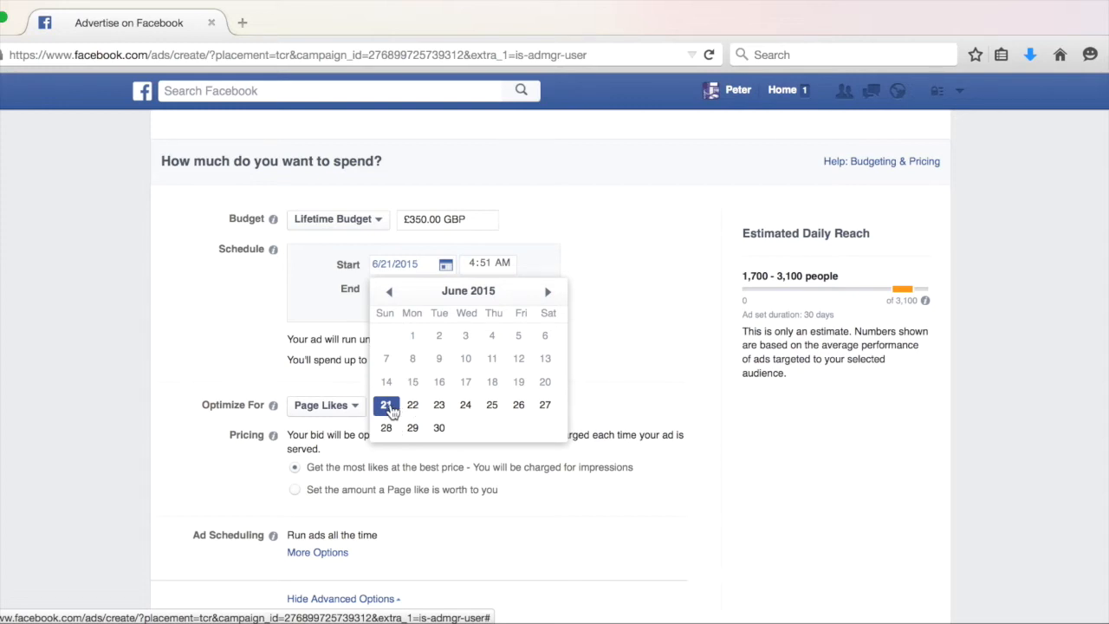
left_click(558, 227)
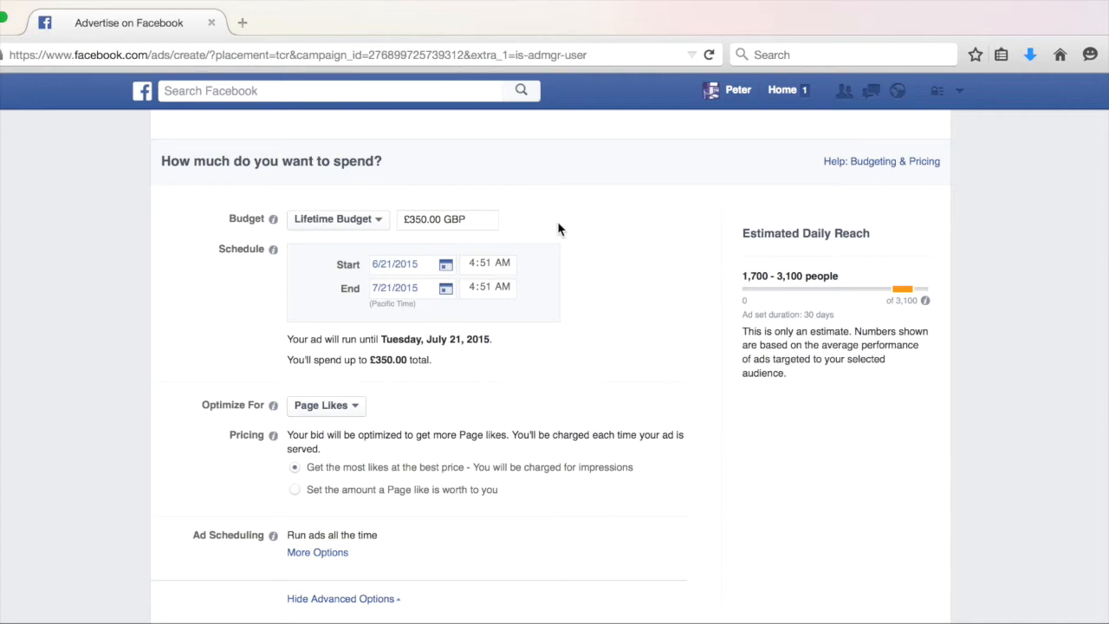
left_click(476, 270)
type("6")
left_click(501, 264)
type("p")
left_click(486, 264)
type("00 PM")
Set the end date to 6/28/2015 and the lifetime budget to £70.00 GBP.
left_click(390, 289)
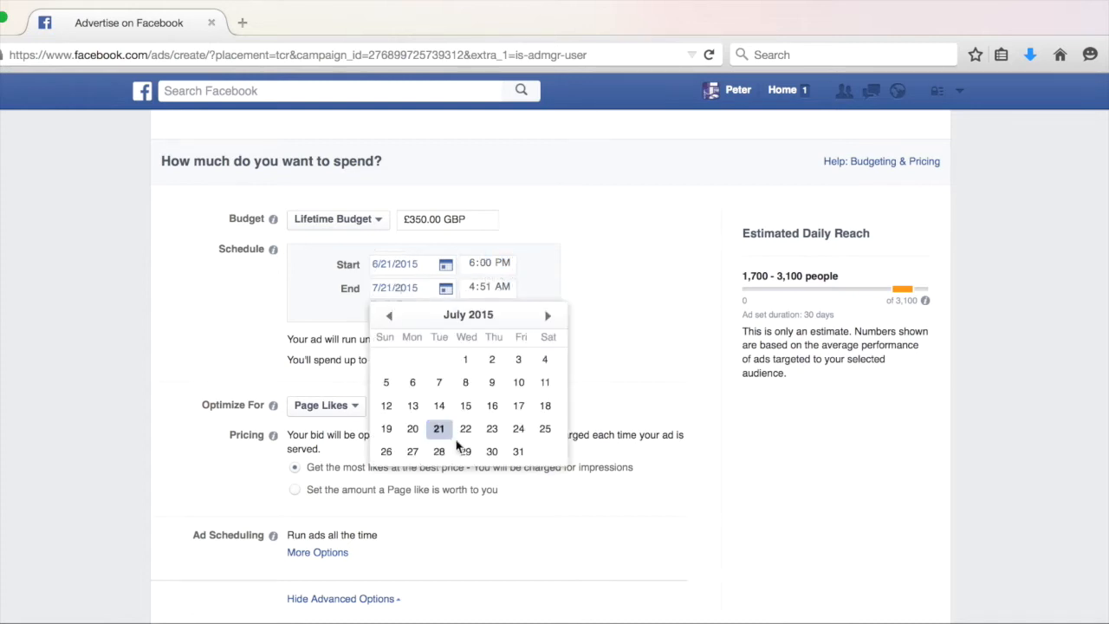
left_click(389, 317)
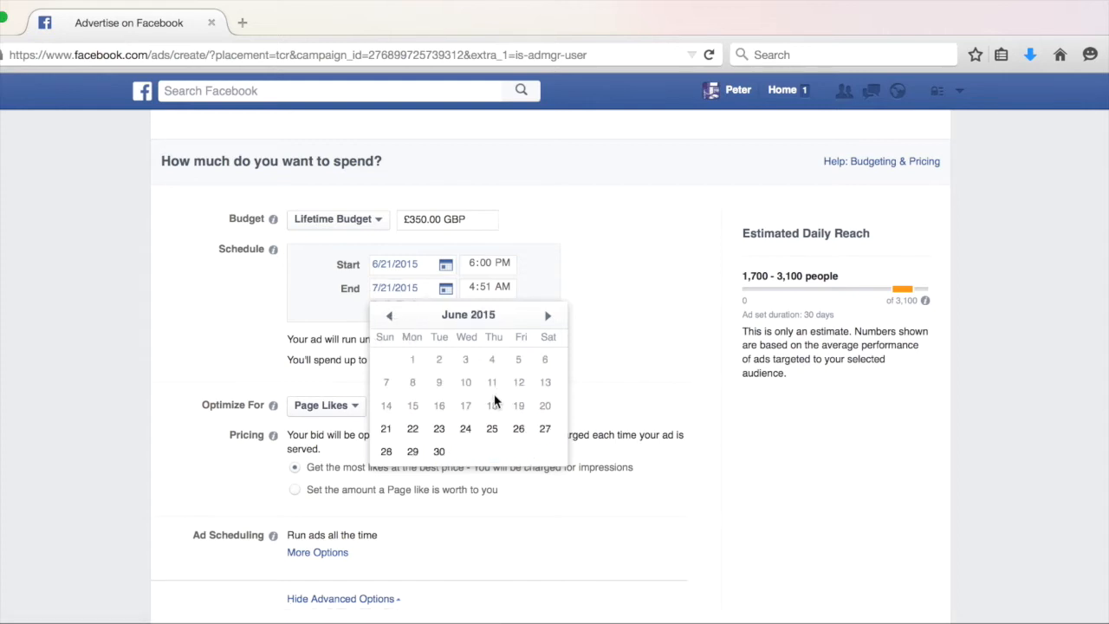
left_click(386, 454)
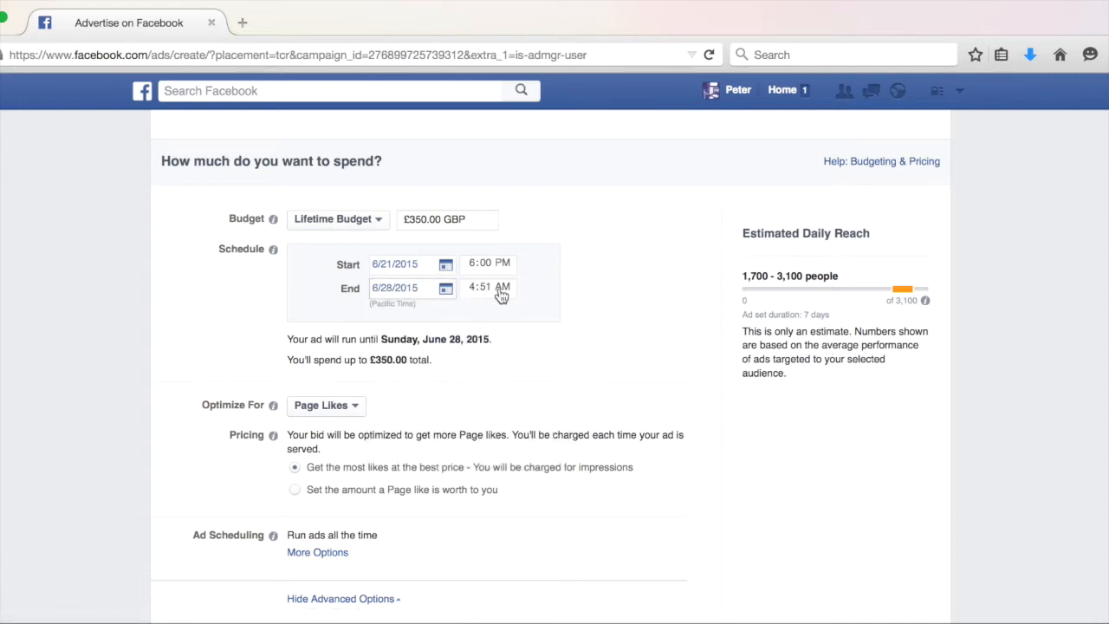
left_click(415, 219)
type("70")
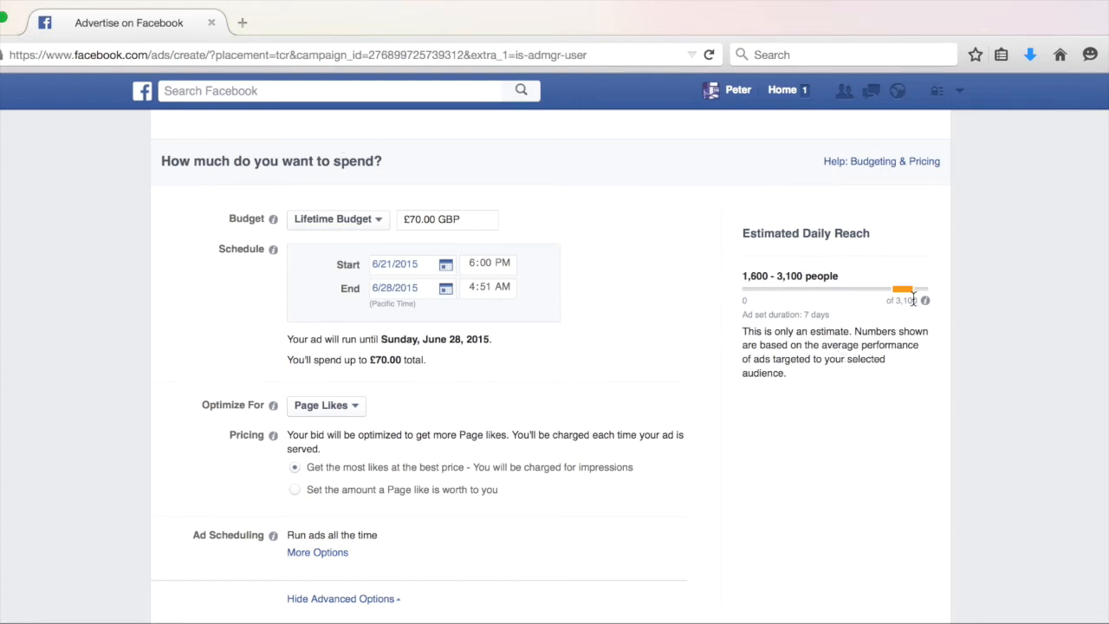
Switch ad scheduling to run ads on a schedule.
scroll(912, 298, "up", 1)
scroll(898, 354, "up", 1)
scroll(898, 351, "down", 1)
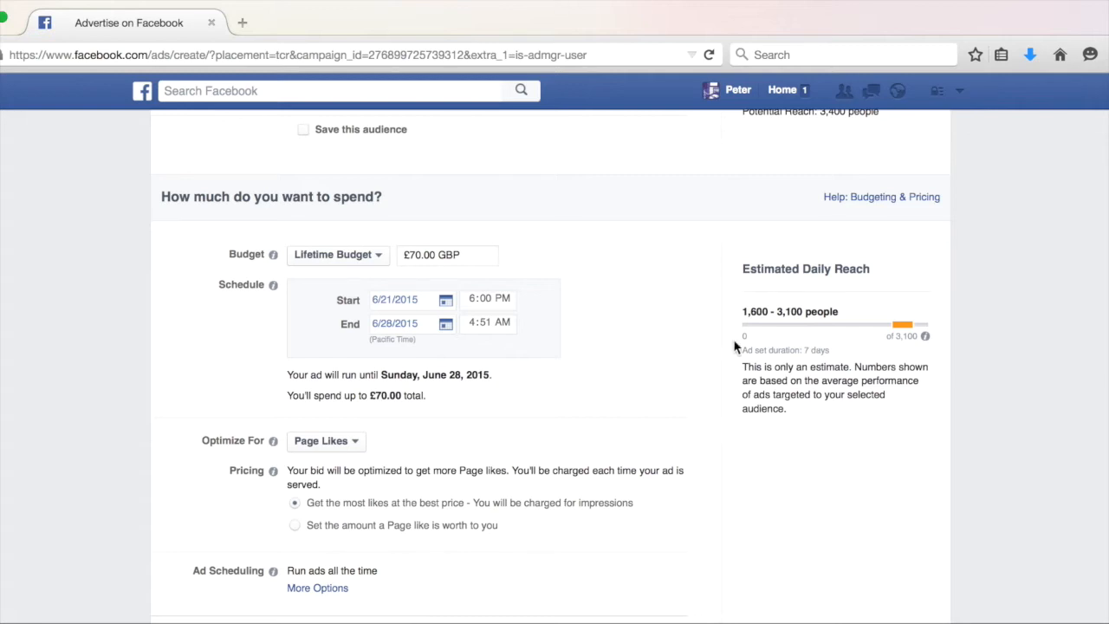
scroll(389, 390, "down", 2)
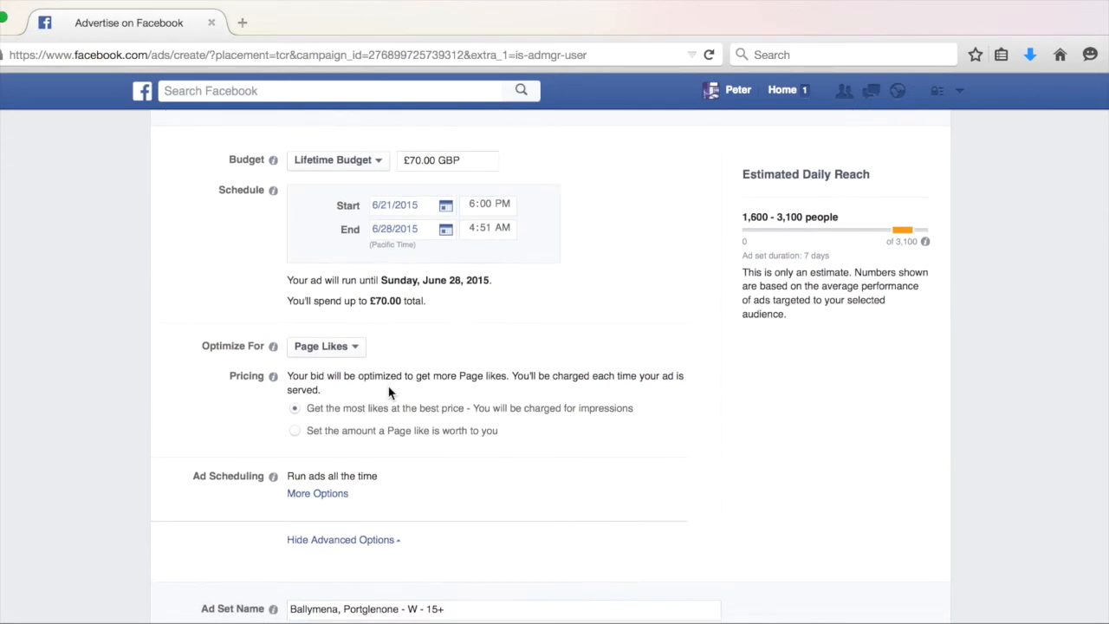
scroll(389, 392, "down", 3)
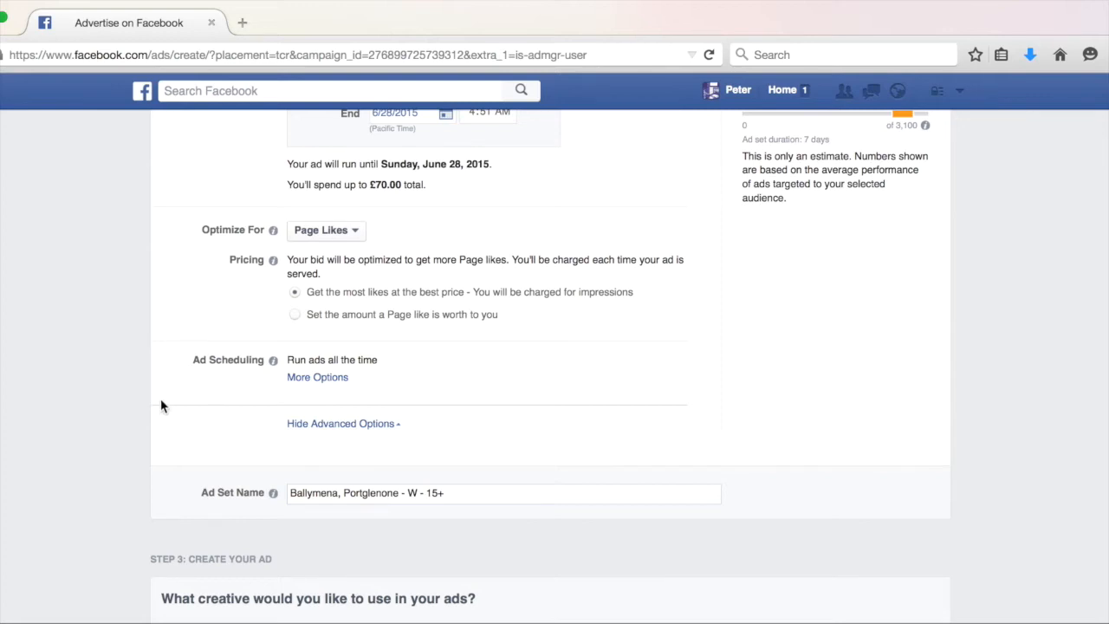
left_click(342, 378)
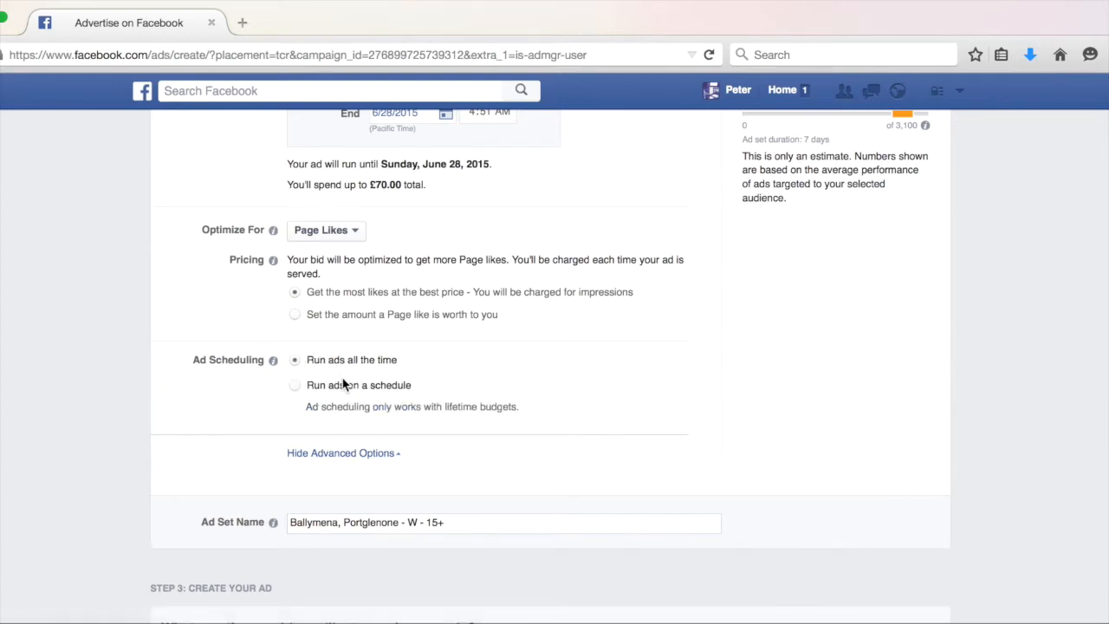
left_click(326, 393)
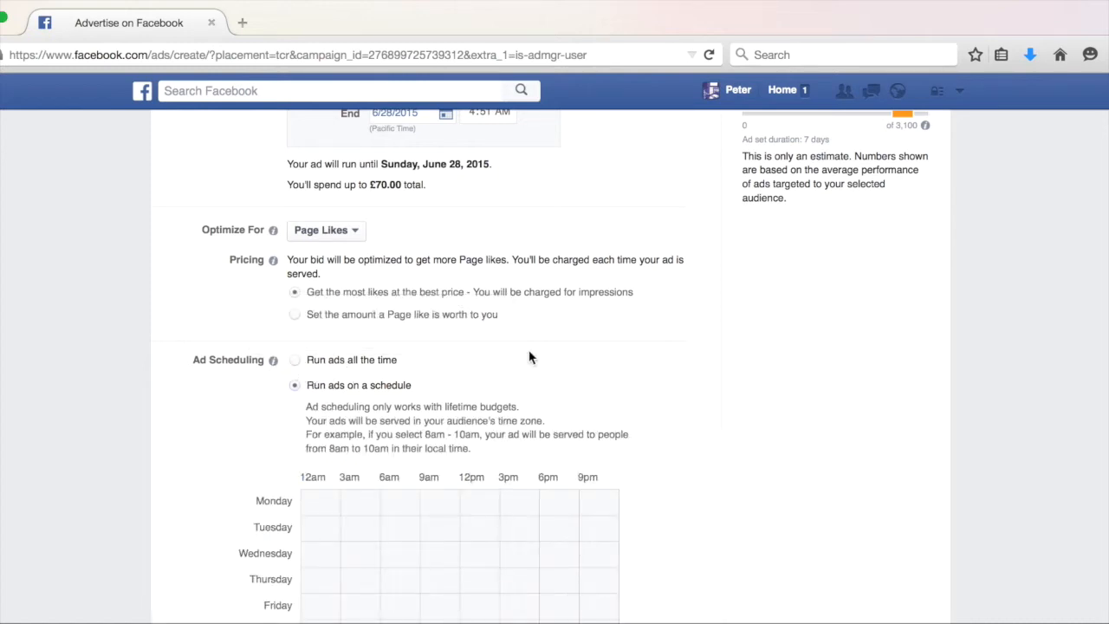
Schedule the ads for Monday to Friday only, from 6am to about 2pm.
scroll(410, 418, "down", 4)
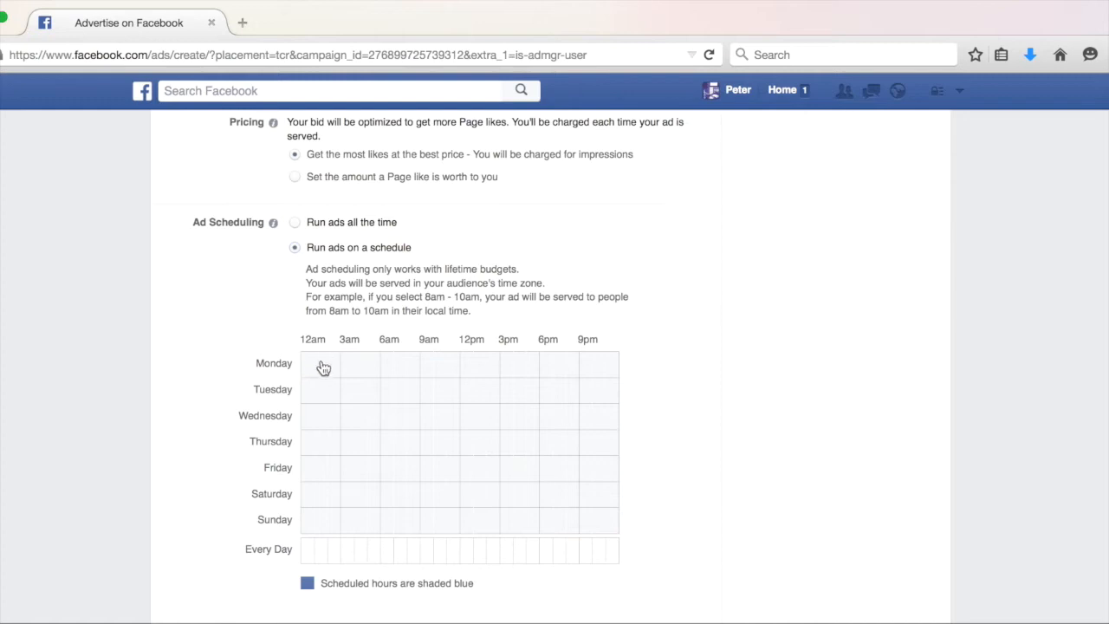
mouse_move(389, 365)
left_mouse_down()
mouse_move(389, 525)
mouse_move(482, 517)
left_mouse_up()
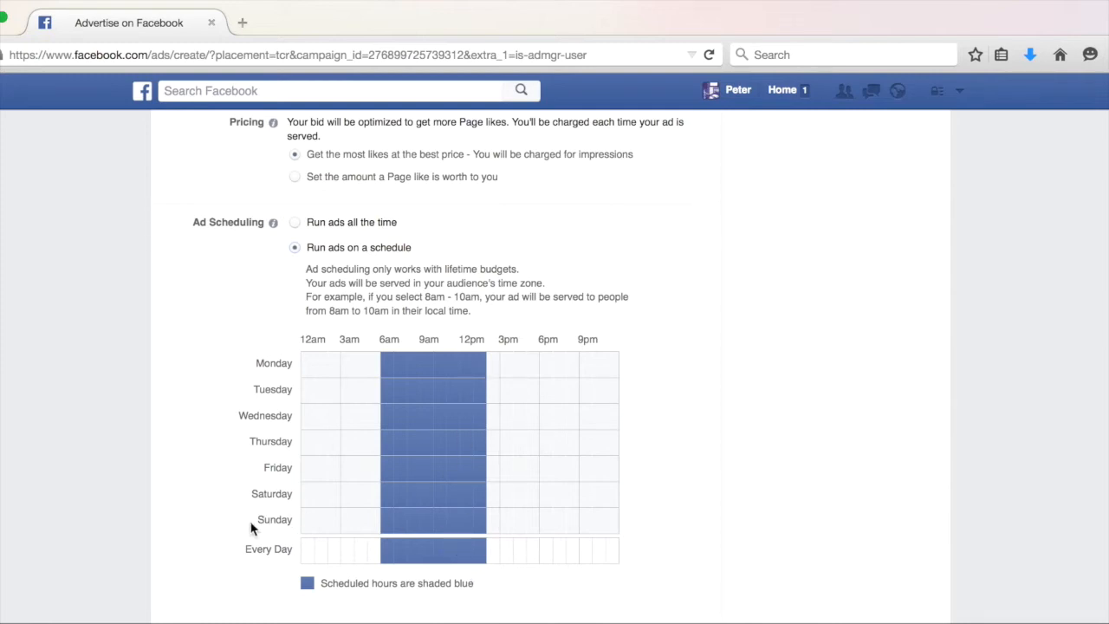
left_click_drag(485, 527, 390, 527)
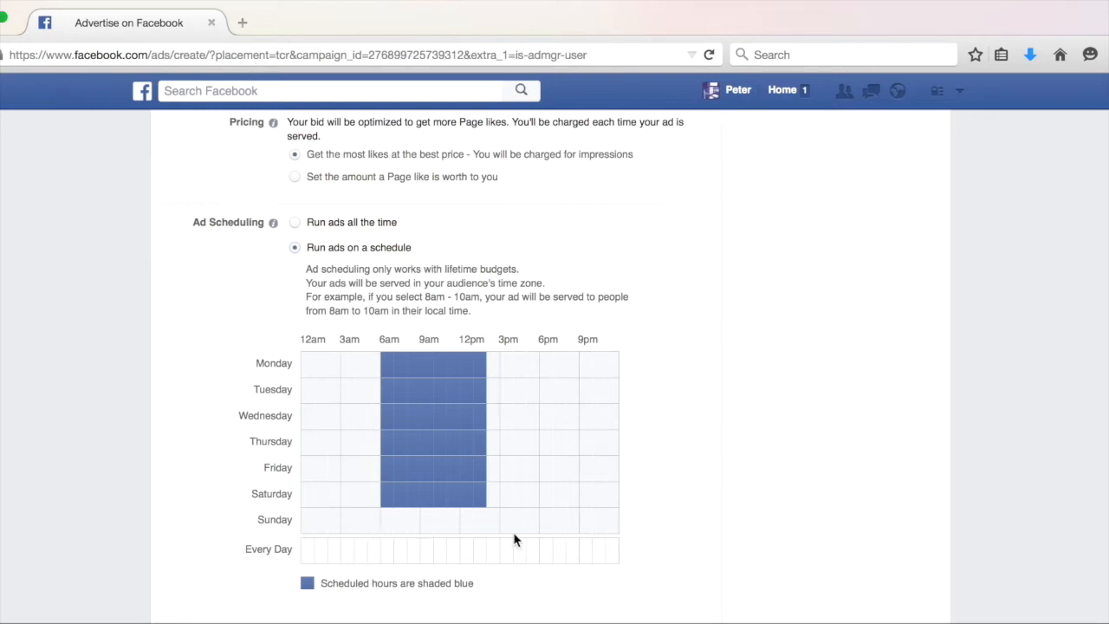
left_click_drag(386, 495, 480, 507)
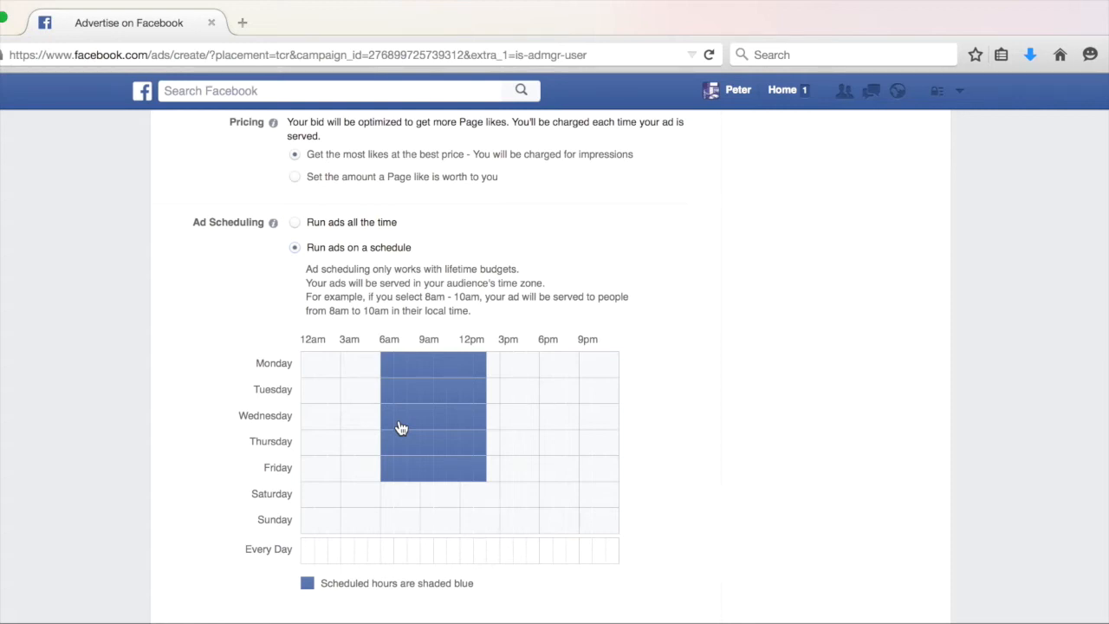
Review the budget, schedule and ad scheduling settings.
scroll(400, 427, "down", 5)
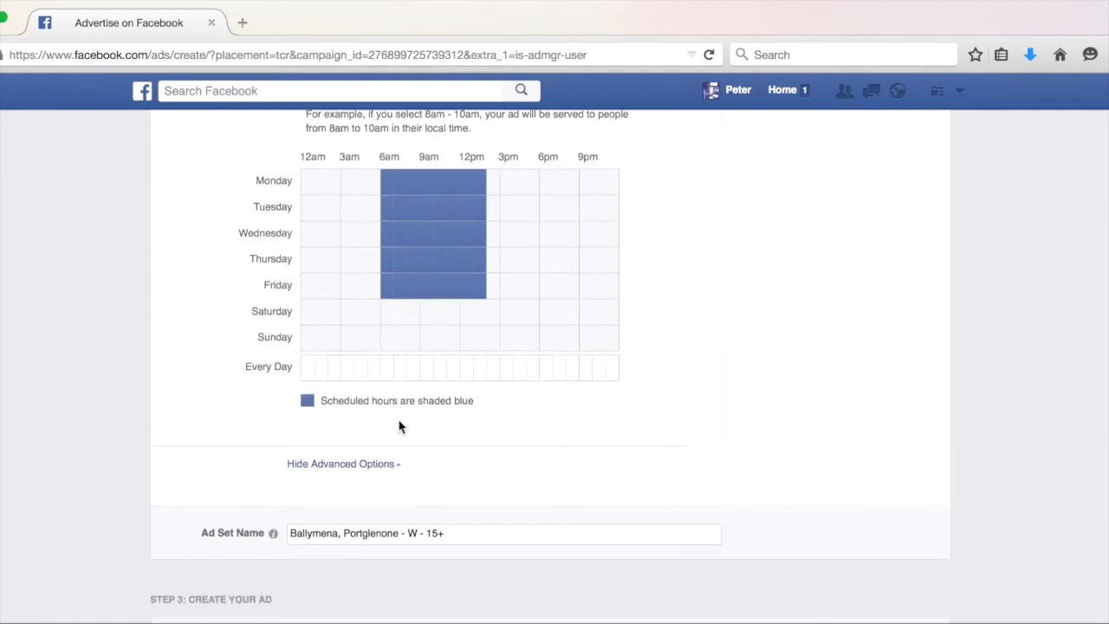
scroll(400, 427, "down", 10)
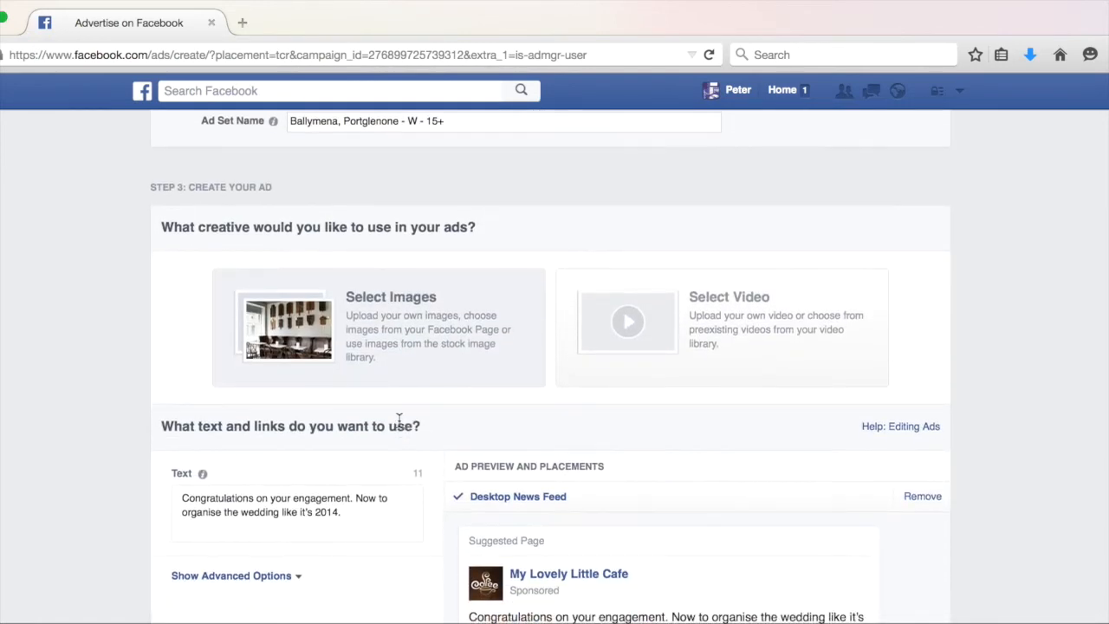
scroll(399, 420, "up", 10)
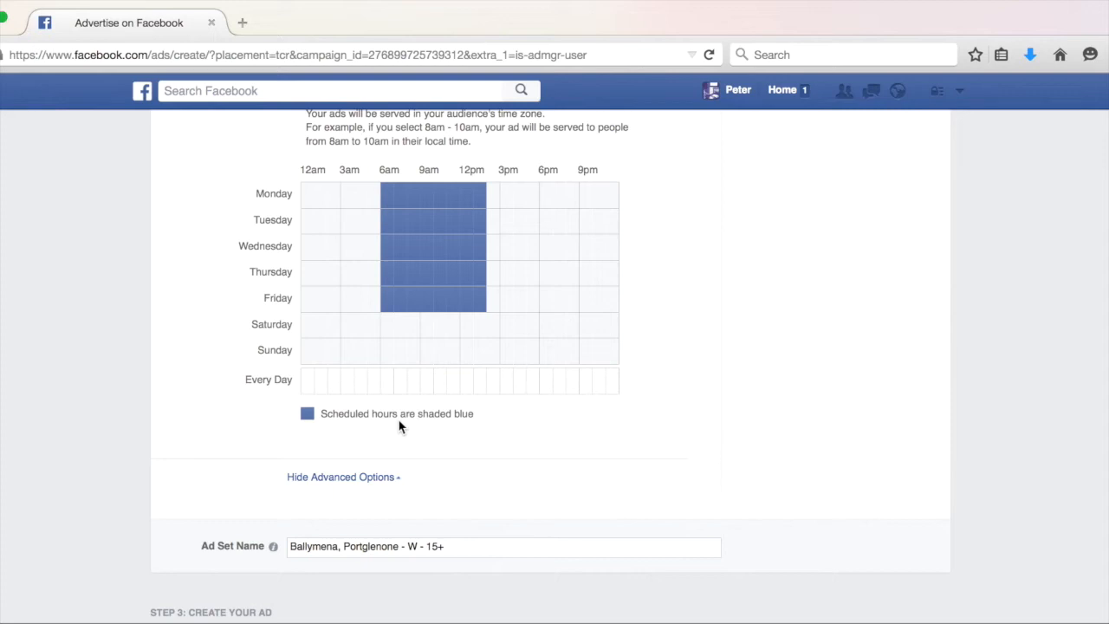
scroll(400, 425, "up", 3)
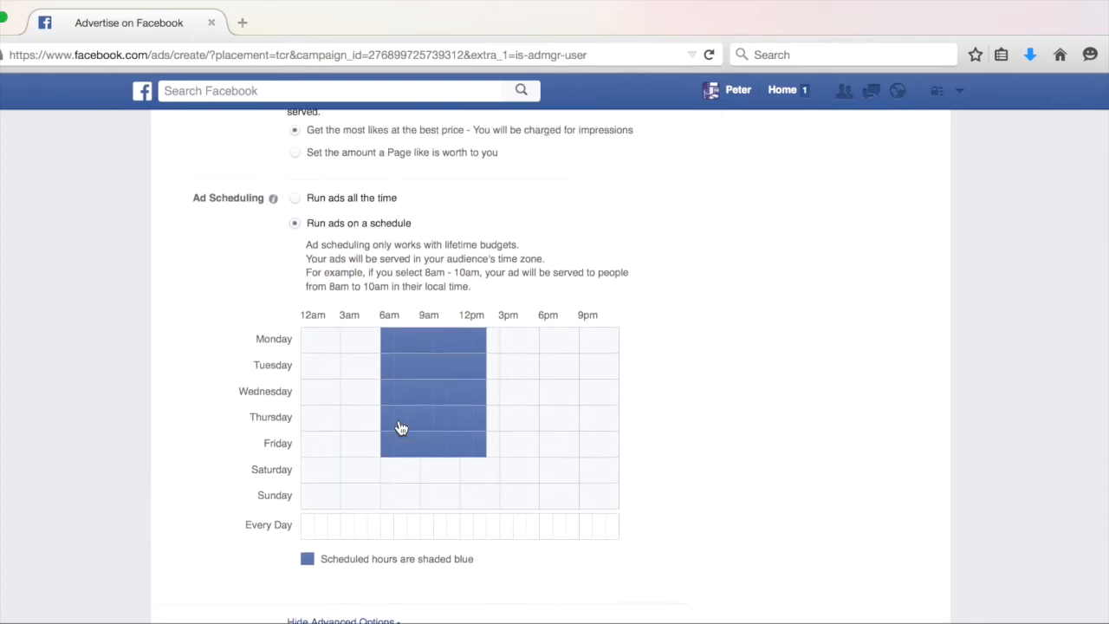
scroll(400, 427, "up", 7)
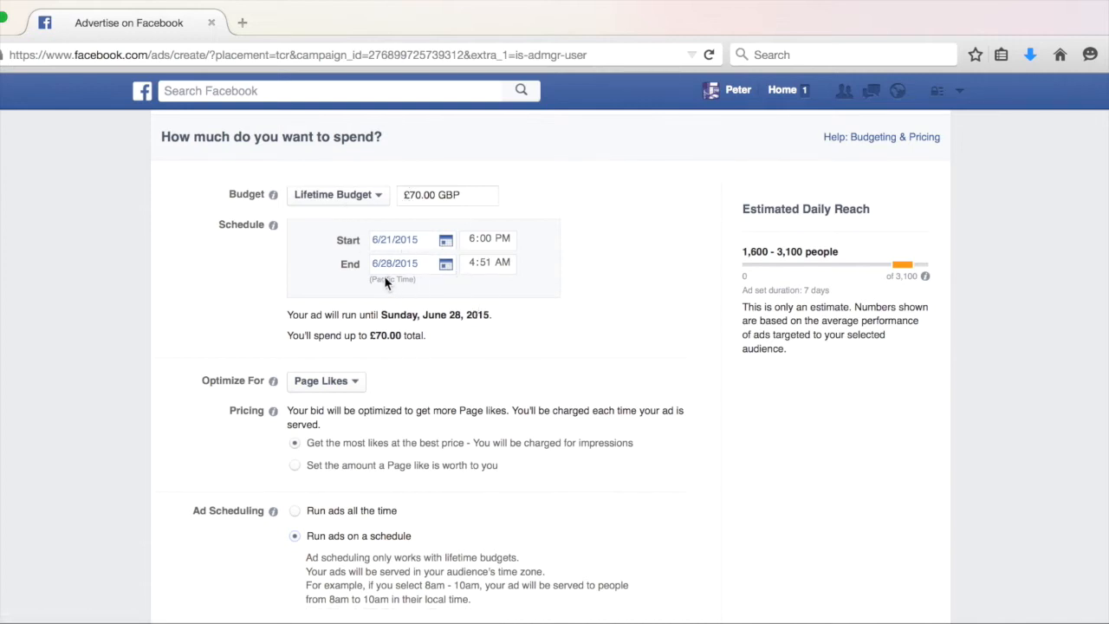
scroll(384, 408, "down", 3)
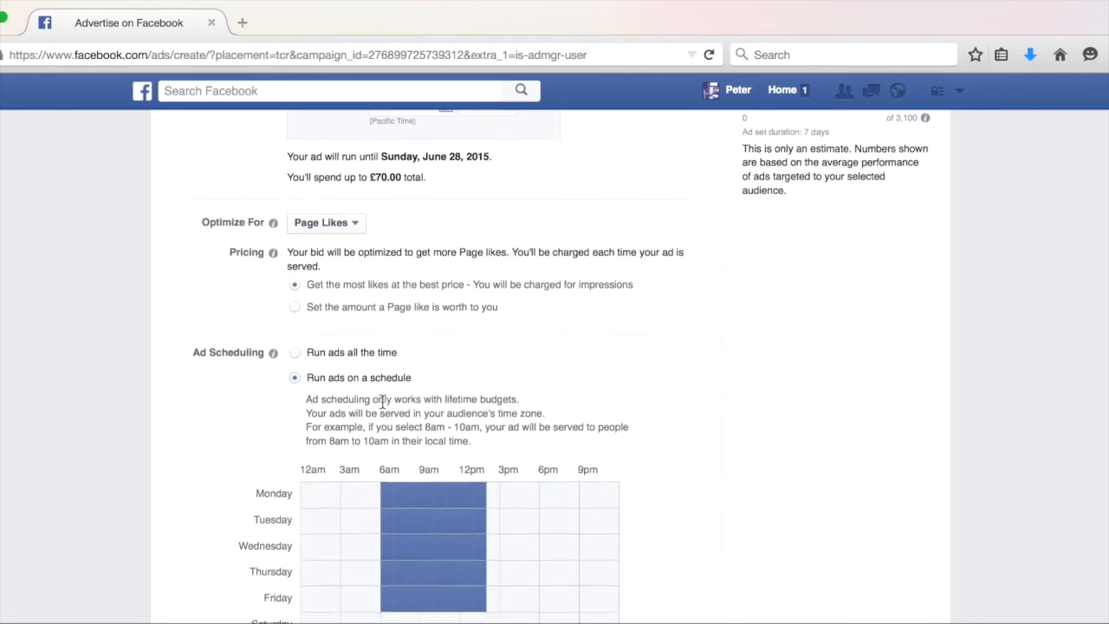
scroll(382, 402, "down", 2)
scroll(347, 488, "down", 1)
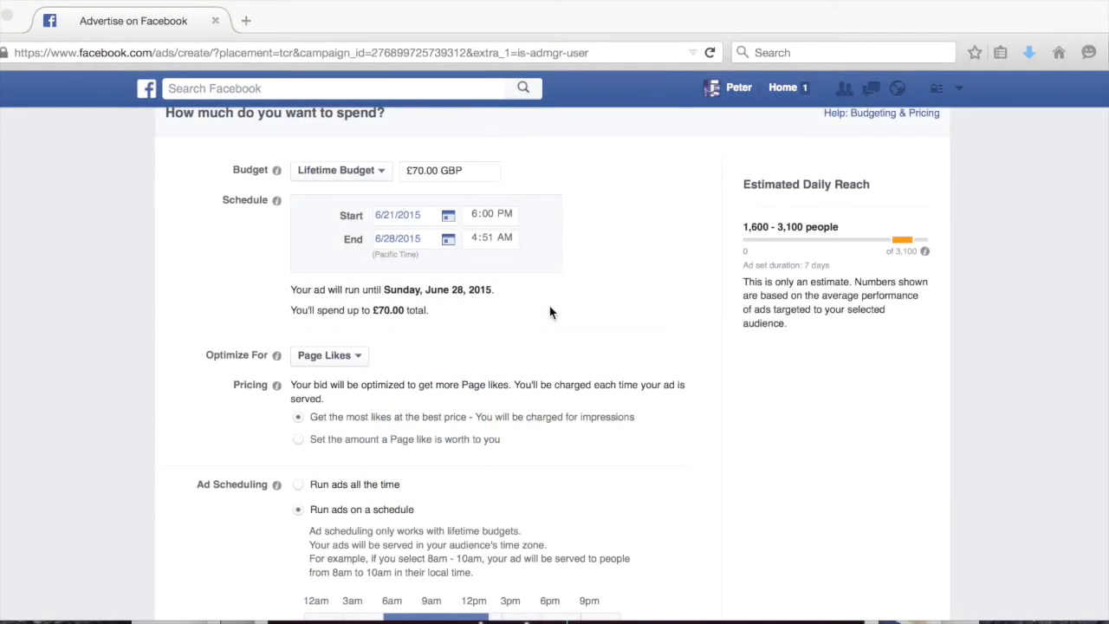
scroll(549, 312, "up", 1)
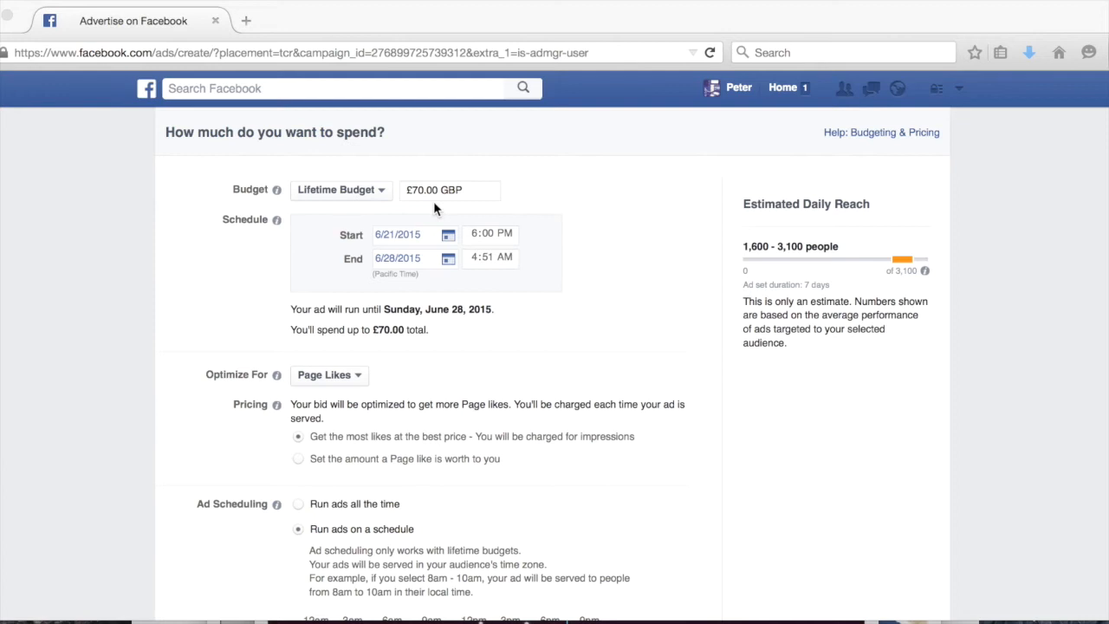
scroll(434, 203, "down", 1)
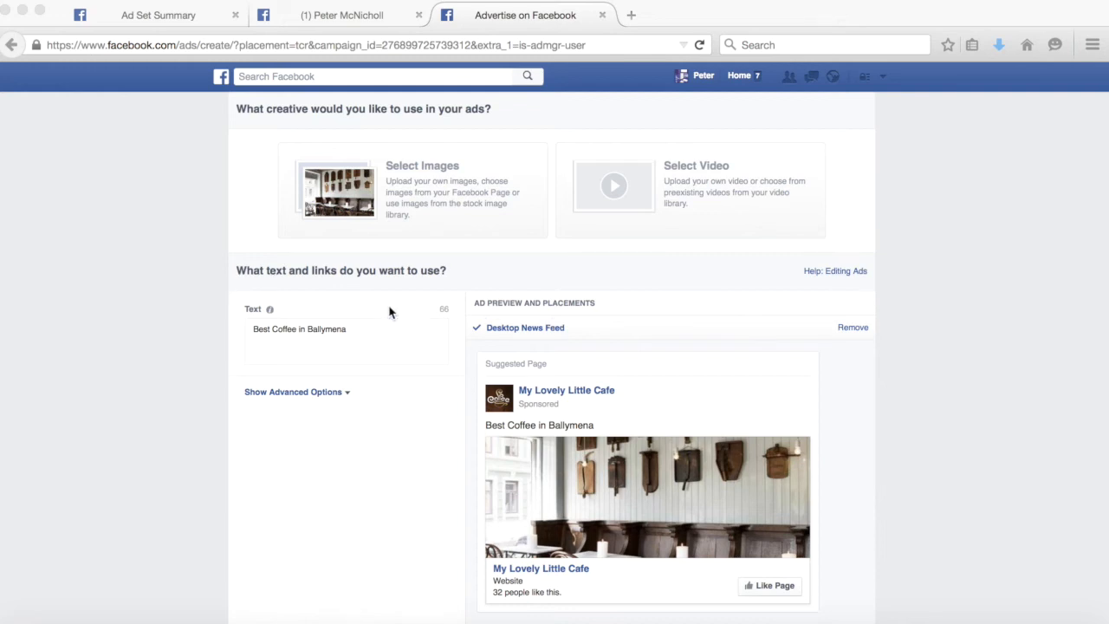
Clear the ad text, then undo the deletion.
left_click(372, 336)
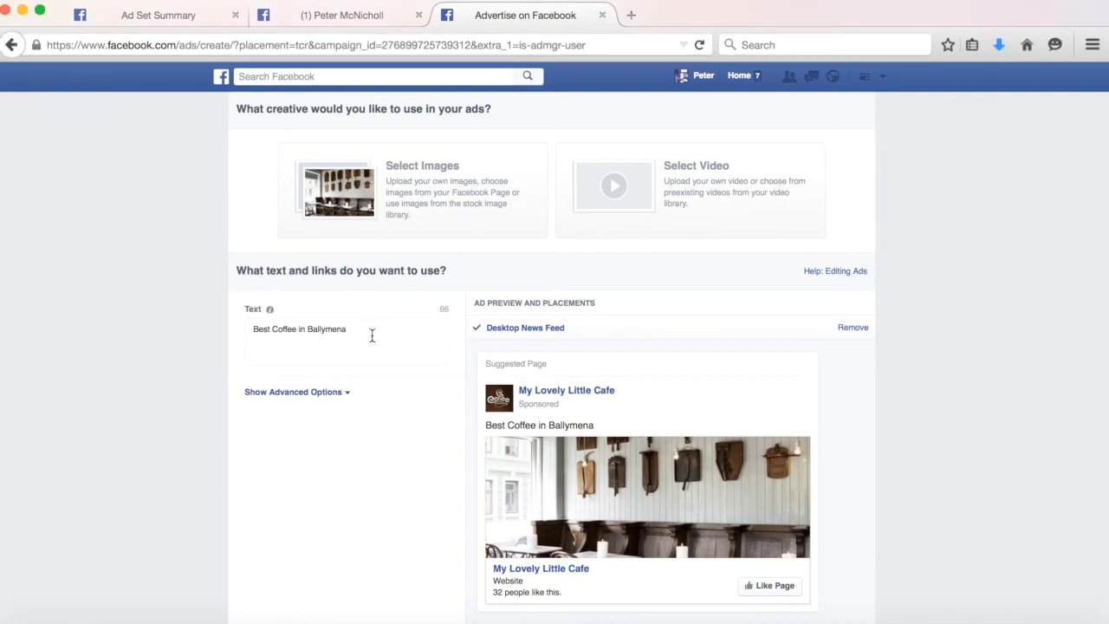
left_click(371, 336)
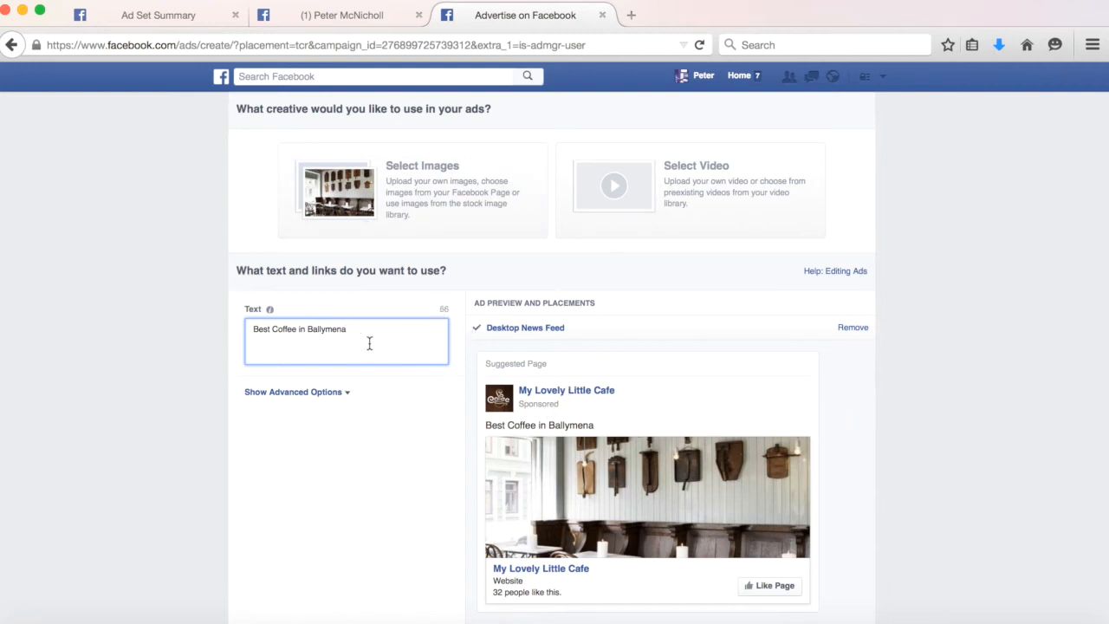
left_click_drag(369, 342, 199, 318)
key("BackSpace")
key("super+z")
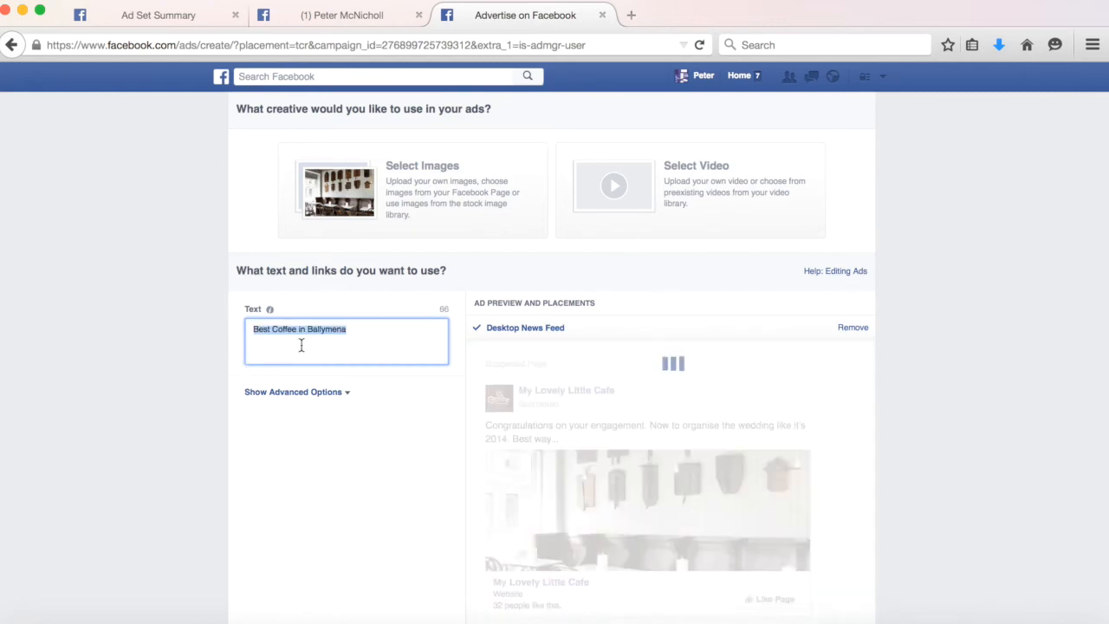
Change the ad text to "Best Coffee in Ballymena! LIKE US for EXCLUSIVE OFFERS and Free refills on Monday!".
left_click(325, 344)
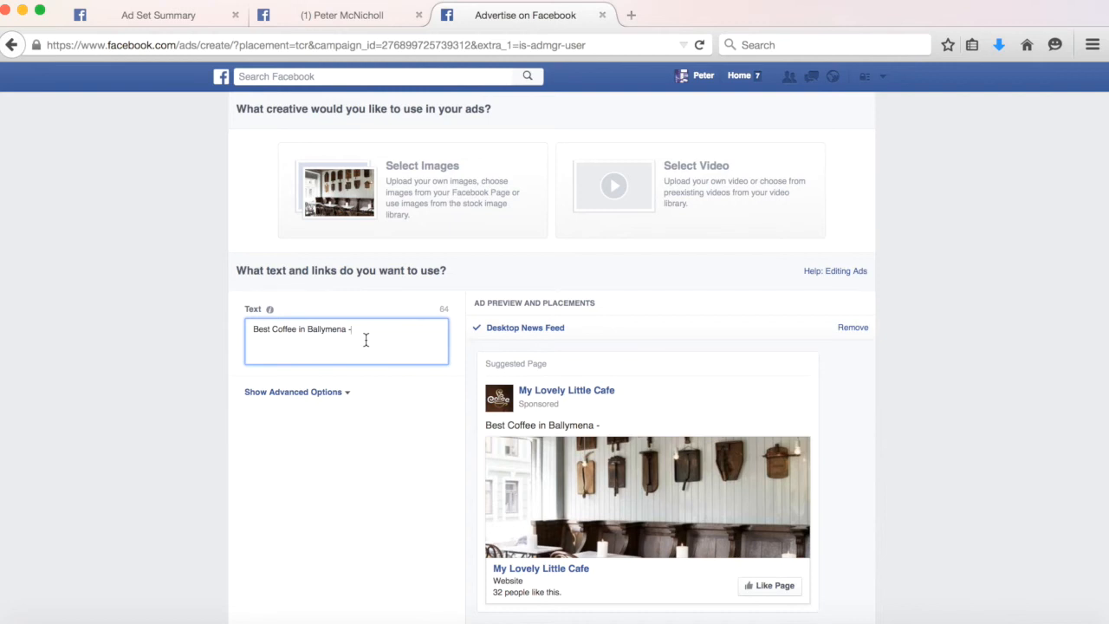
key("BackSpace")
key("BackSpace")
type("! LIKE US for EXCLUSIVE OFFERS and Free refills on Monday!")
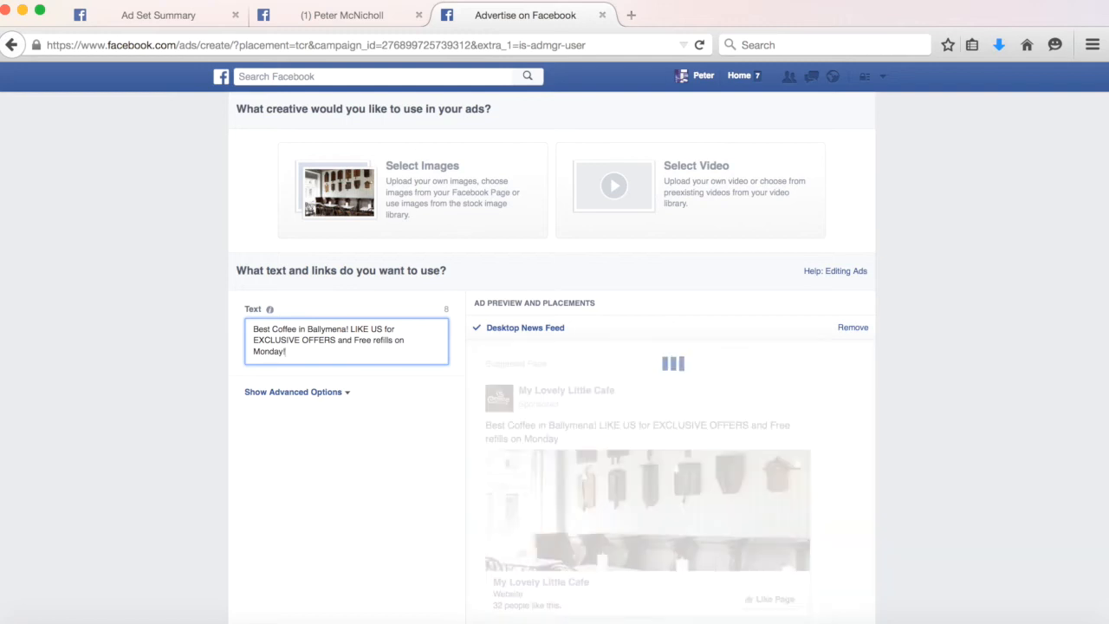
Move the word LIKE to the beginning of the ad text.
left_click_drag(252, 329, 369, 330)
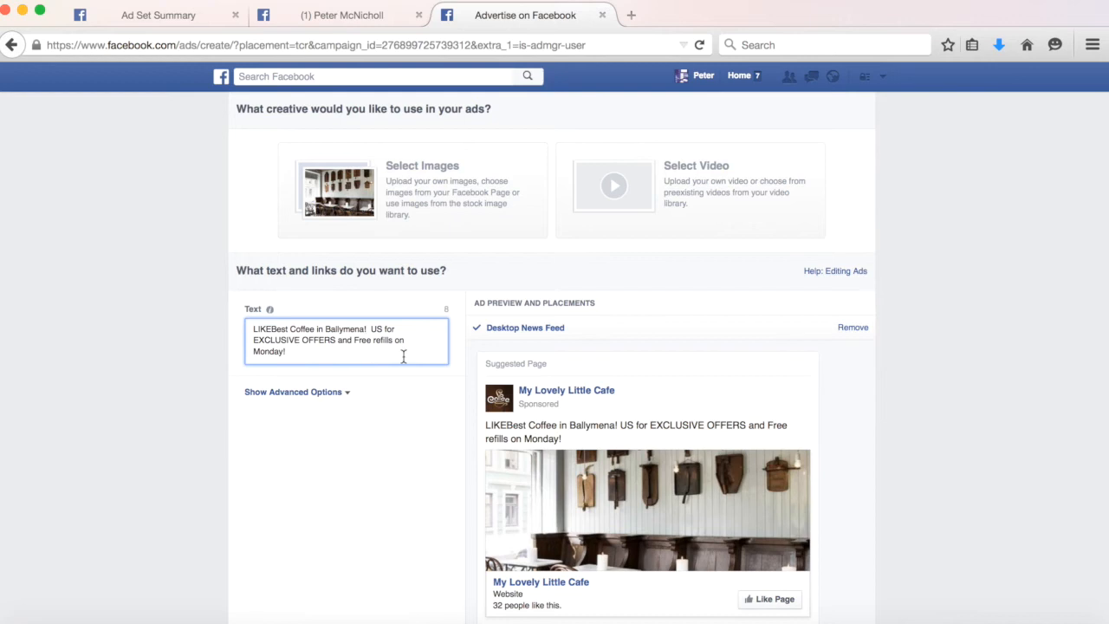
scroll(597, 377, "down", 1)
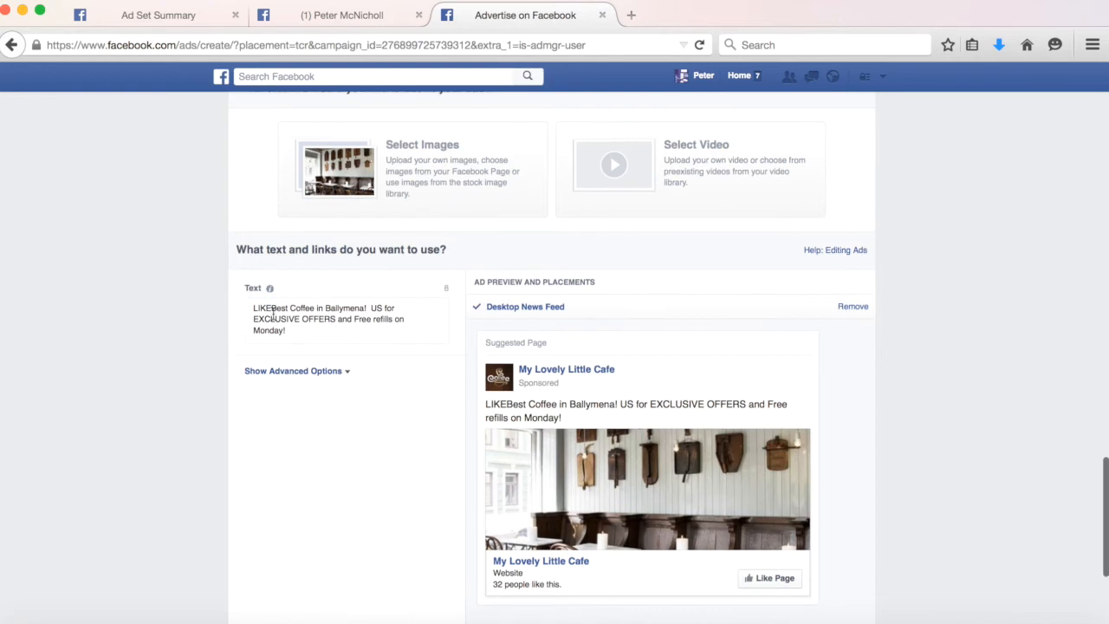
Move the word LIKE so it sits after "Best Coffee in Ballymena!" and before "US" in the ad text.
left_click_drag(272, 309, 253, 309)
key("BackSpace")
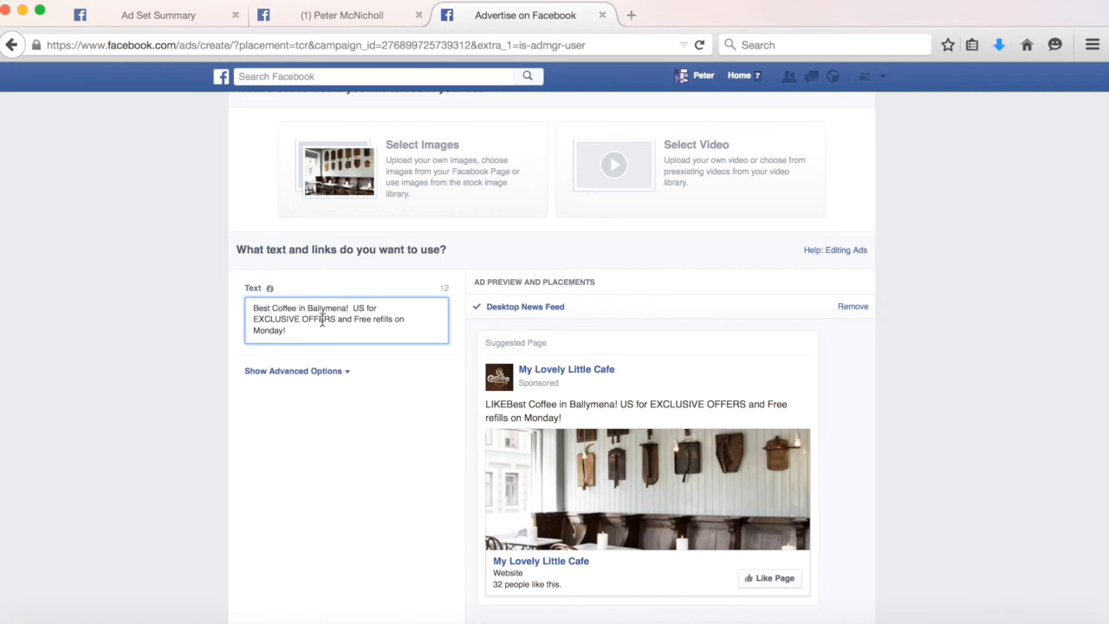
left_click(350, 312)
type("LIKE")
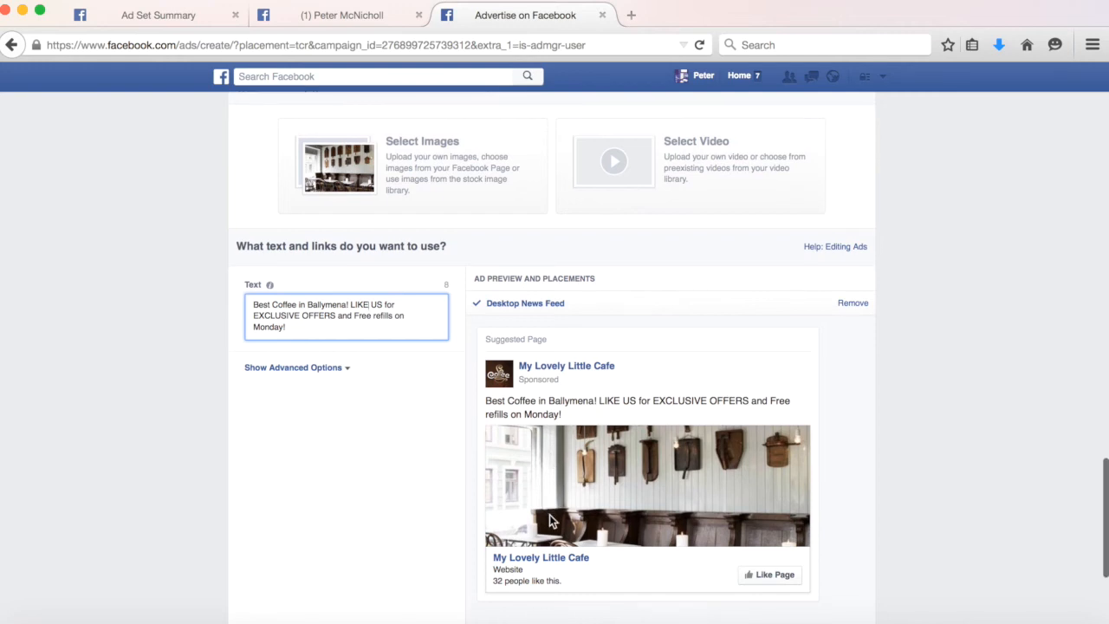
Open the ad's image selection and remove the existing cafe image.
scroll(549, 520, "down", 1)
scroll(549, 518, "down", 1)
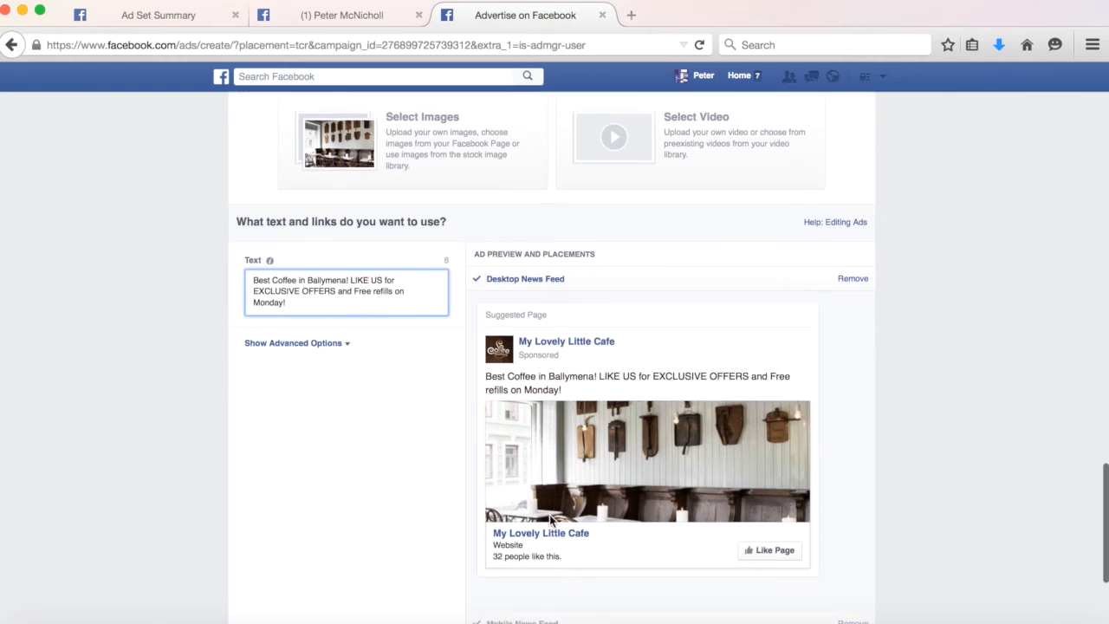
scroll(549, 515, "up", 2)
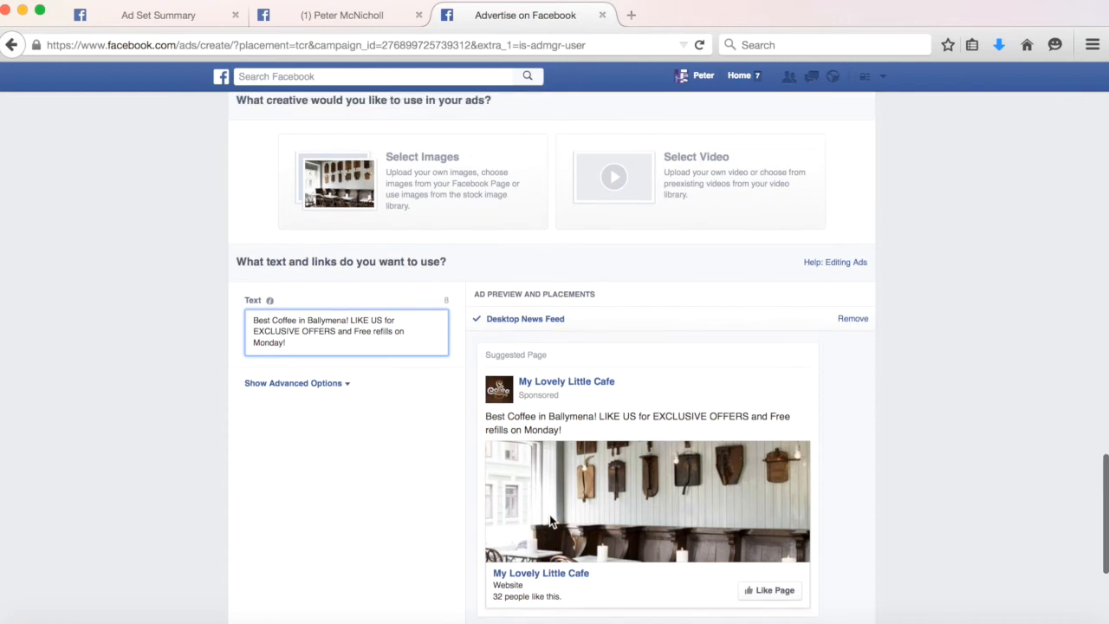
scroll(549, 519, "up", 1)
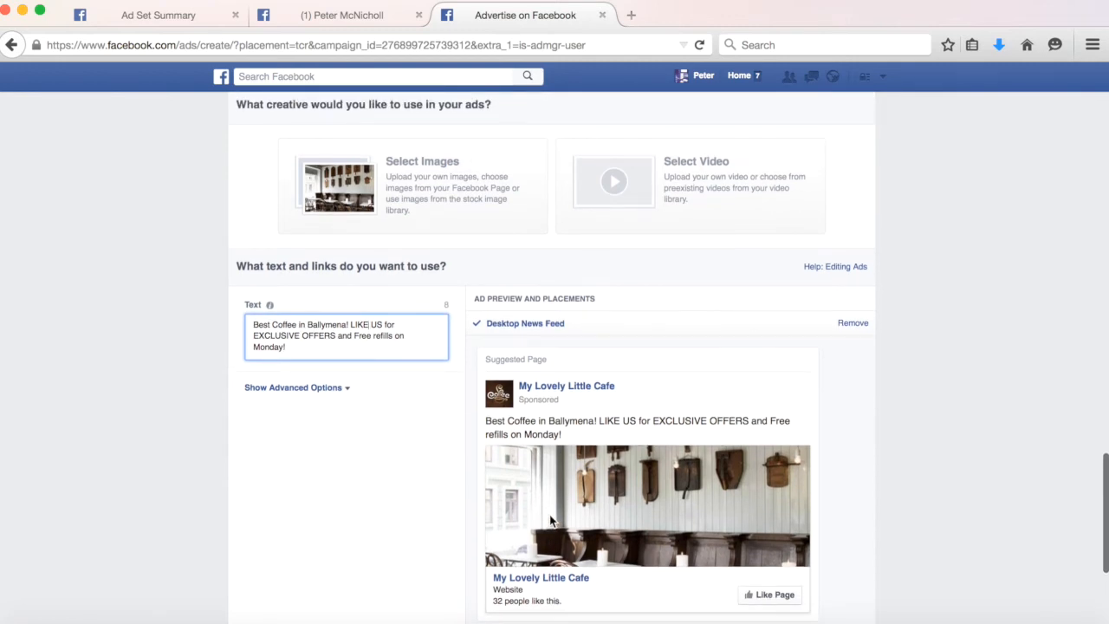
scroll(549, 520, "up", 4)
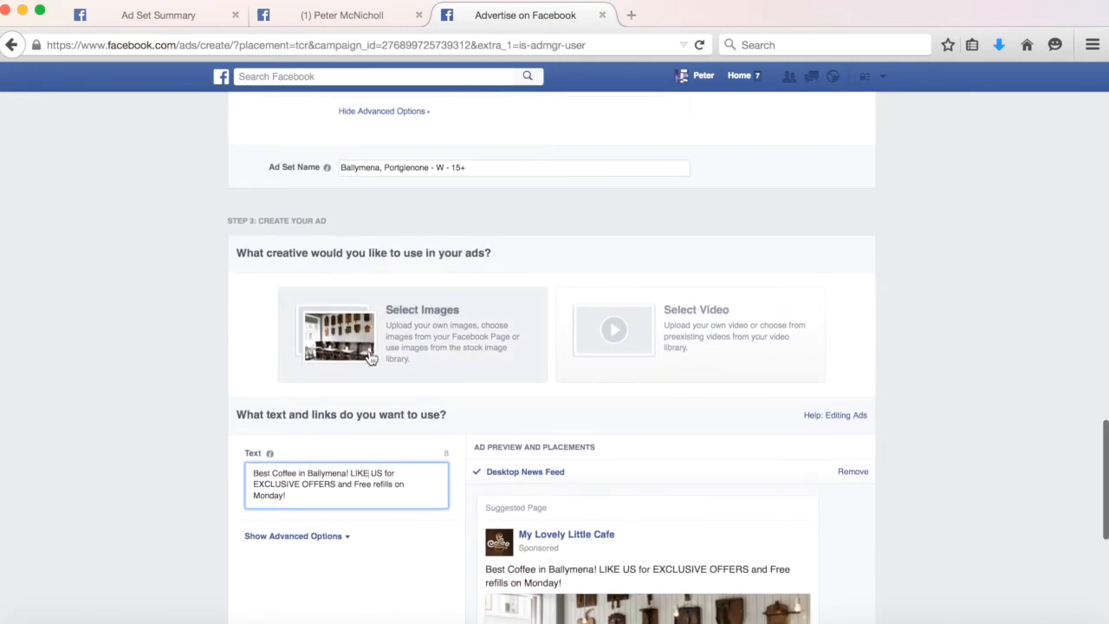
left_click(340, 339)
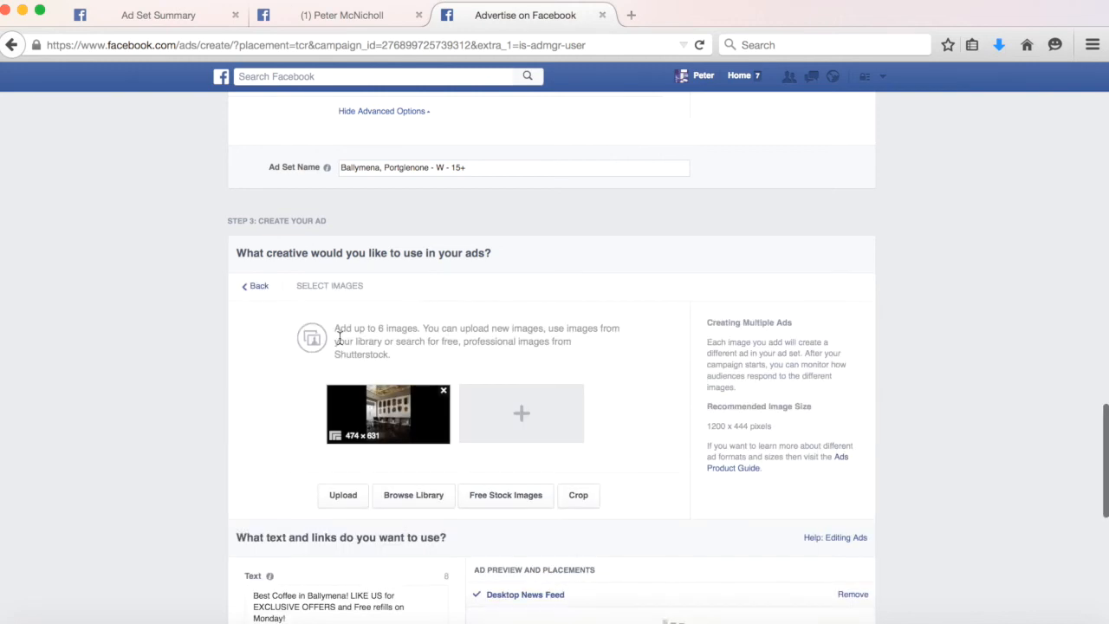
left_click(443, 393)
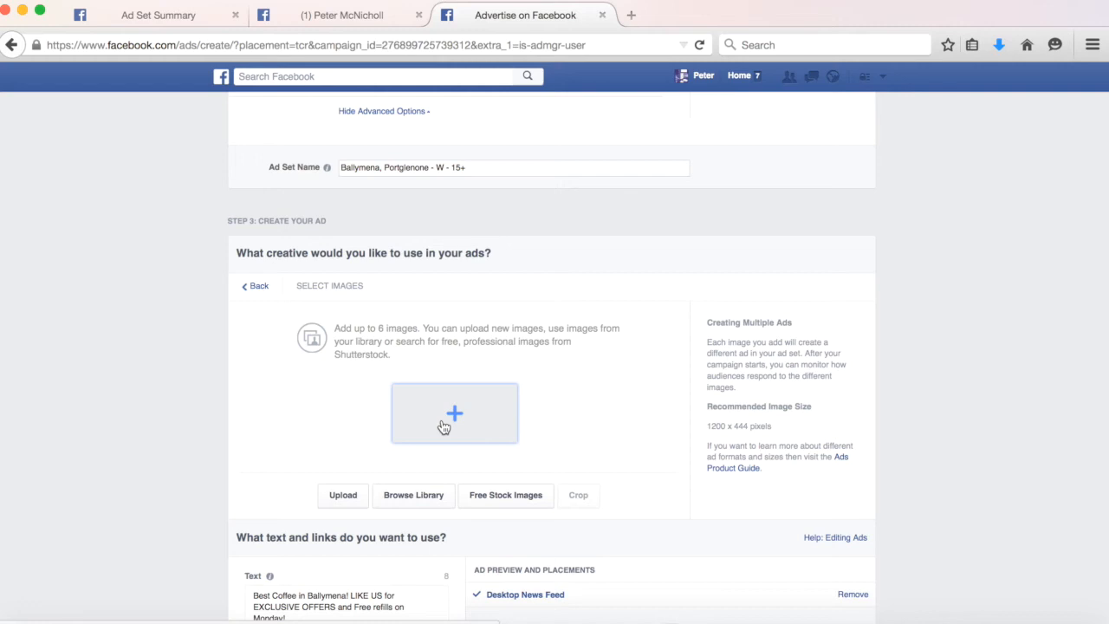
Search the free stock images for "Coffee".
left_click(442, 421)
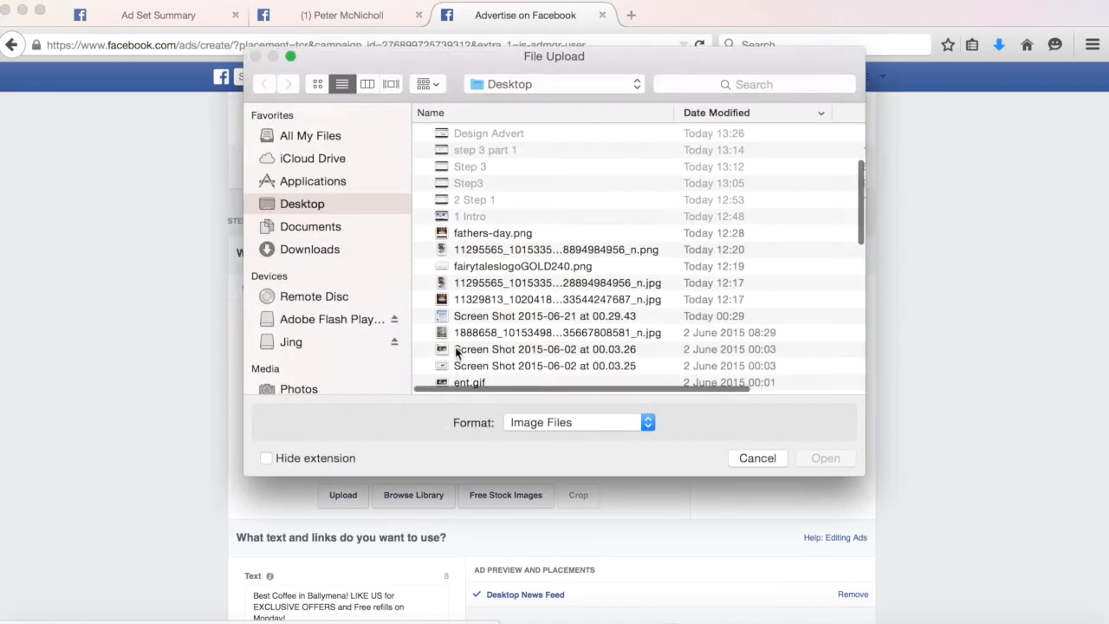
key("Escape")
left_click(522, 502)
left_click(422, 179)
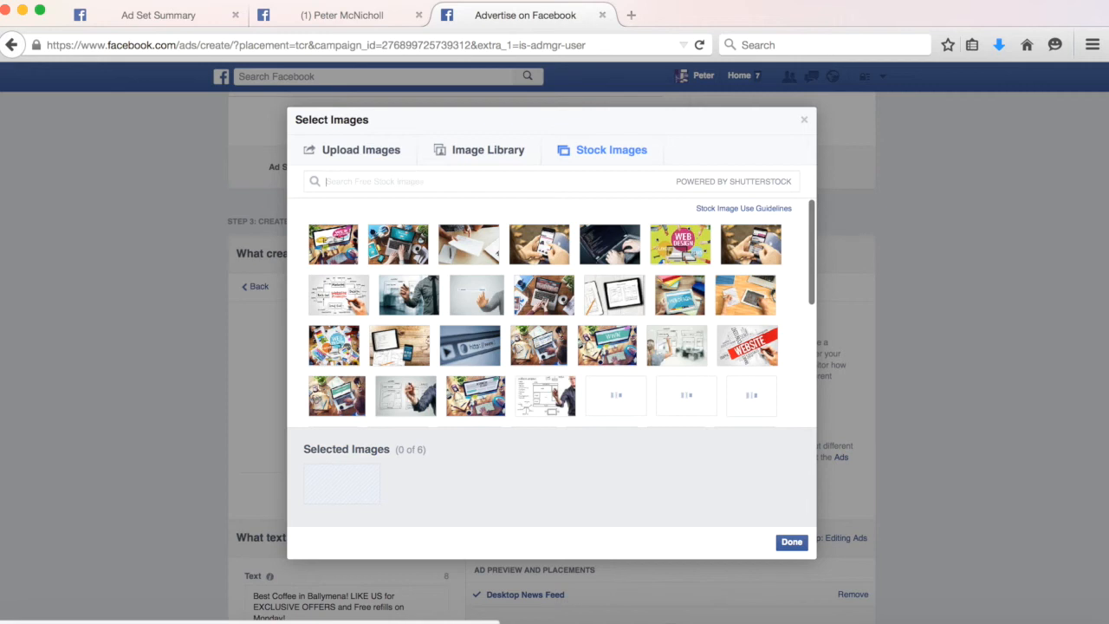
type("Coff")
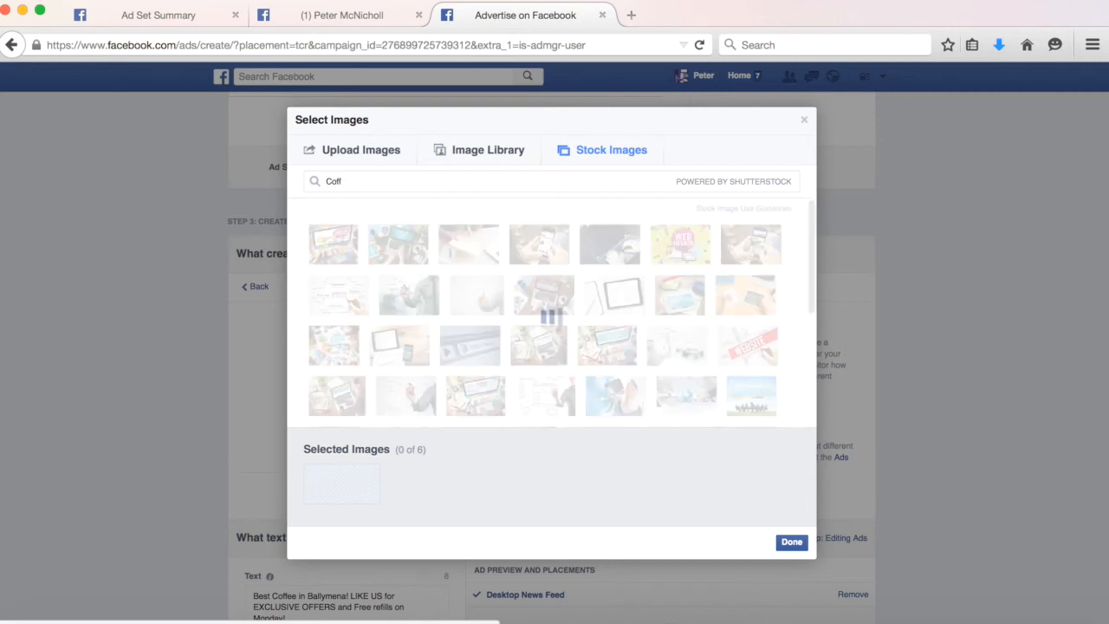
type("ee")
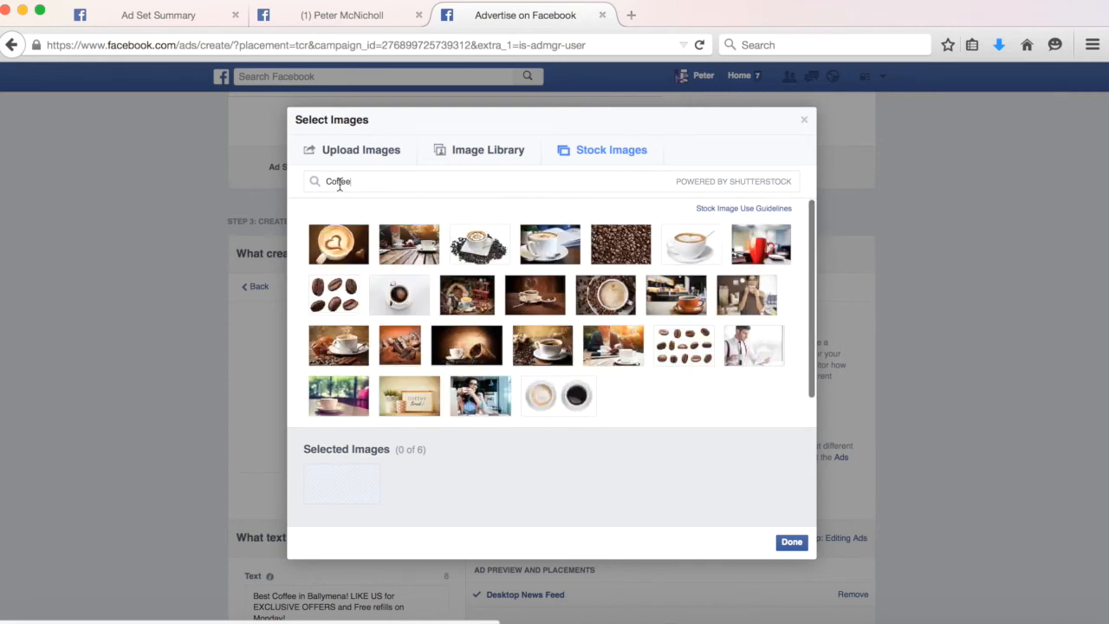
Select three coffee stock images and add them to the ad.
mouse_move(389, 248)
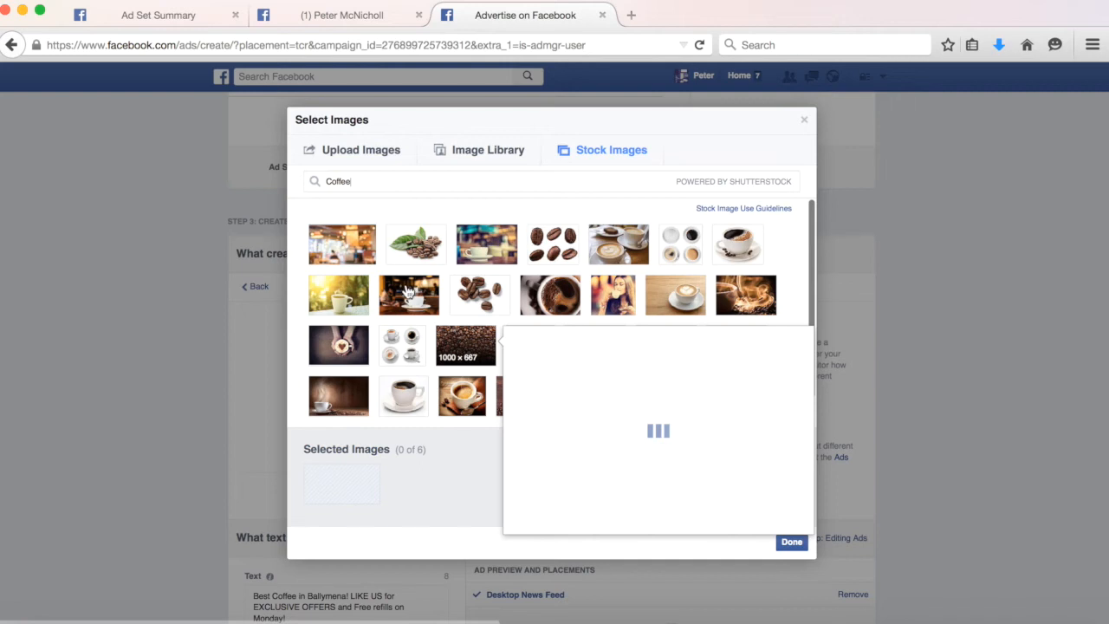
left_click(352, 302)
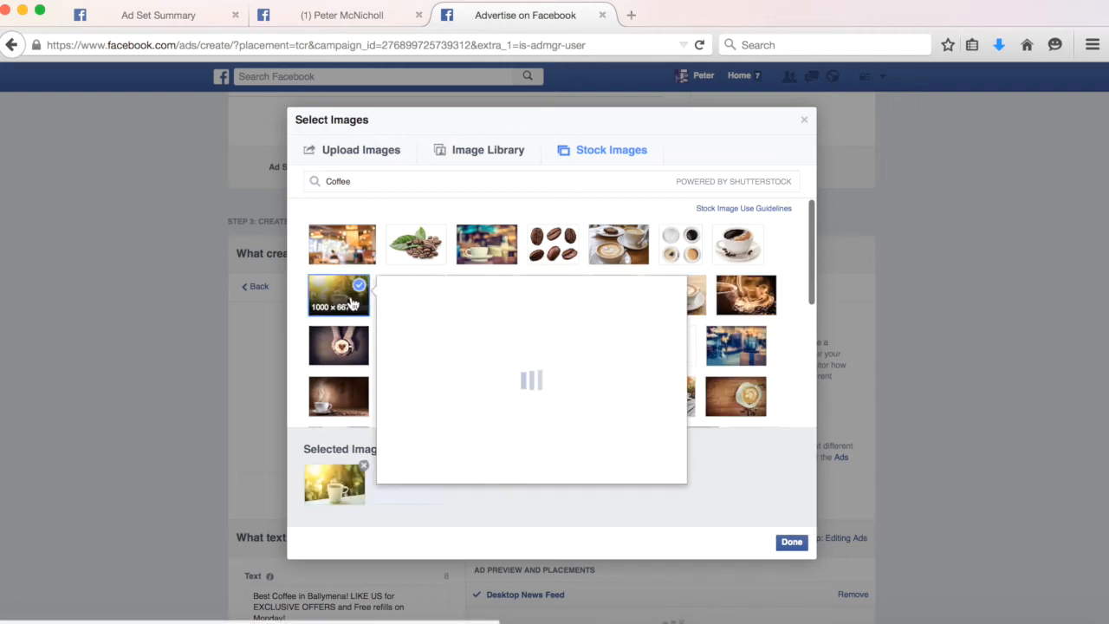
left_click(354, 345)
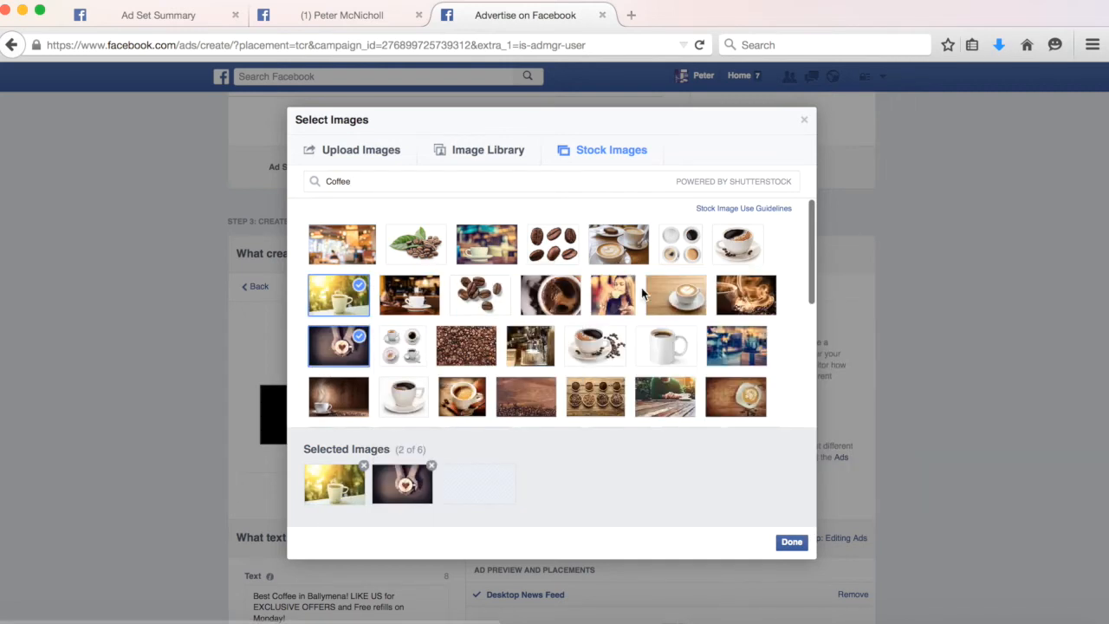
left_click(625, 298)
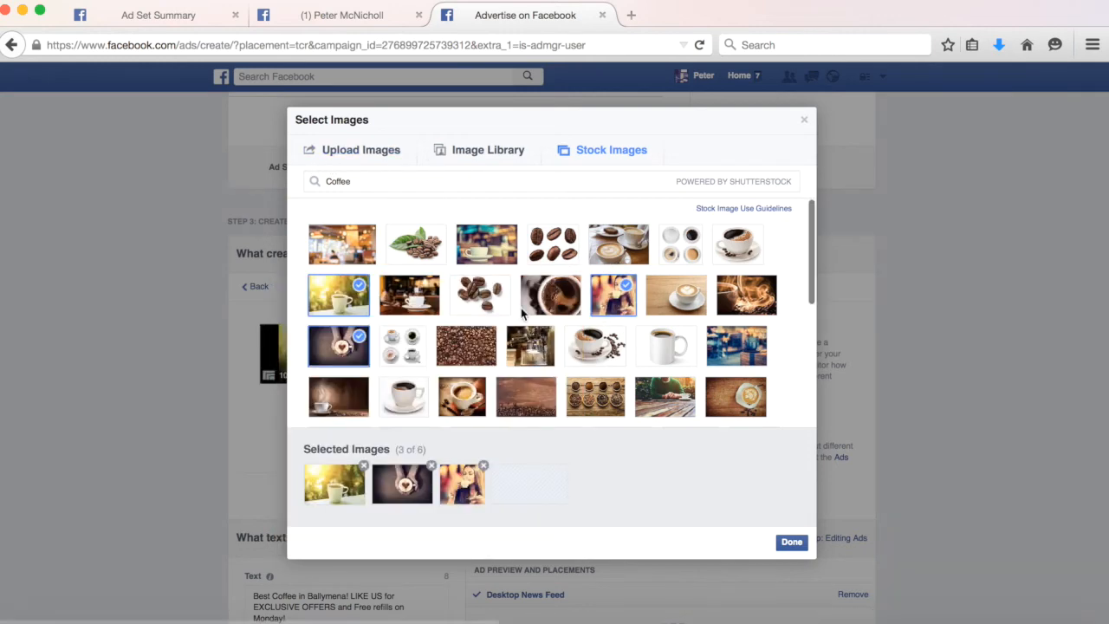
left_click(789, 542)
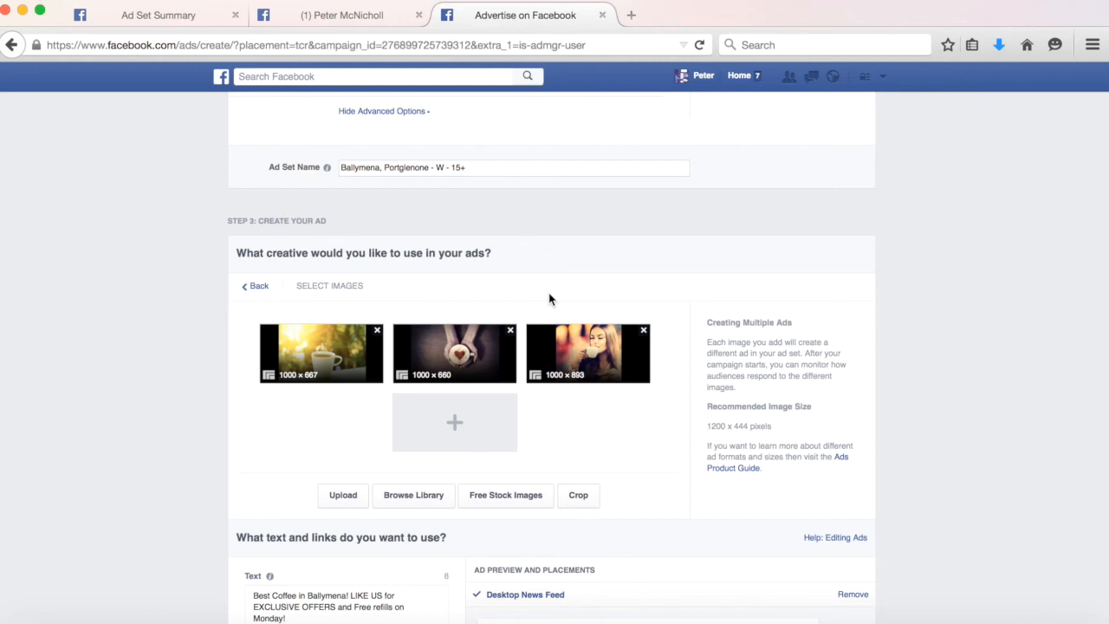
Upload cover1.png from the Desktop as a fourth ad image.
left_click(440, 421)
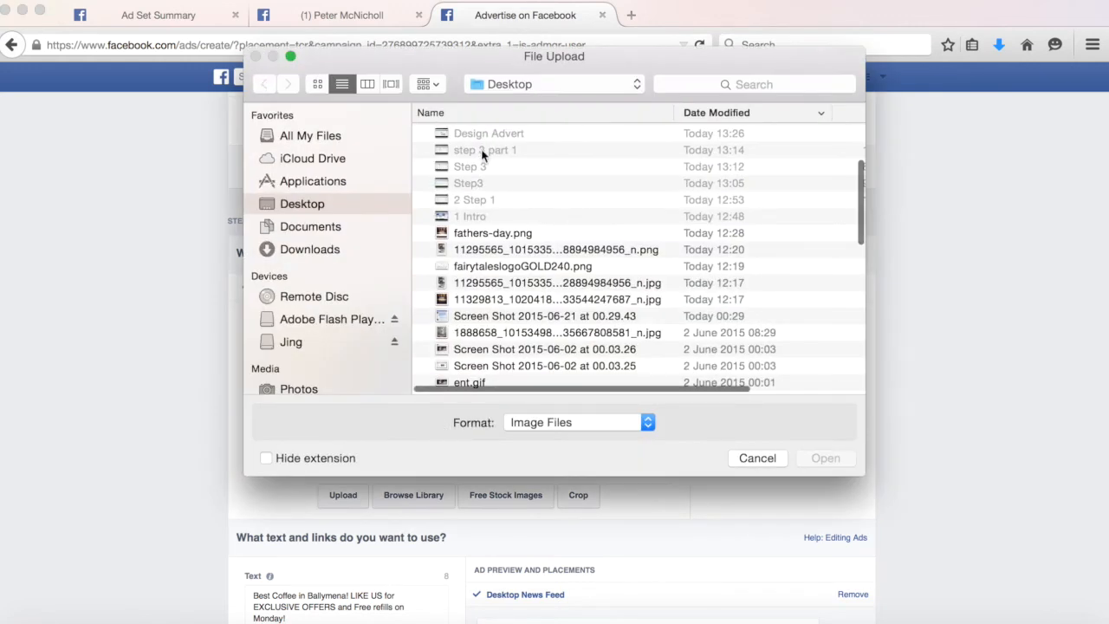
left_click(744, 116)
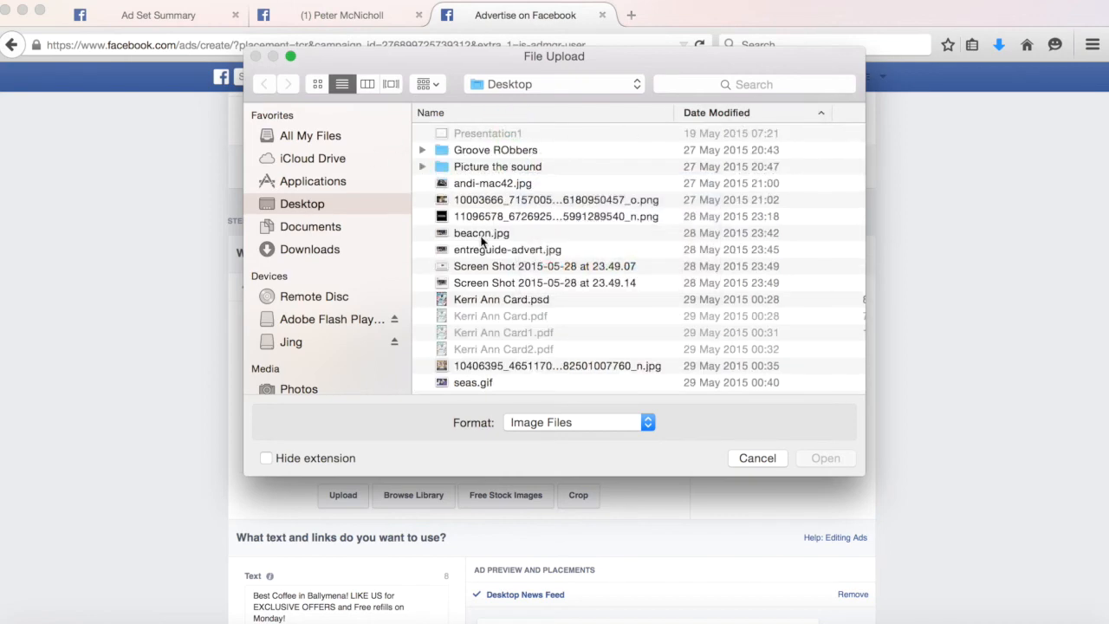
scroll(481, 238, "down", 15)
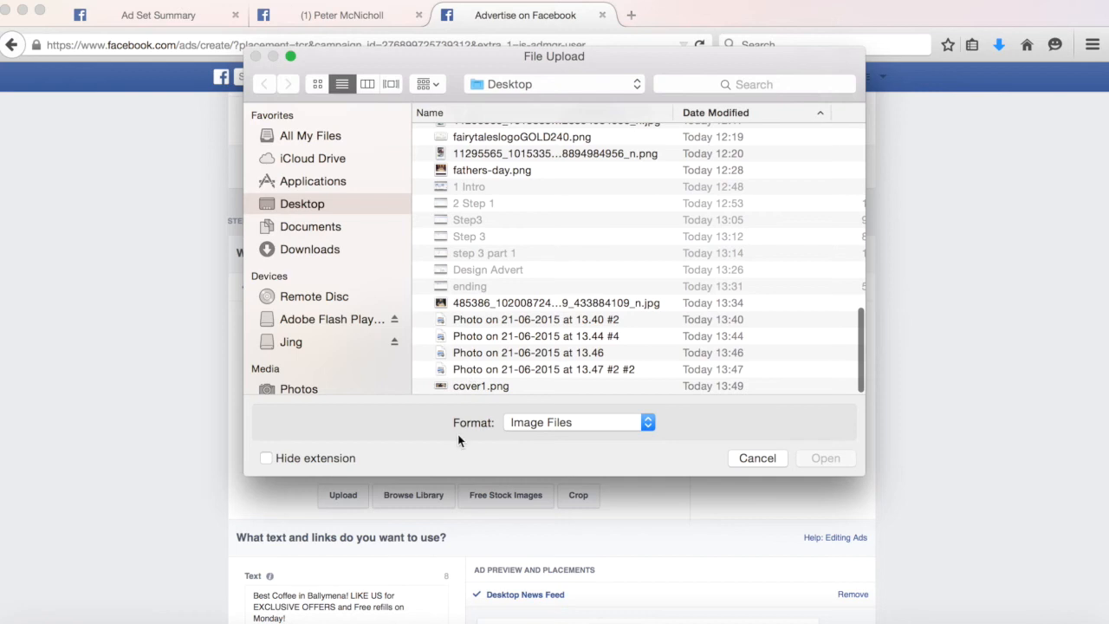
left_click(472, 390)
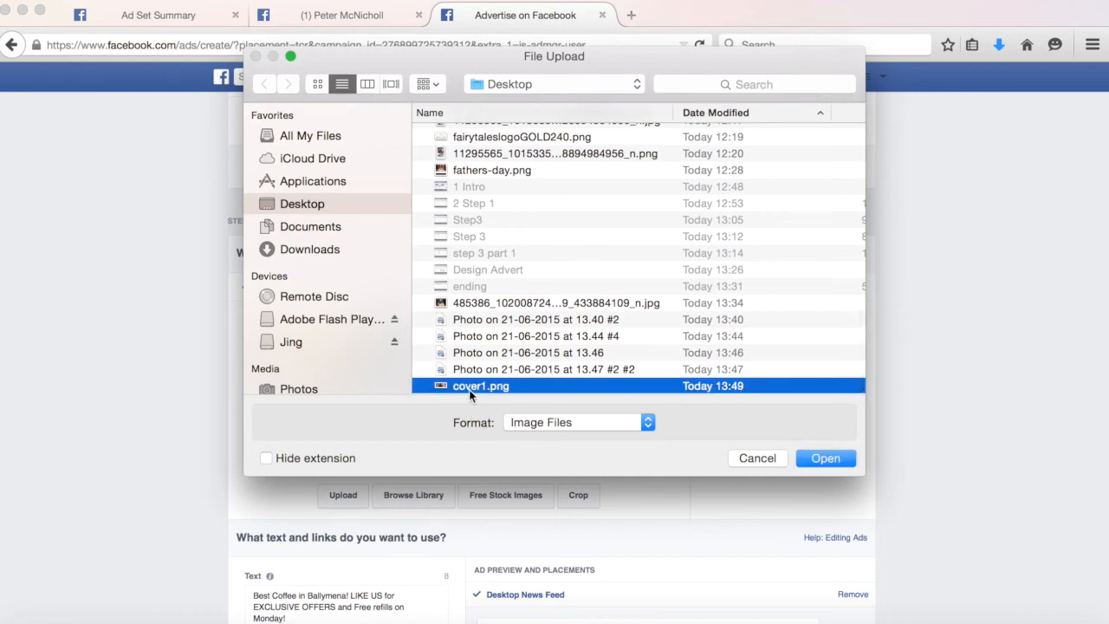
double_click(470, 390)
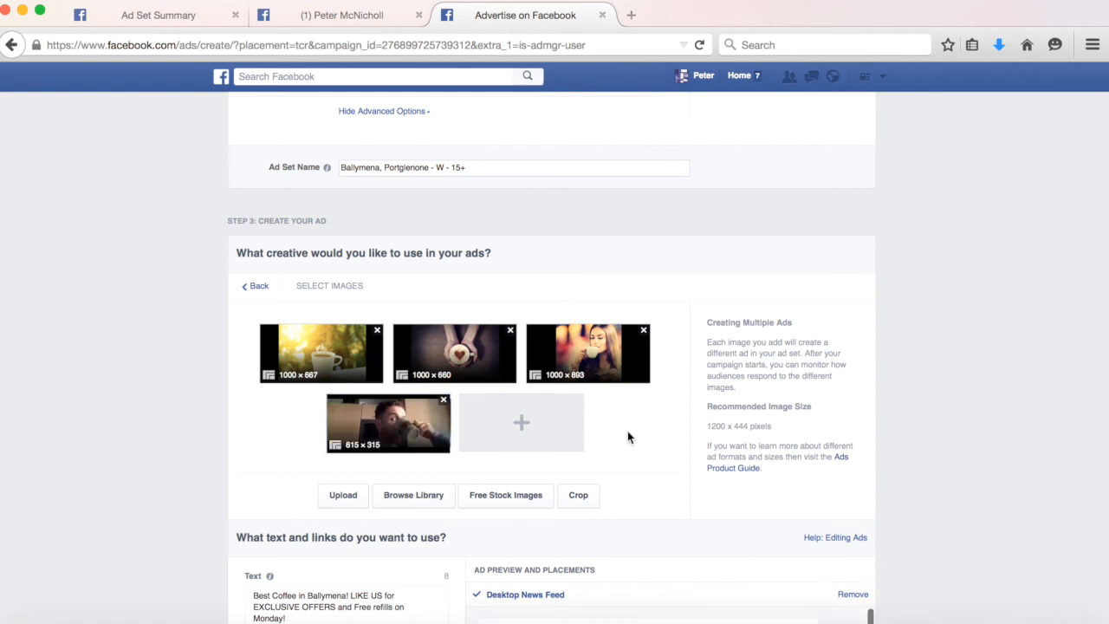
Scroll through the ad previews generated for each selected image.
scroll(628, 430, "down", 1)
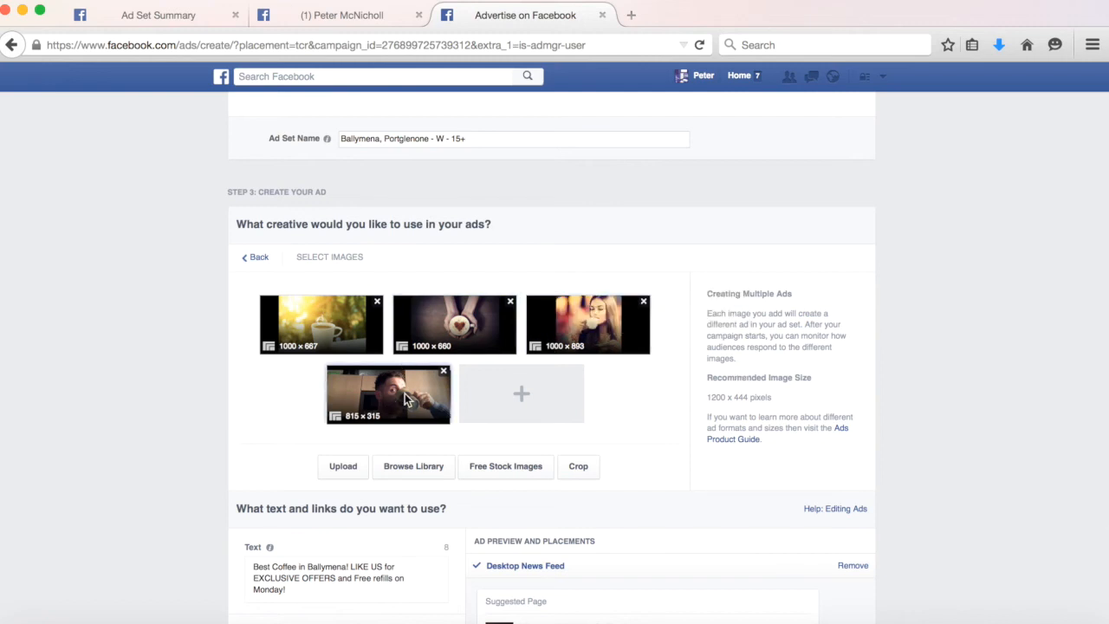
scroll(856, 418, "down", 5)
scroll(855, 419, "down", 2)
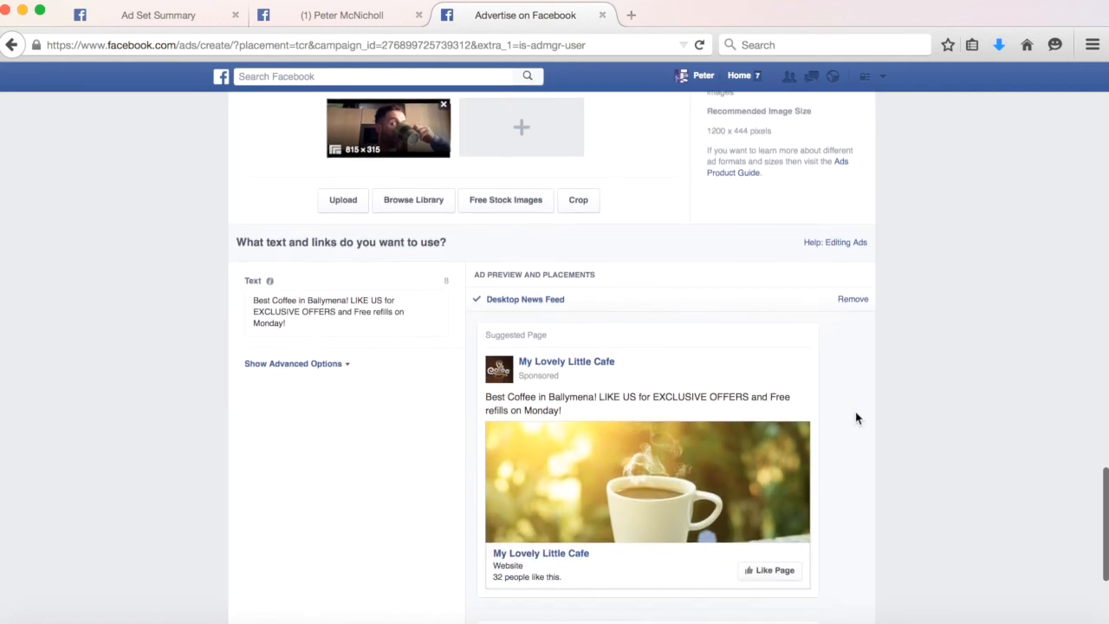
scroll(645, 426, "down", 4)
scroll(645, 427, "down", 3)
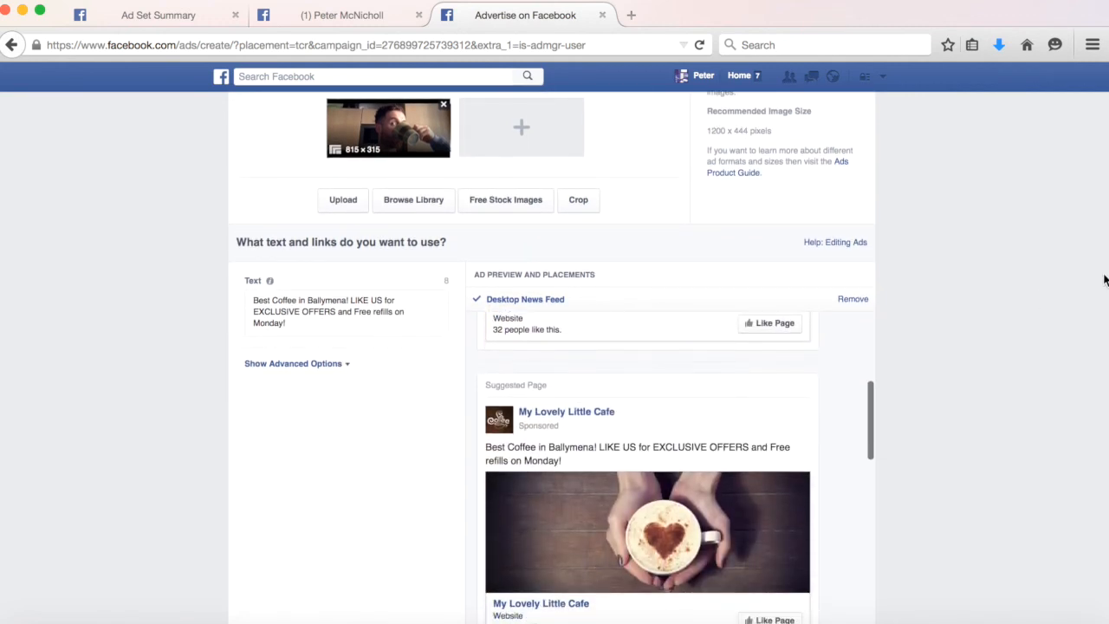
scroll(1104, 279, "down", 2)
scroll(755, 356, "down", 3)
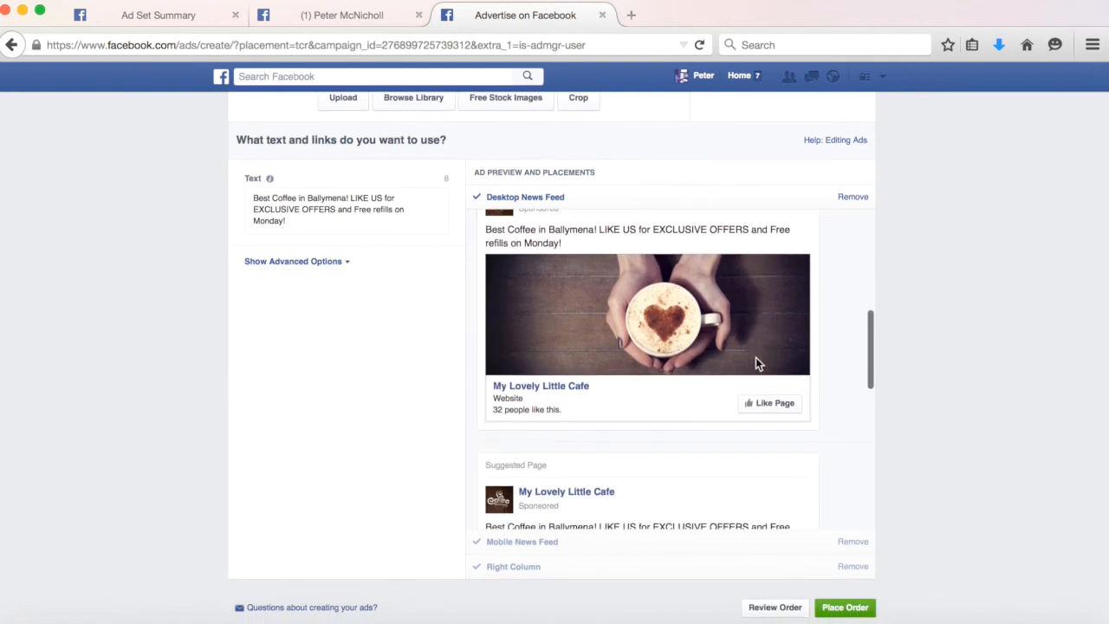
scroll(755, 364, "down", 3)
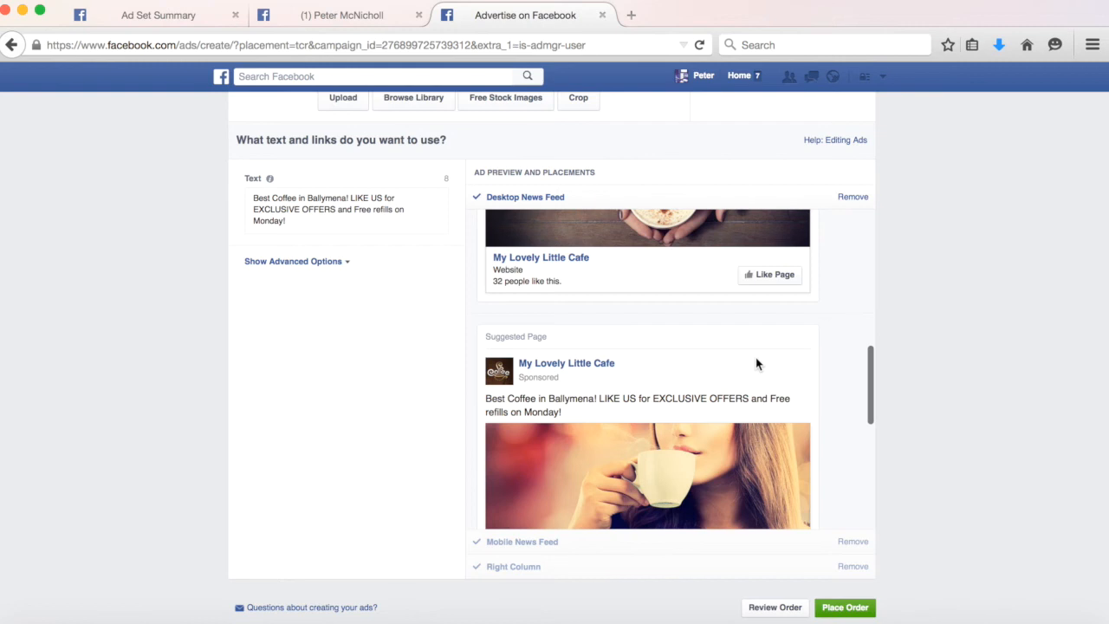
scroll(755, 364, "down", 3)
scroll(755, 364, "down", 3)
scroll(756, 364, "down", 4)
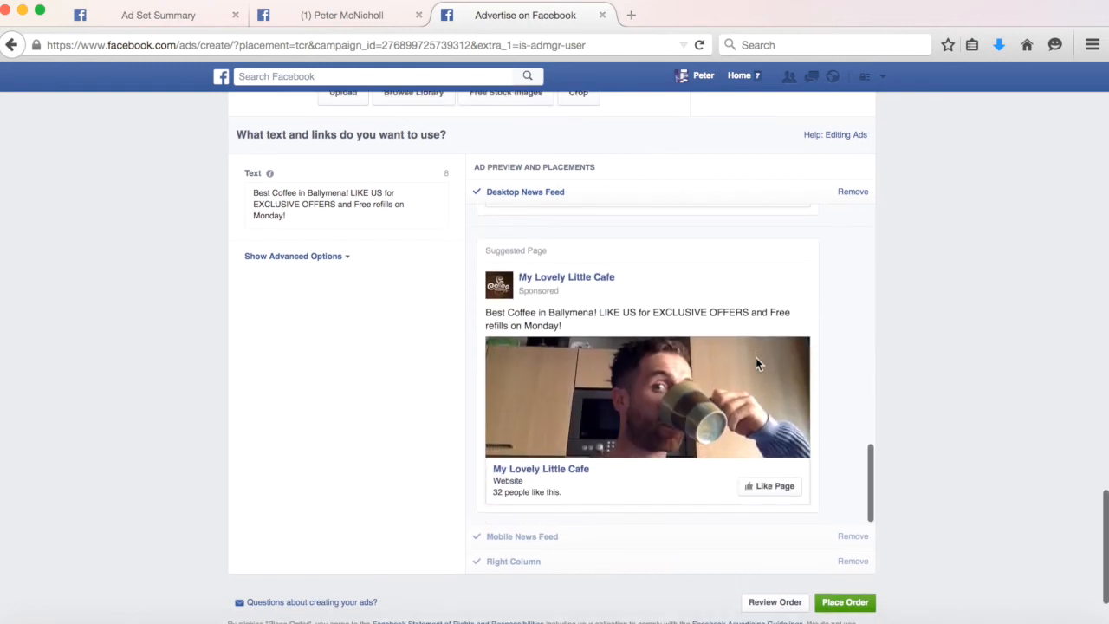
scroll(756, 359, "down", 2)
scroll(755, 357, "up", 6)
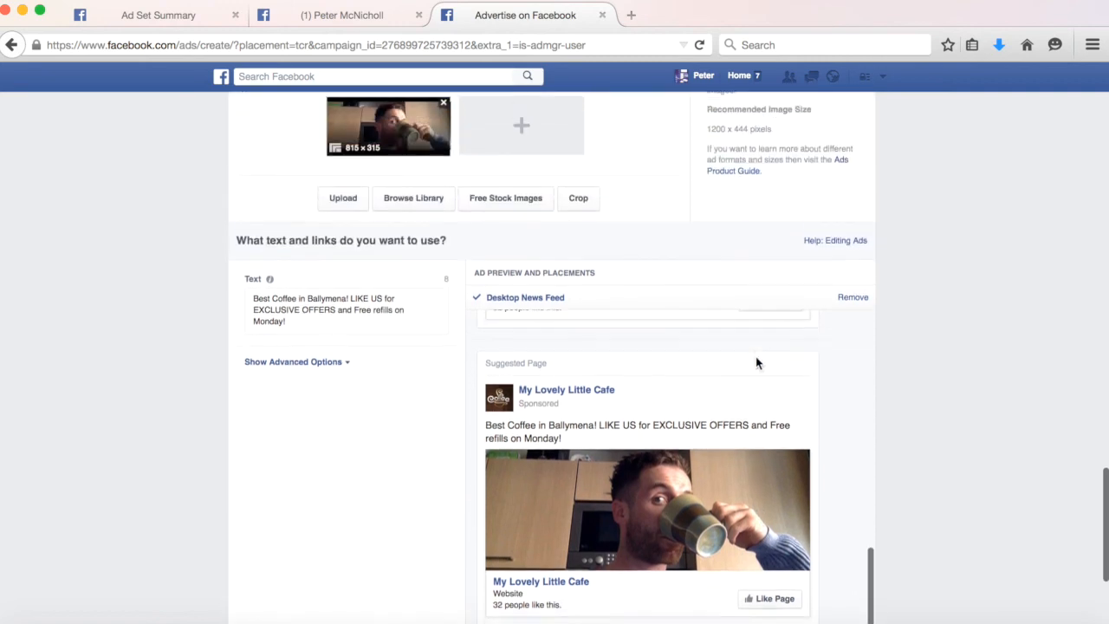
scroll(960, 247, "up", 3)
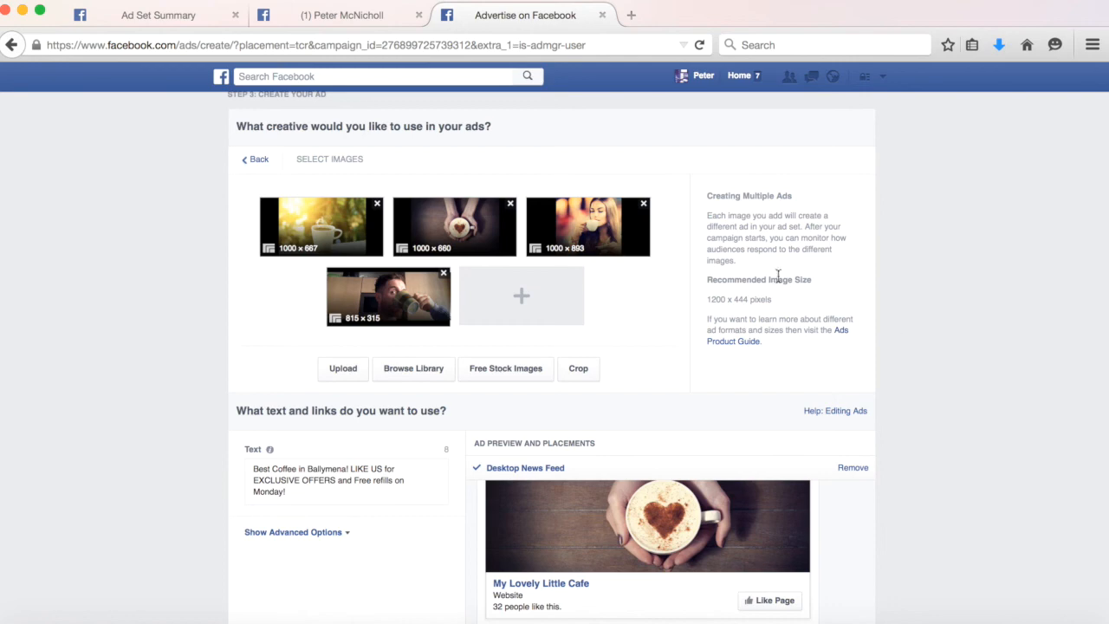
Review the campaign objective and audience settings at the top of the form.
scroll(776, 296, "down", 1)
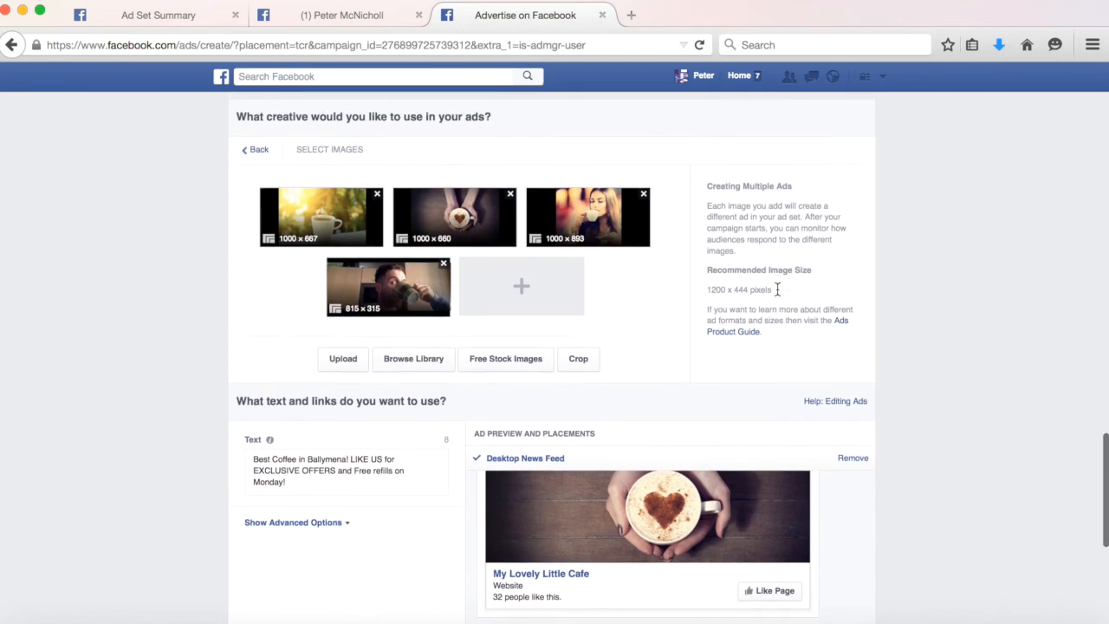
scroll(777, 295, "up", 5)
scroll(777, 296, "up", 10)
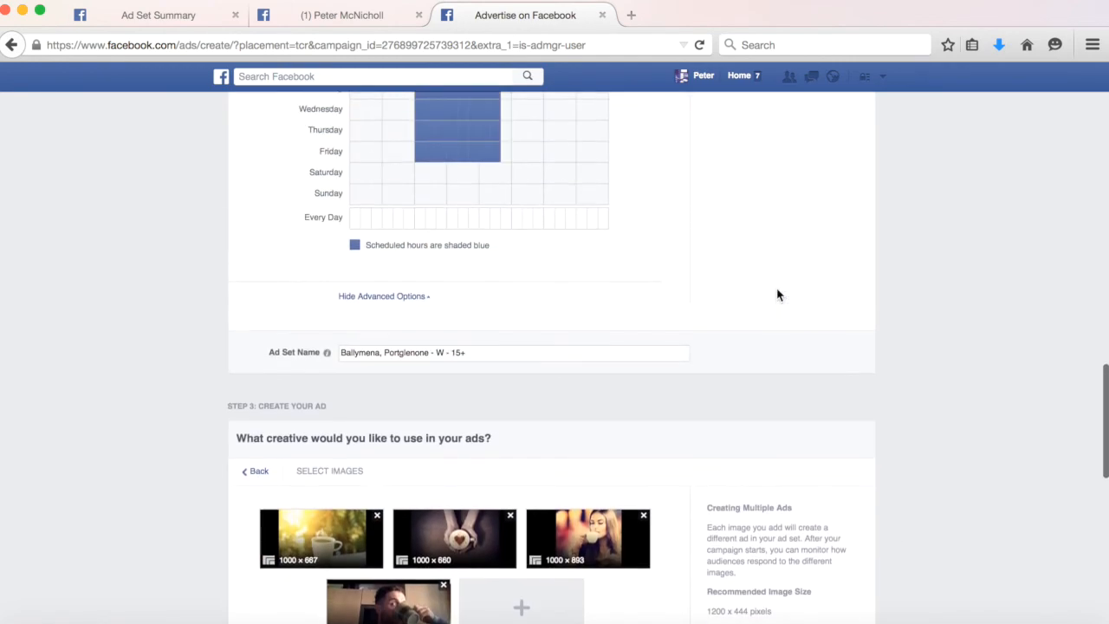
scroll(777, 295, "up", 10)
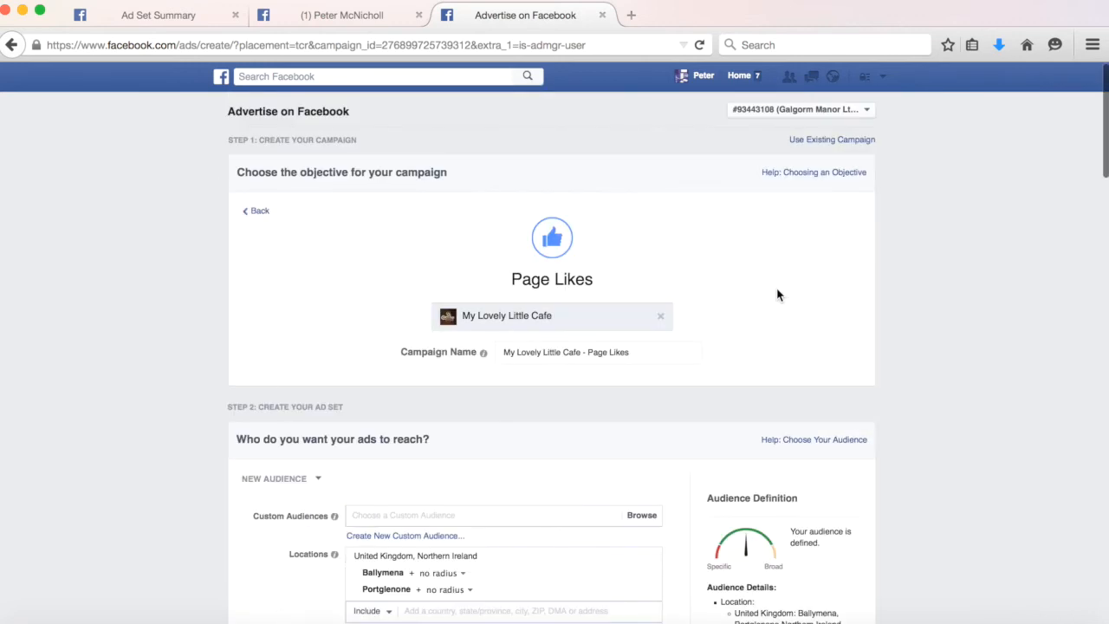
scroll(777, 296, "down", 5)
scroll(776, 295, "down", 1)
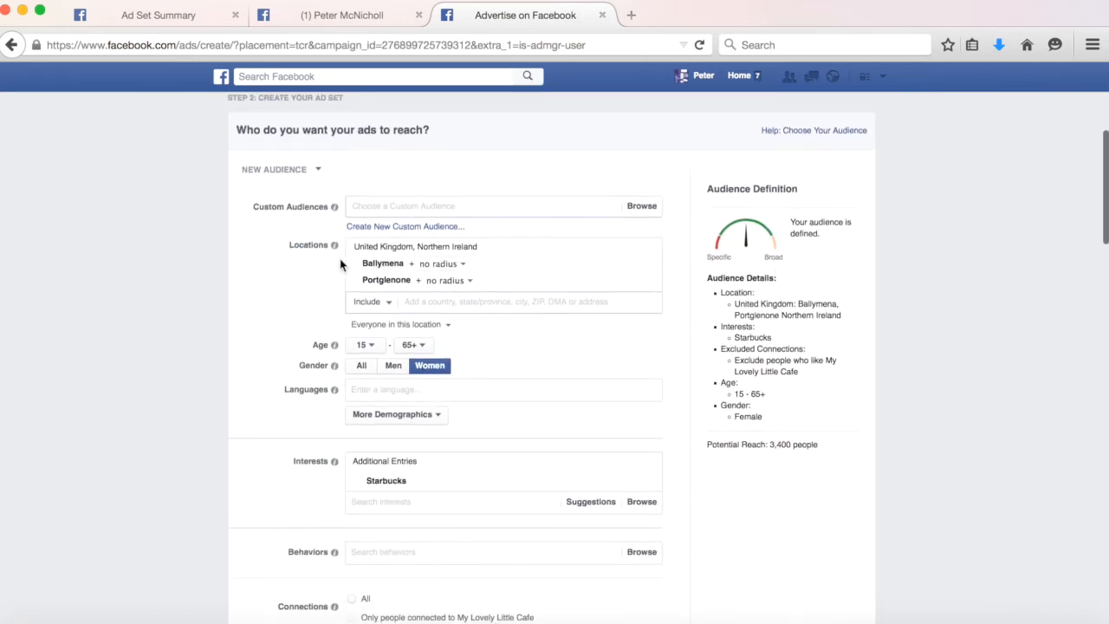
scroll(339, 264, "down", 1)
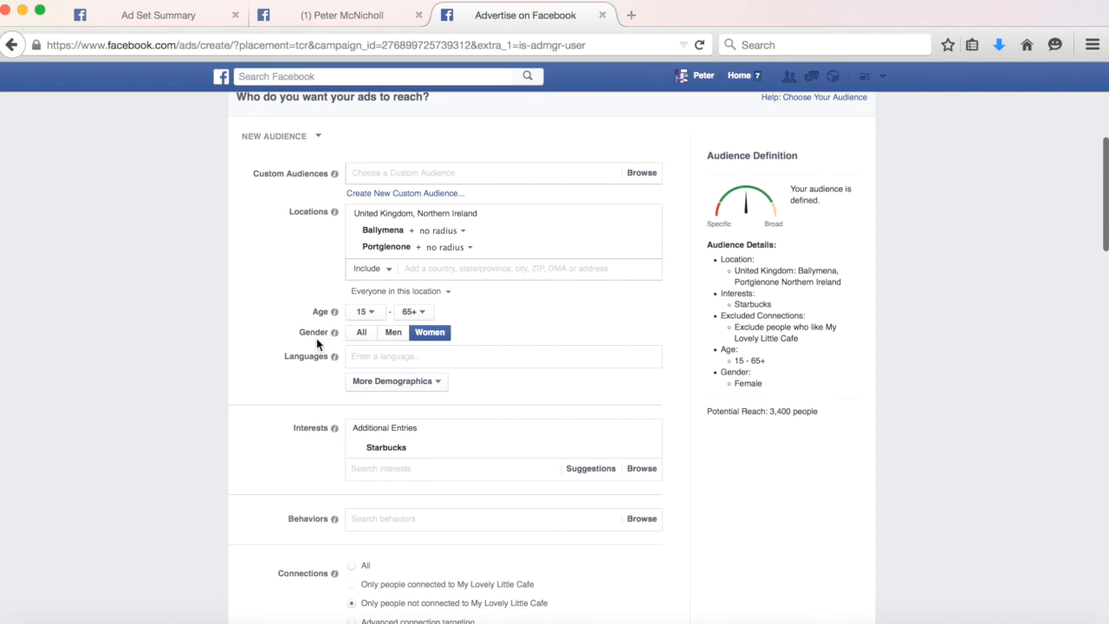
Review the audience, lifetime budget, schedule and ad scheduling sections of the form.
scroll(316, 338, "down", 1)
scroll(316, 338, "down", 3)
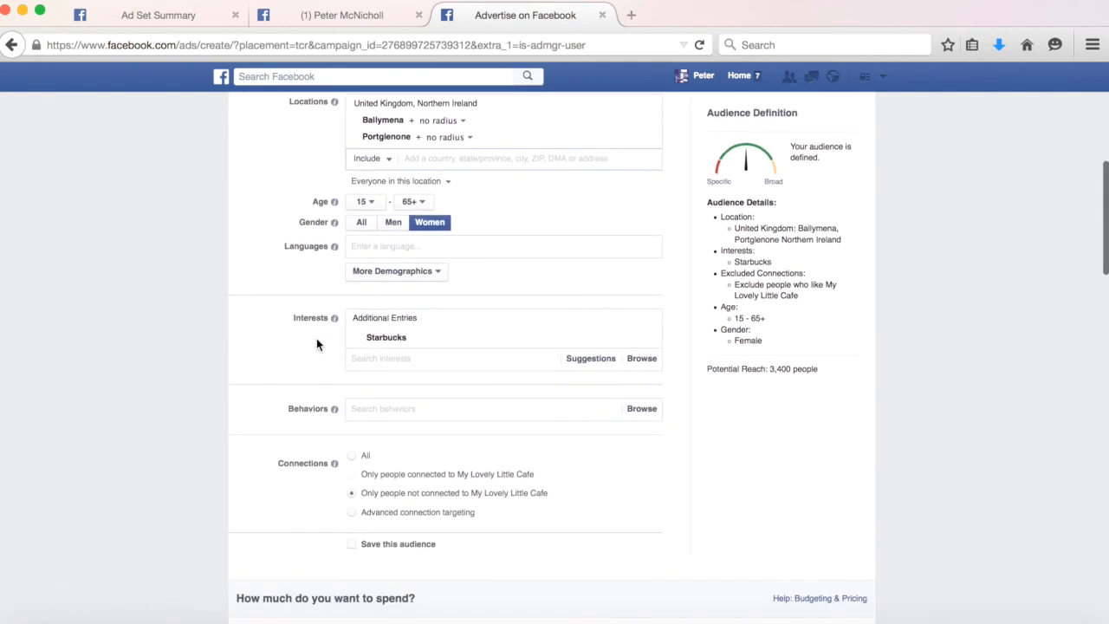
scroll(317, 342, "down", 6)
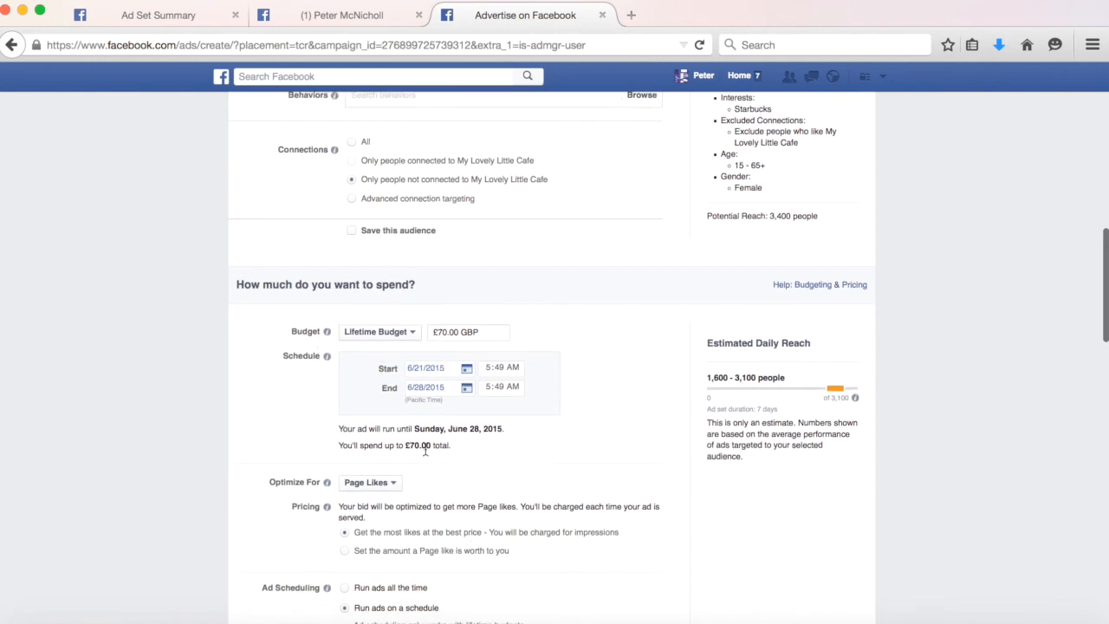
left_click_drag(405, 445, 450, 446)
scroll(453, 446, "down", 5)
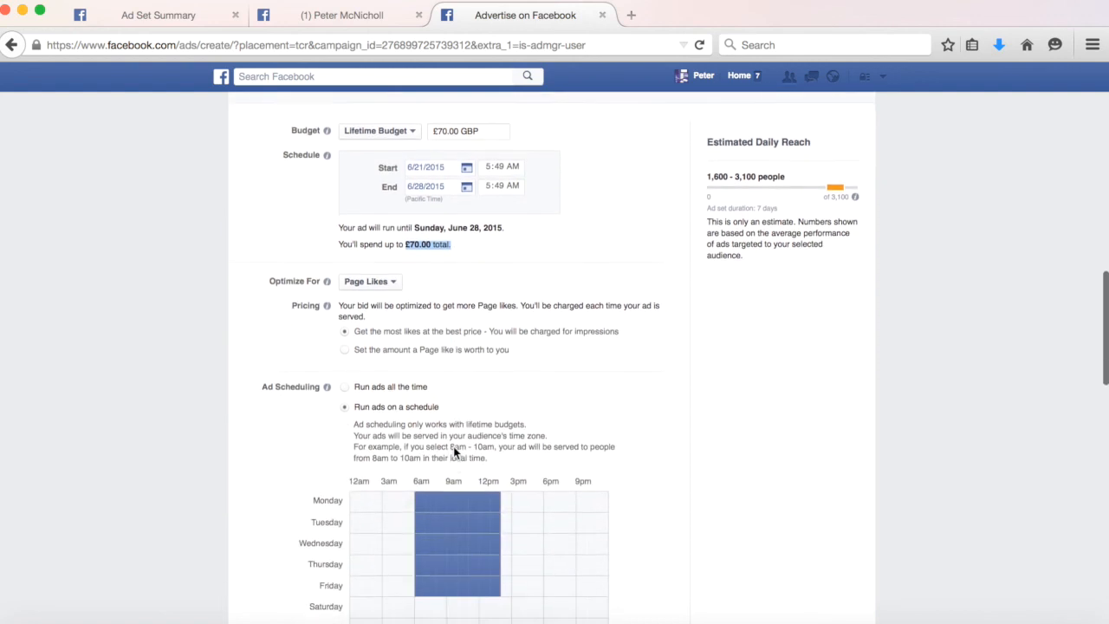
scroll(453, 450, "down", 12)
scroll(453, 452, "down", 4)
scroll(671, 303, "down", 6)
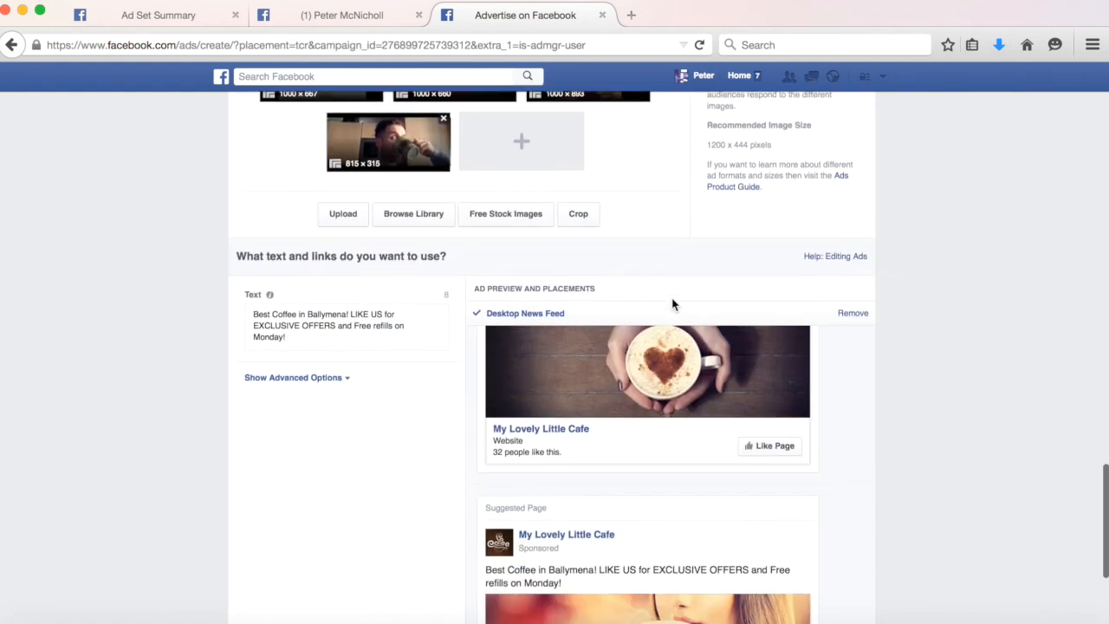
Change the word "Free" to "FREE" in the ad text.
left_click(291, 338)
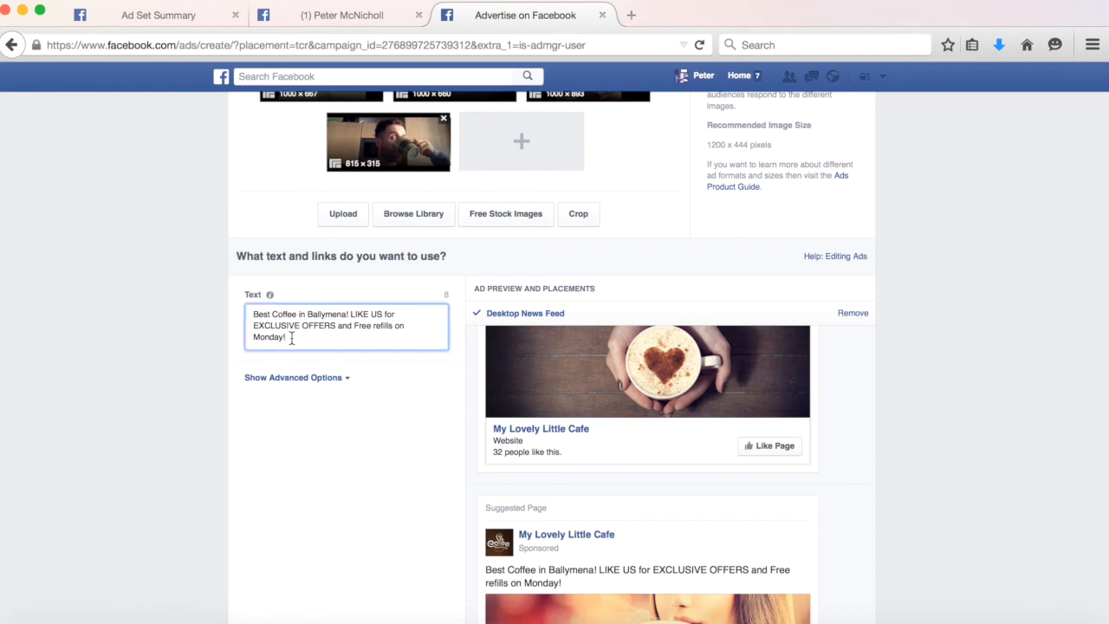
left_click_drag(290, 338, 253, 312)
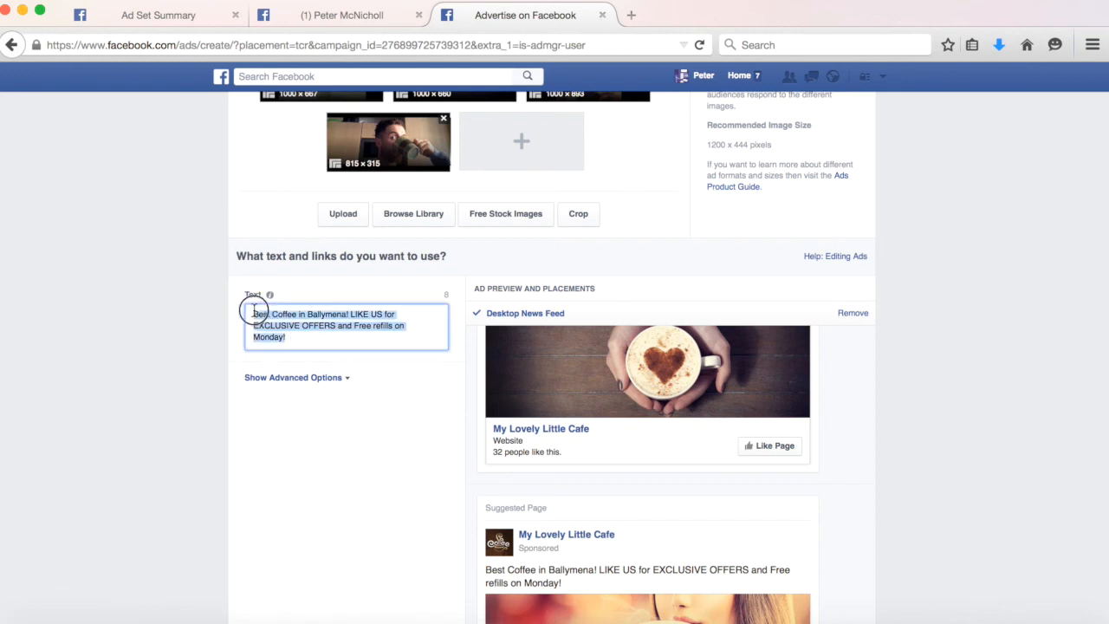
left_click(351, 327)
double_click(360, 327)
type("FREE")
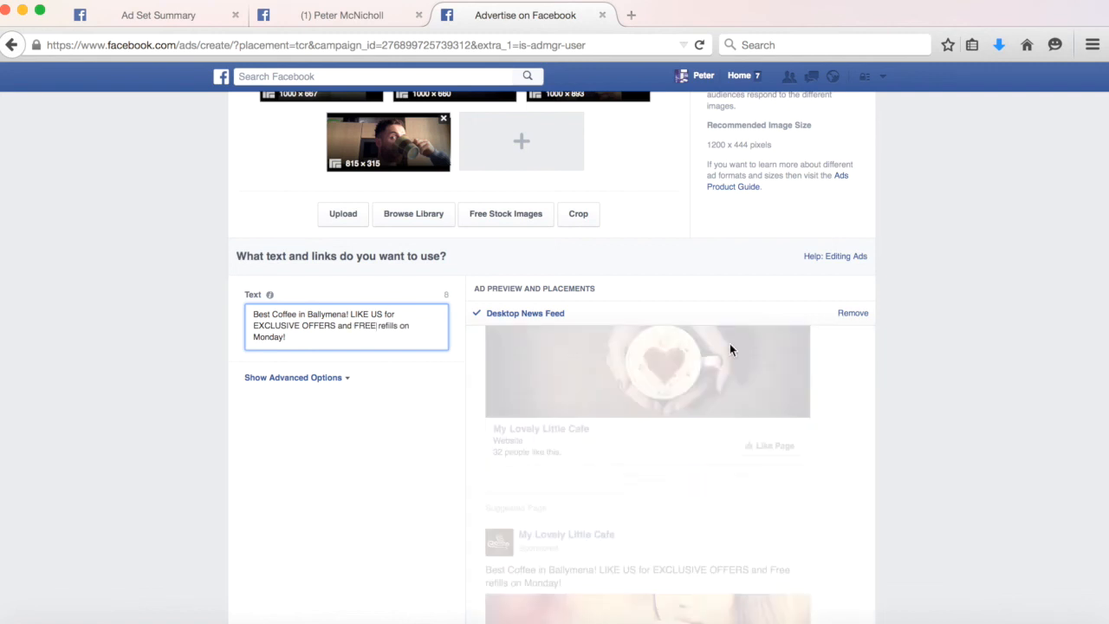
Place the ad order and continue past the order confirmation.
scroll(1056, 391, "down", 5)
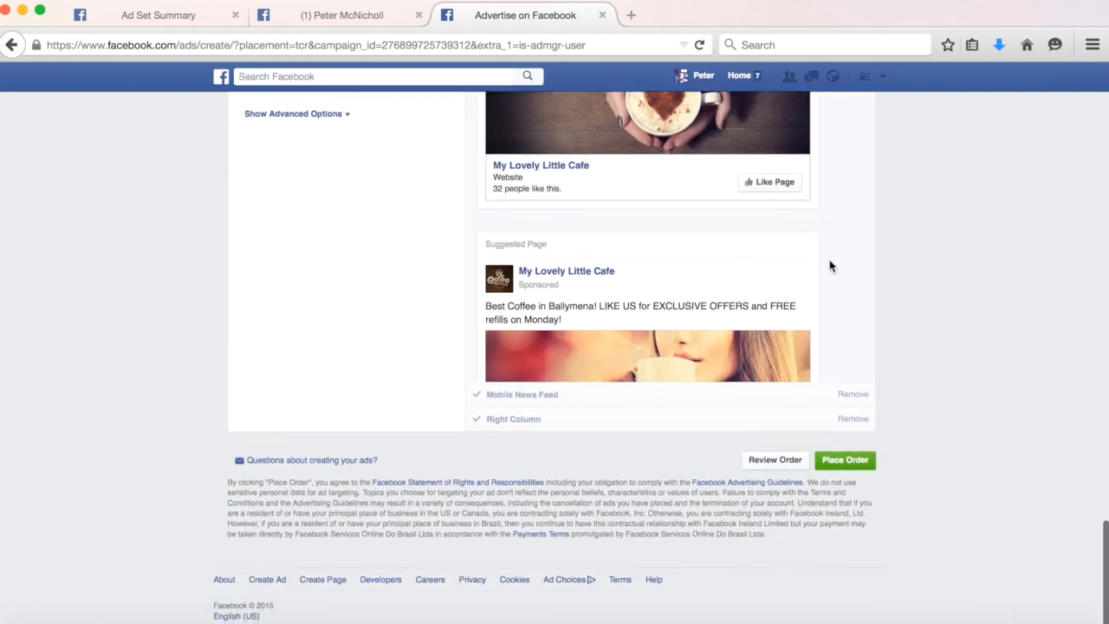
scroll(781, 237, "down", 3)
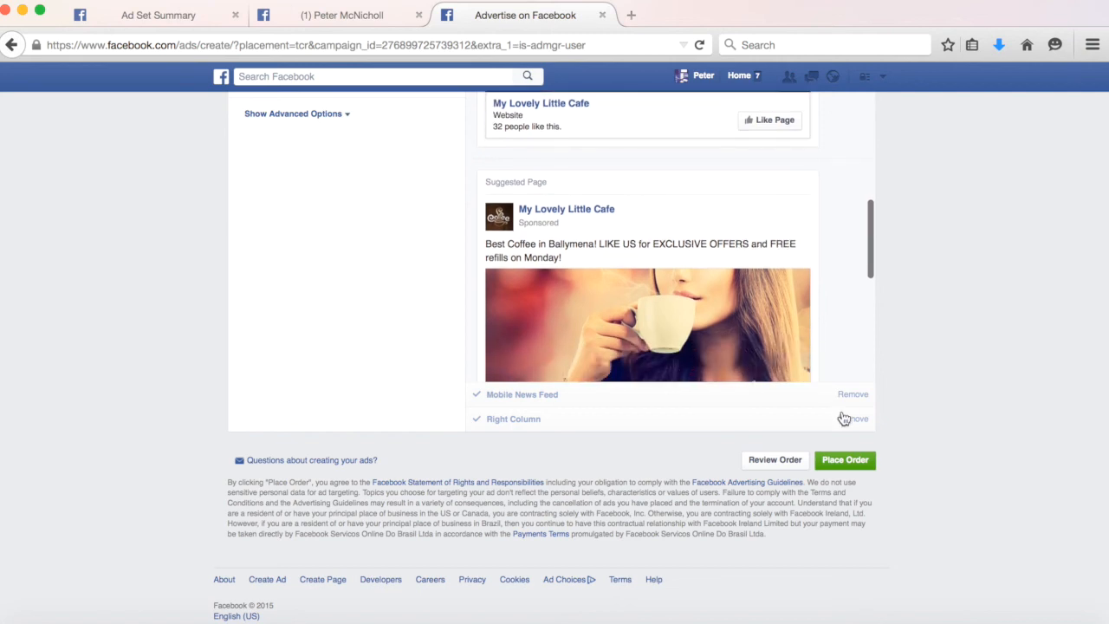
left_click(838, 460)
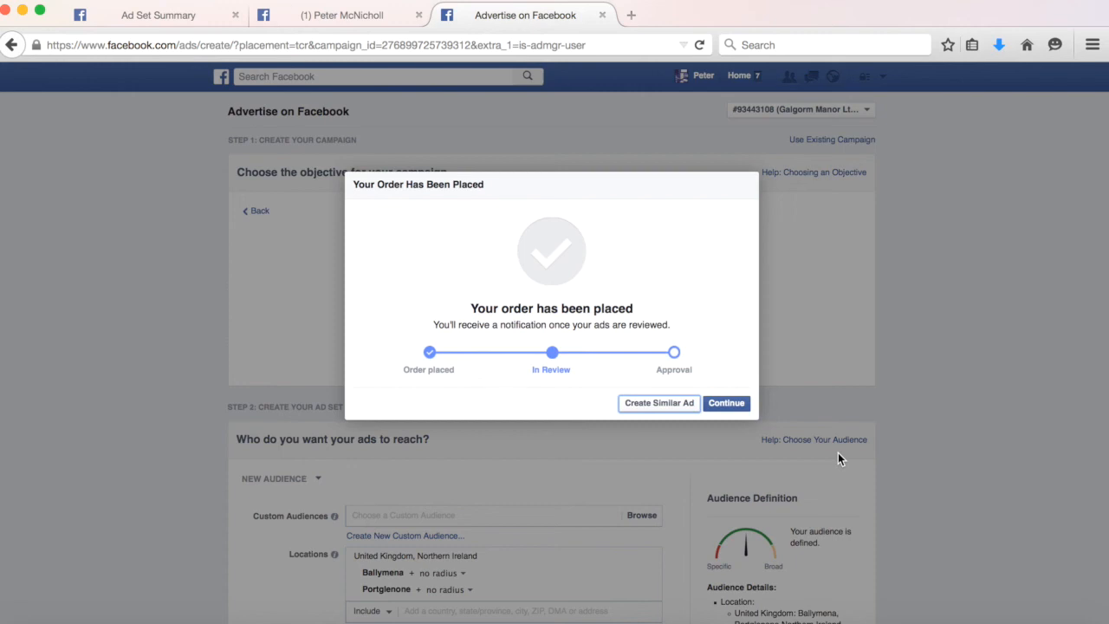
left_click(740, 410)
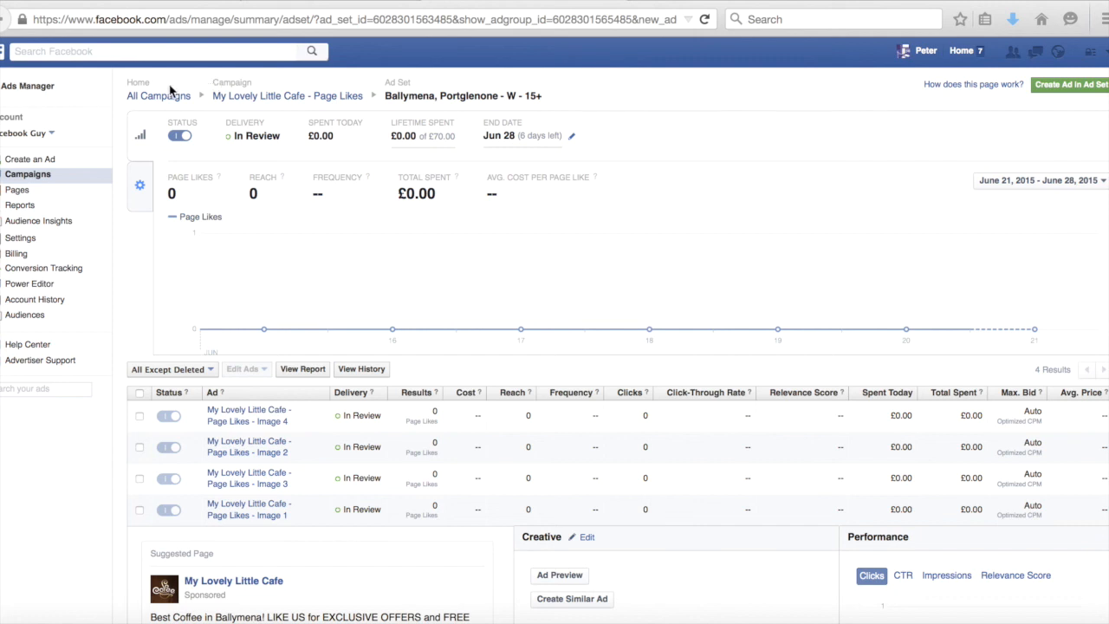
Expand the Image 4 and Image 2 ads in the ad set summary to examine their previews.
scroll(223, 413, "down", 2)
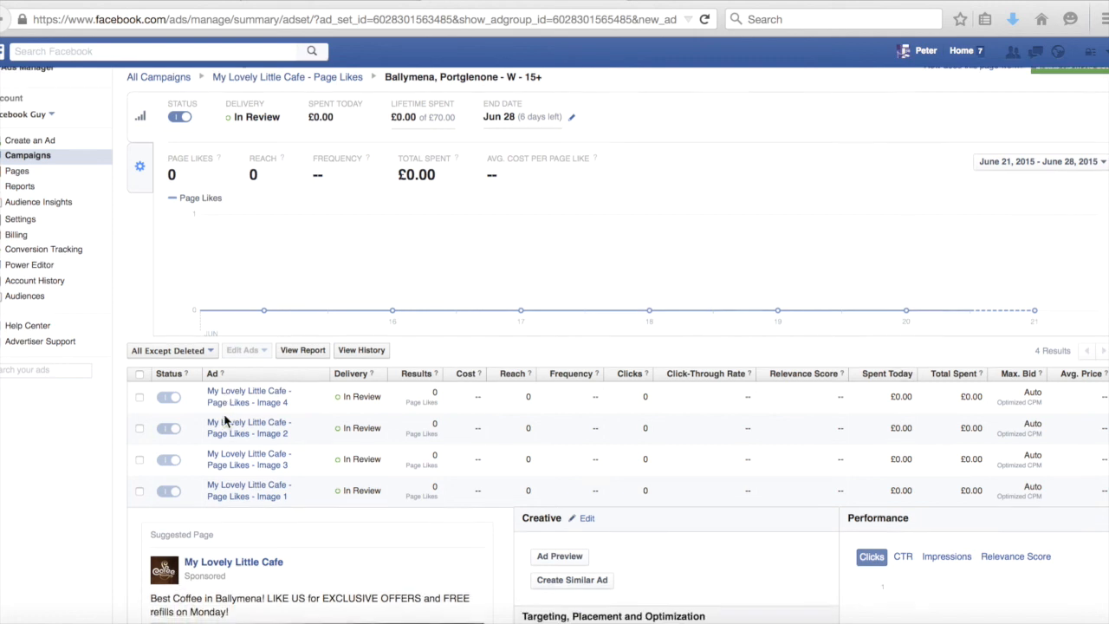
scroll(224, 413, "down", 1)
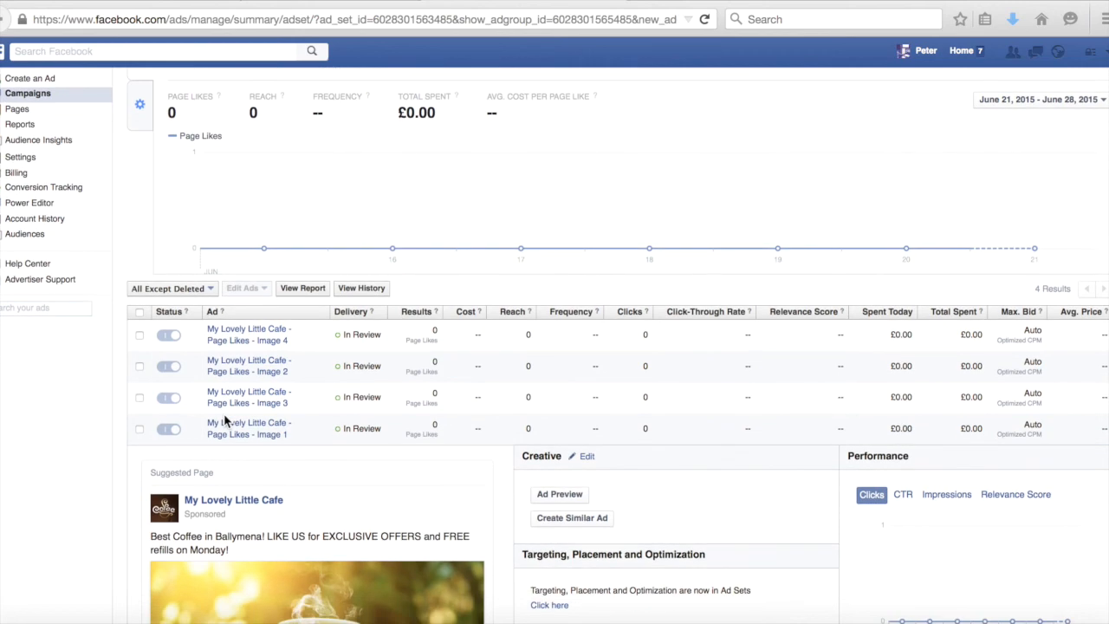
left_click(245, 343)
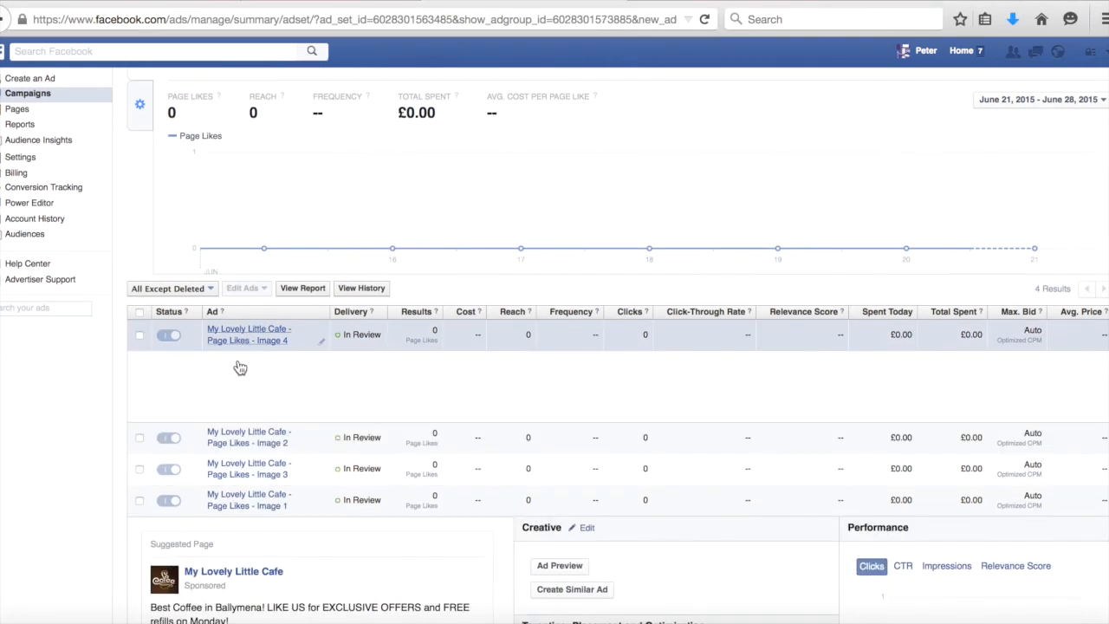
scroll(236, 434, "down", 5)
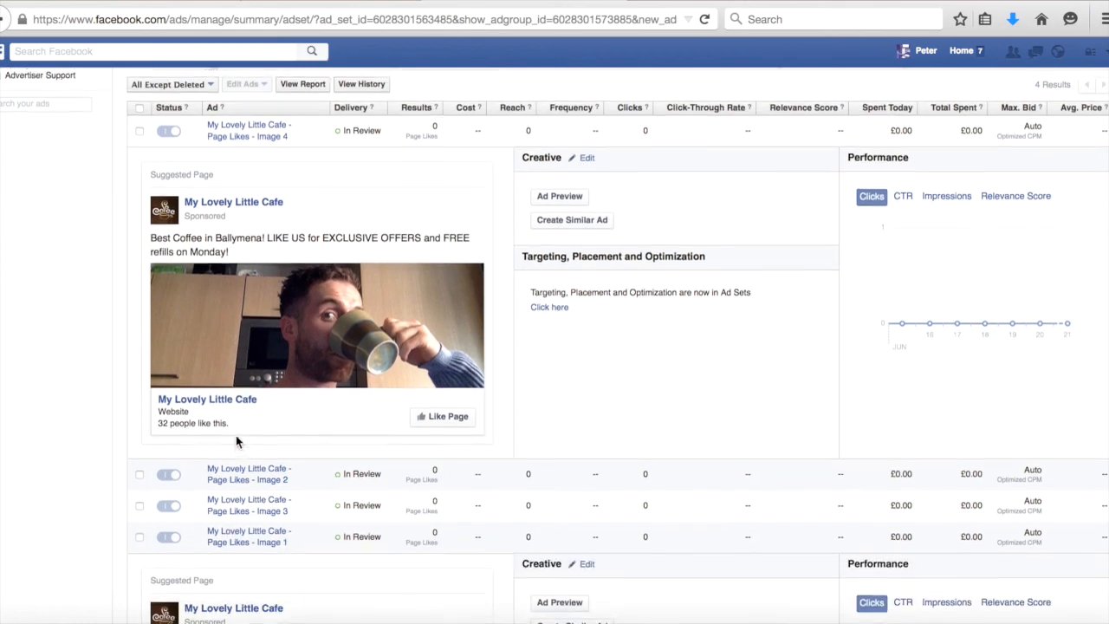
left_click(227, 475)
scroll(223, 479, "down", 3)
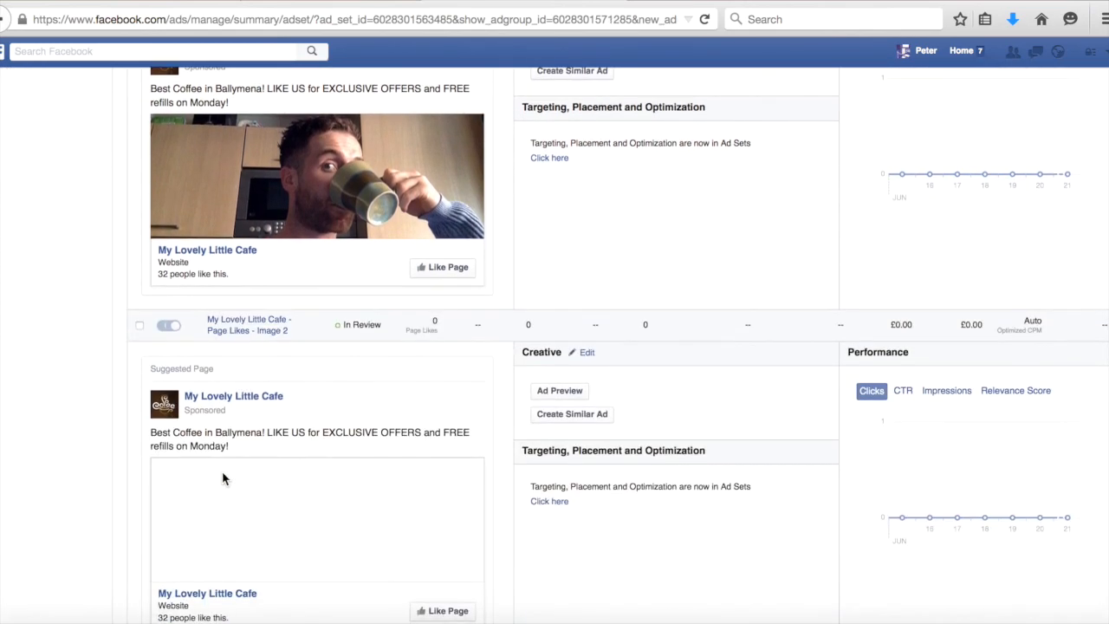
scroll(223, 477, "down", 3)
scroll(375, 315, "up", 8)
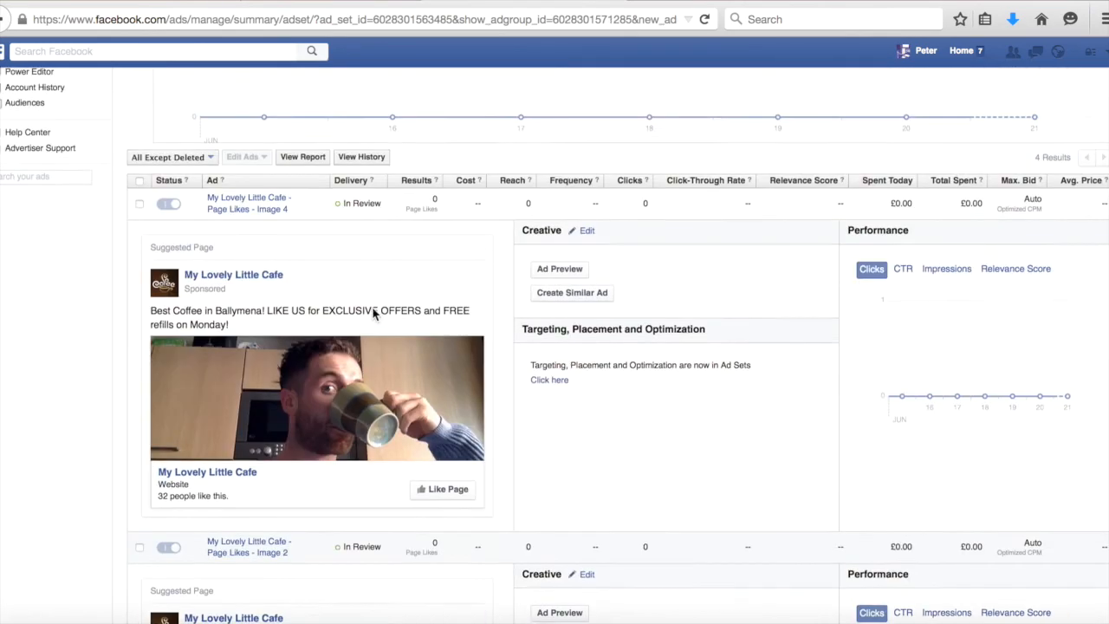
scroll(374, 314, "up", 5)
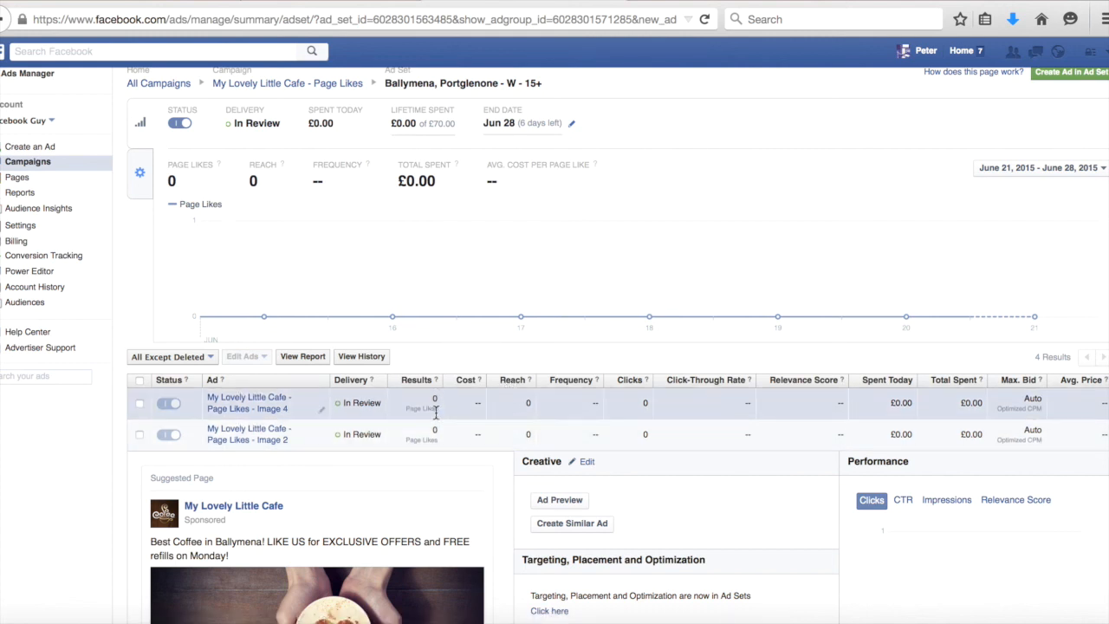
Reopen the Image 2 ad in the ad list and scroll through its preview.
scroll(448, 415, "down", 2)
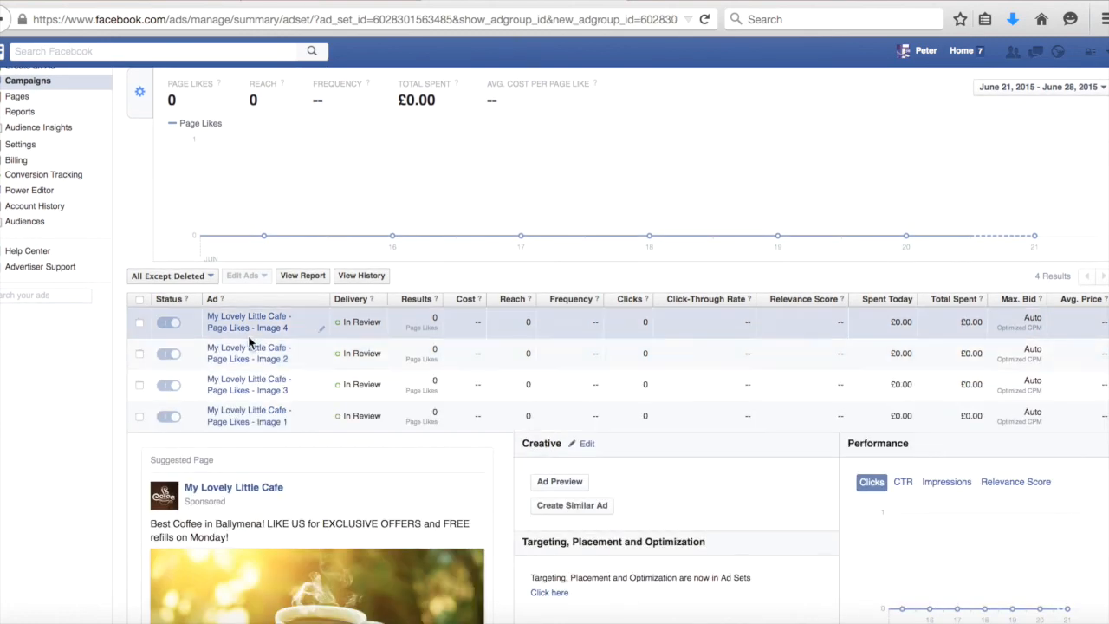
left_click(241, 357)
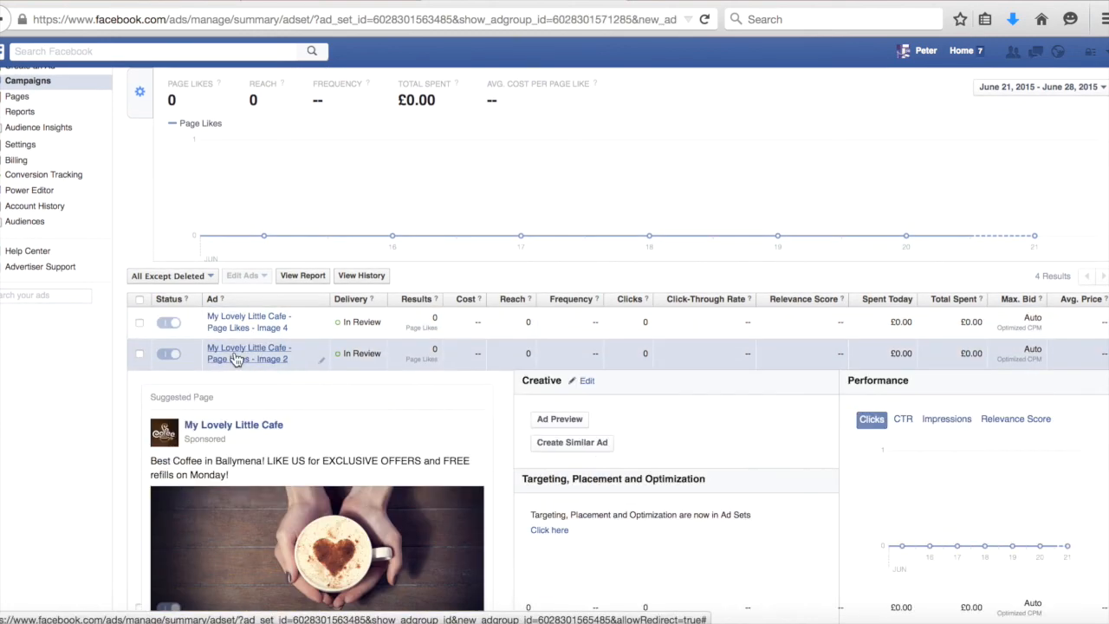
scroll(245, 414, "down", 4)
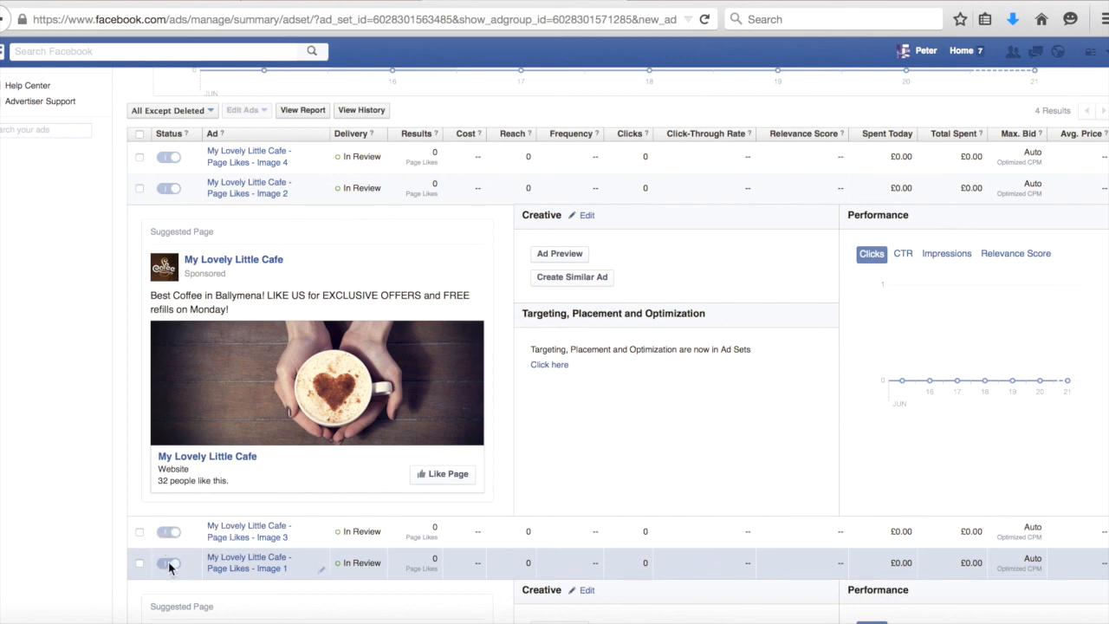
scroll(679, 345, "down", 1)
scroll(680, 345, "down", 5)
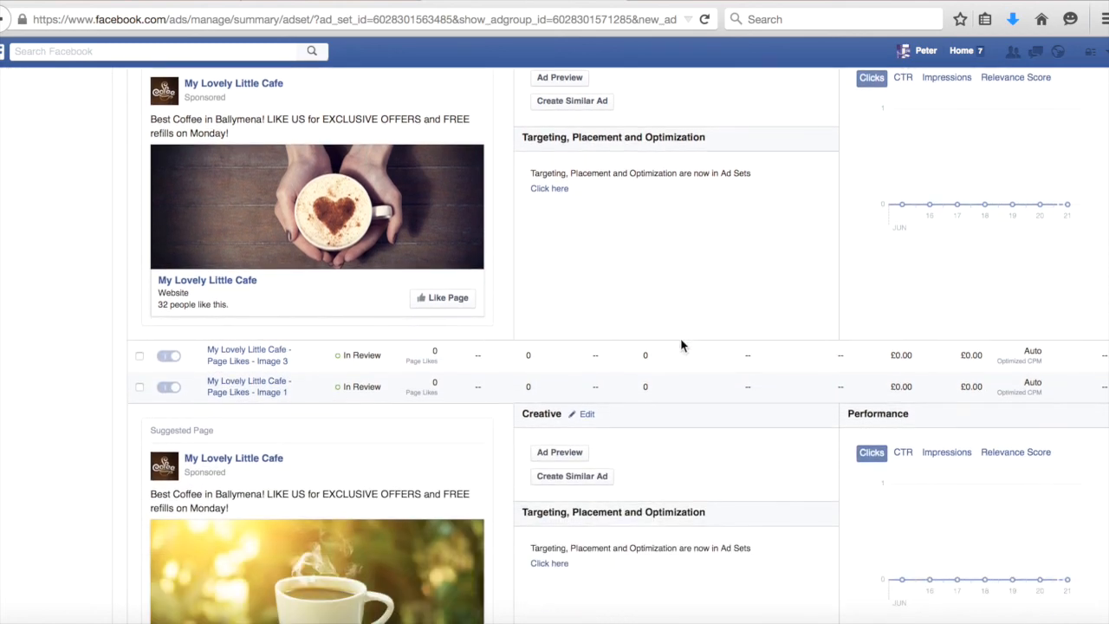